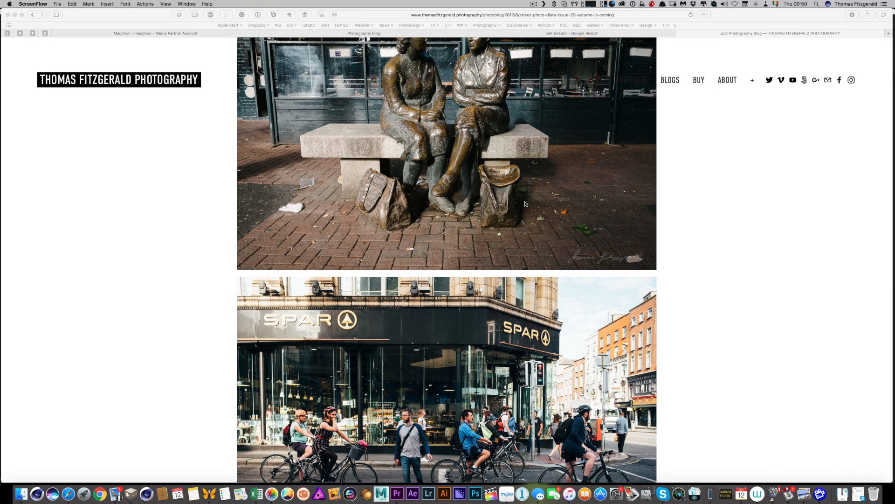
Step: Look through the street photos in the autumn street photo diary blog post
scroll(525, 204, "down", 10)
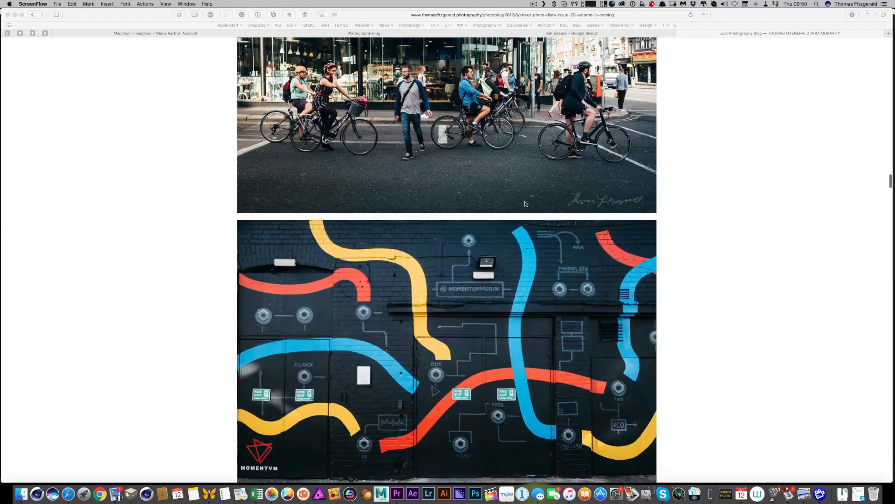
scroll(525, 203, "down", 7)
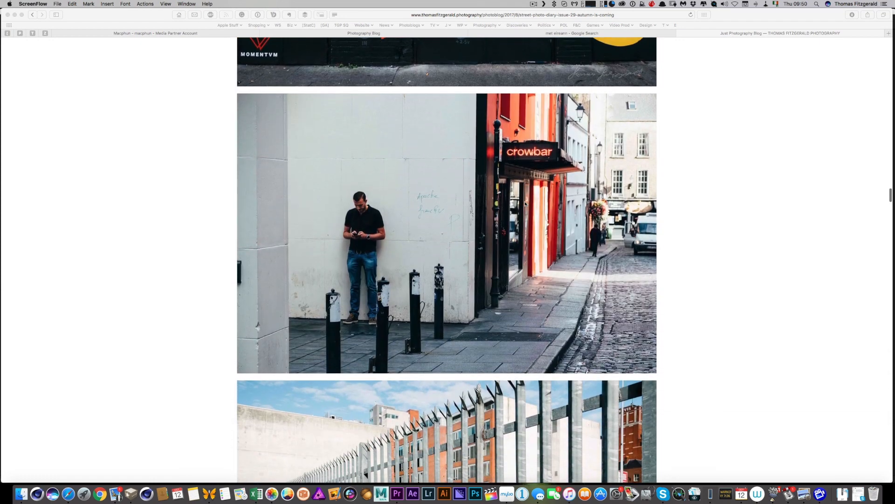
scroll(525, 204, "down", 1)
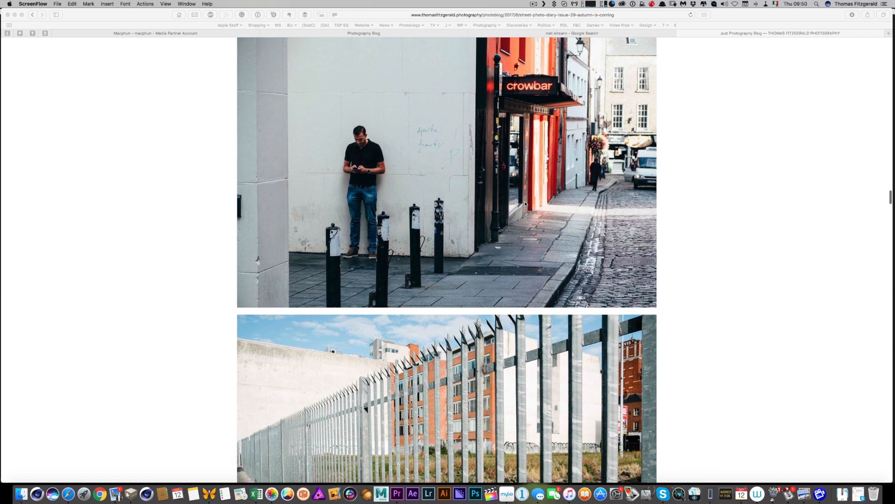
scroll(525, 204, "up", 1)
scroll(525, 204, "up", 8)
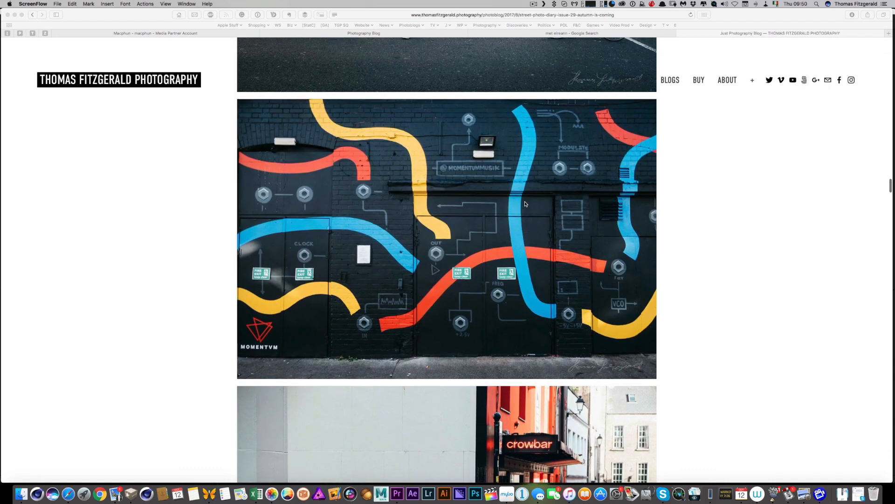
scroll(526, 204, "up", 6)
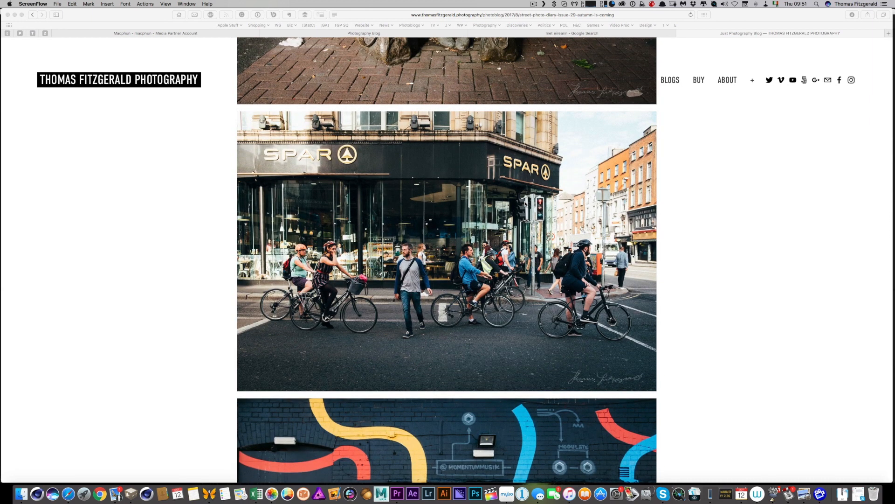
scroll(525, 203, "up", 2)
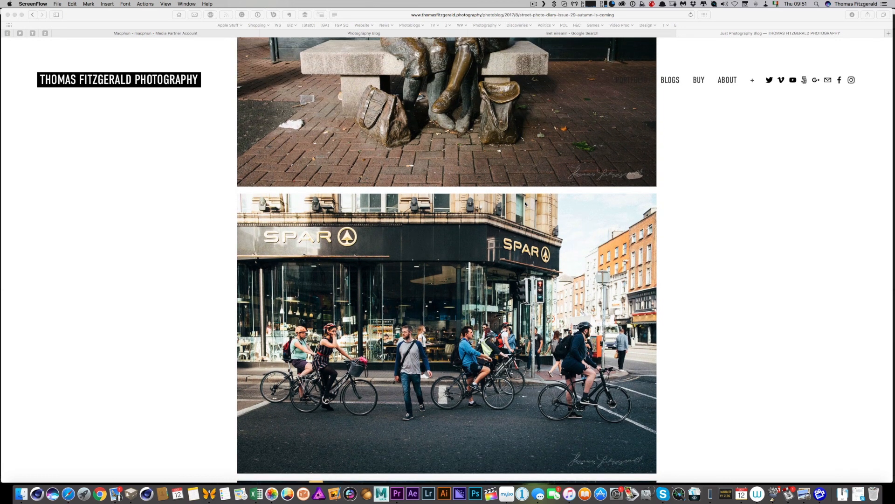
scroll(525, 204, "up", 3)
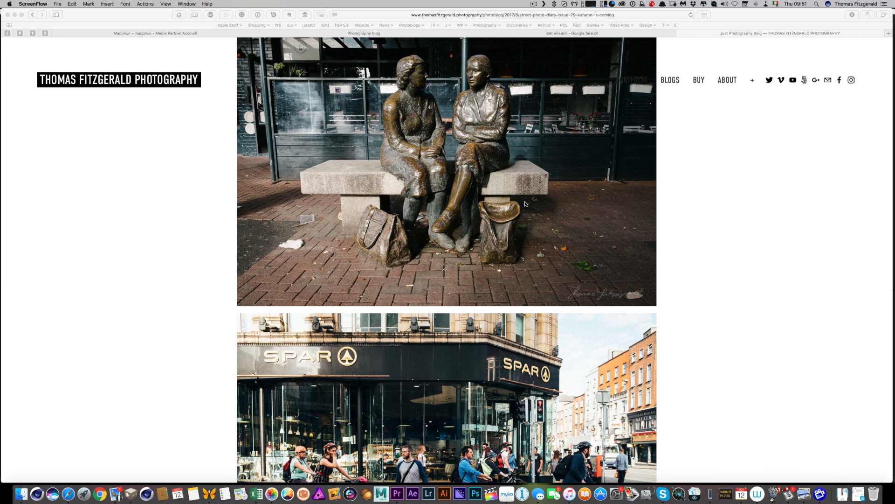
scroll(525, 204, "up", 6)
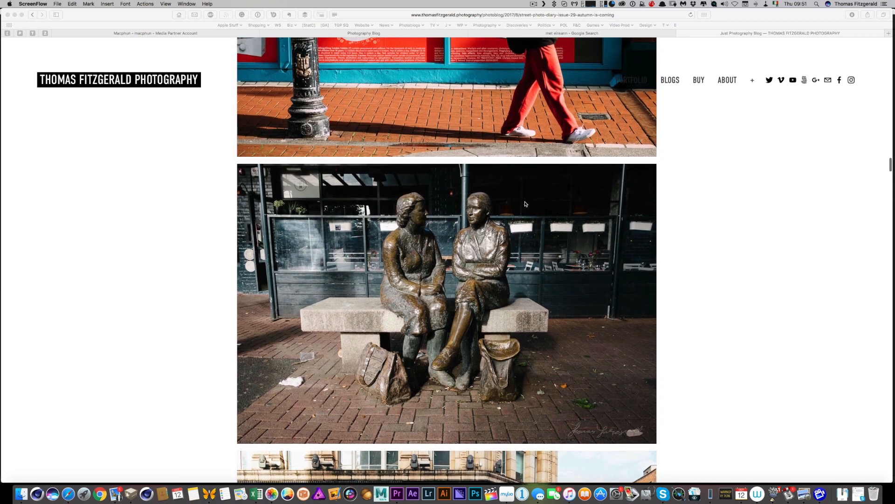
scroll(525, 204, "up", 3)
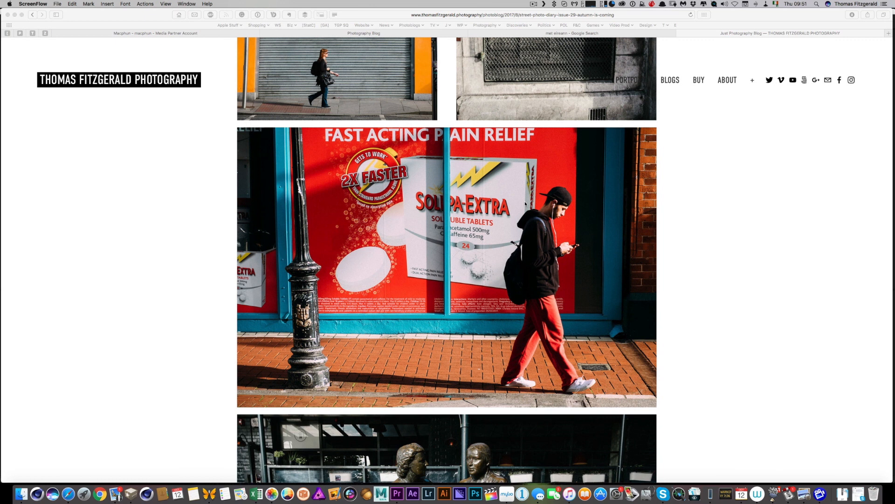
scroll(525, 204, "up", 15)
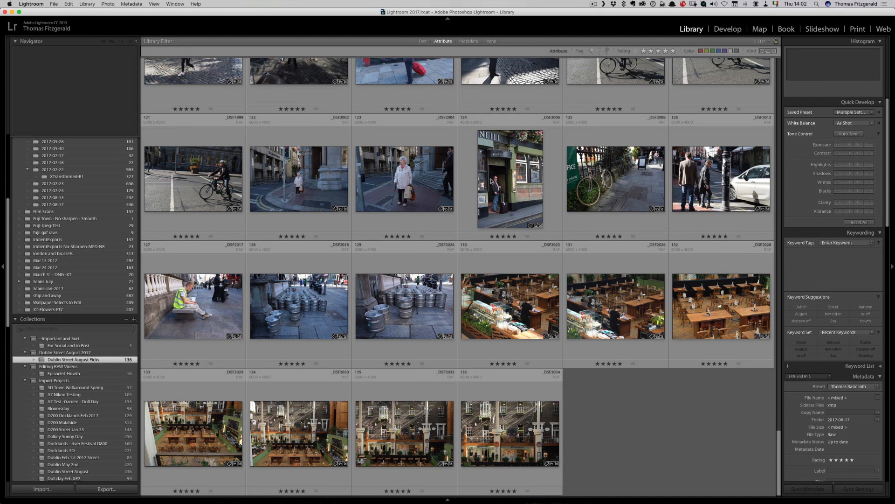
Step: In Lightroom, open the first photo of the Dublin Street August Picks collection, the red Musik Instrumente shopfront, for developing
left_click(491, 180)
scroll(490, 181, "up", 15)
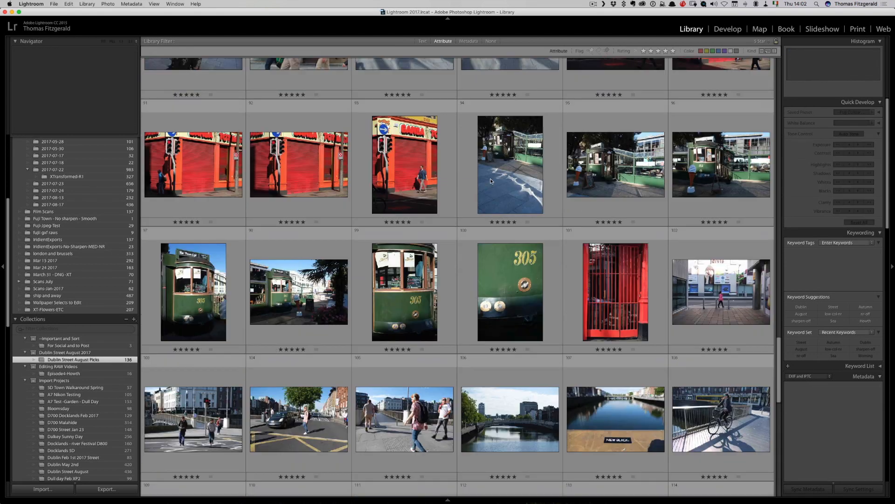
scroll(490, 181, "up", 10)
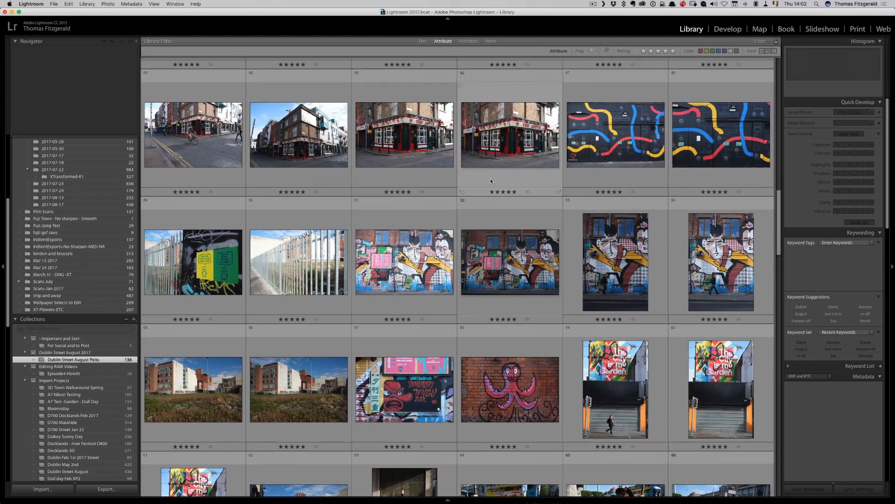
scroll(491, 181, "up", 5)
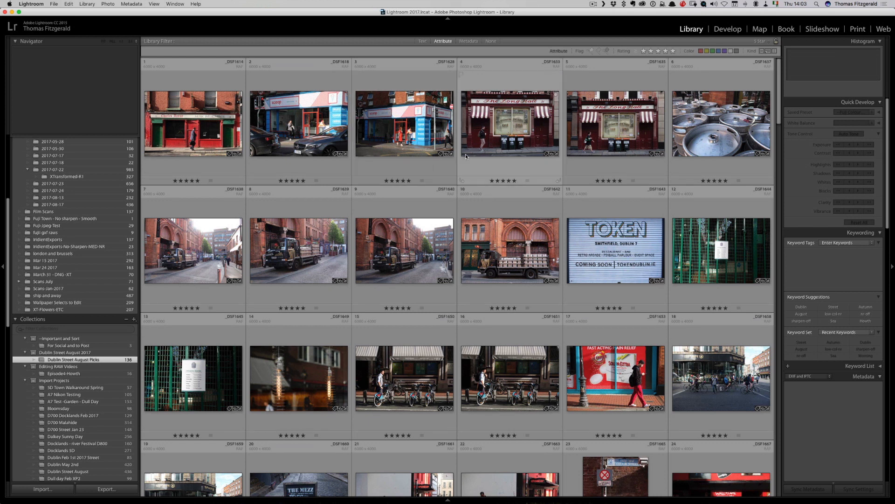
left_click(220, 119)
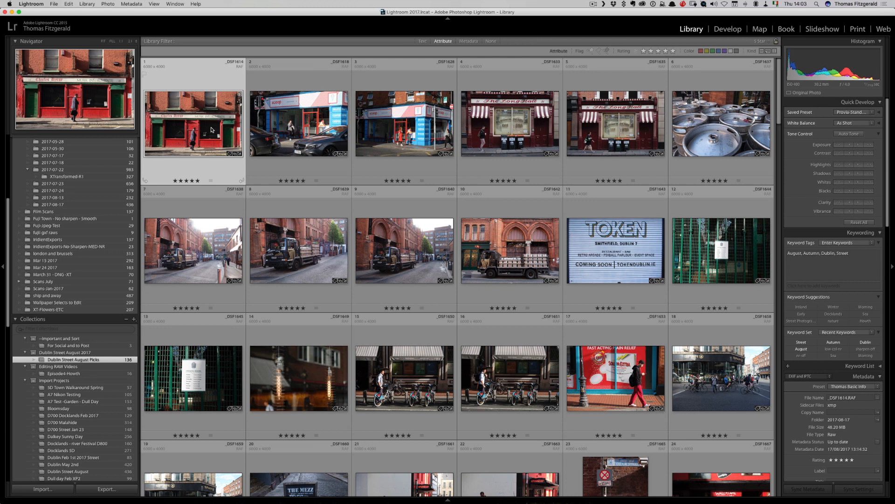
double_click(216, 131)
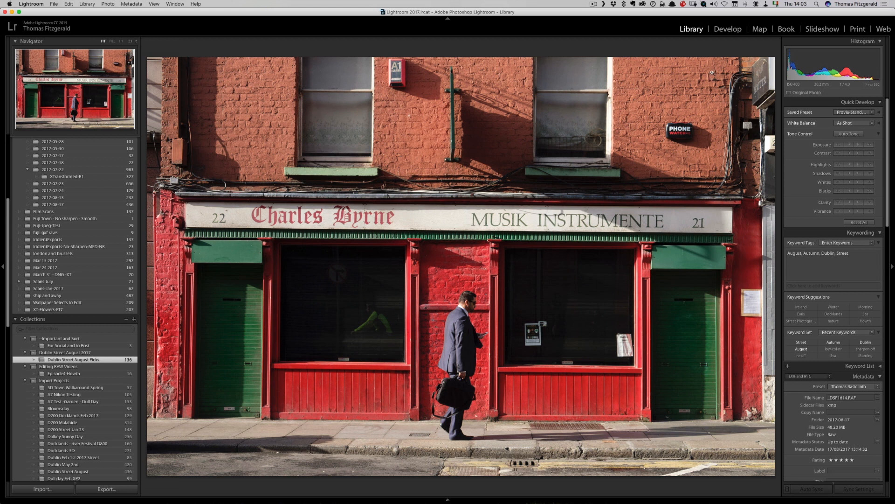
left_click(731, 30)
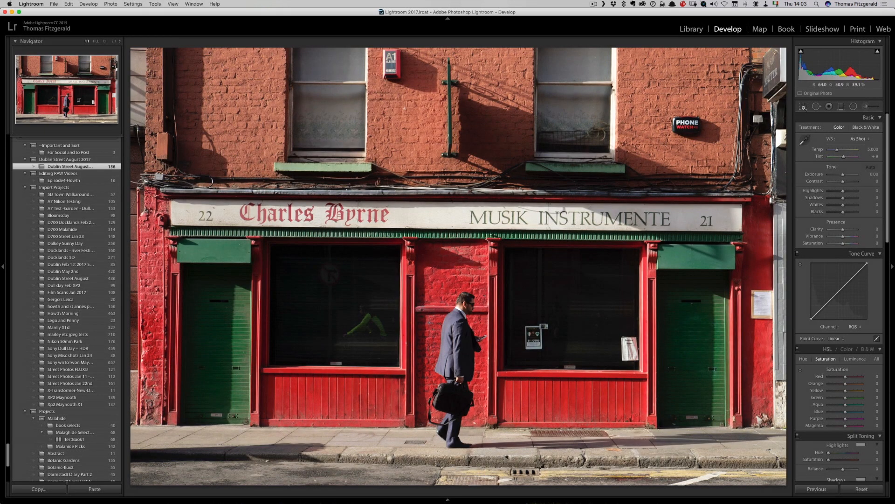
Step: Straighten the shopfront photo's crop, darken its blacks slightly and set Clarity to +6
key("r")
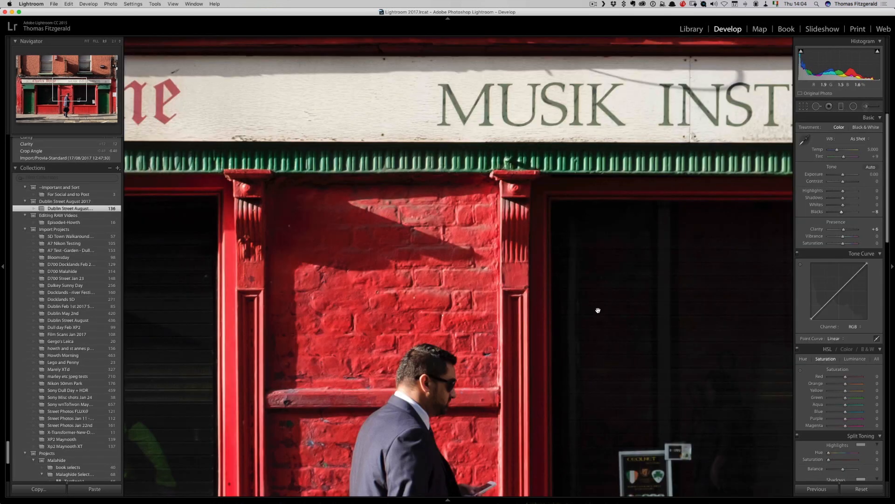
left_click(597, 310)
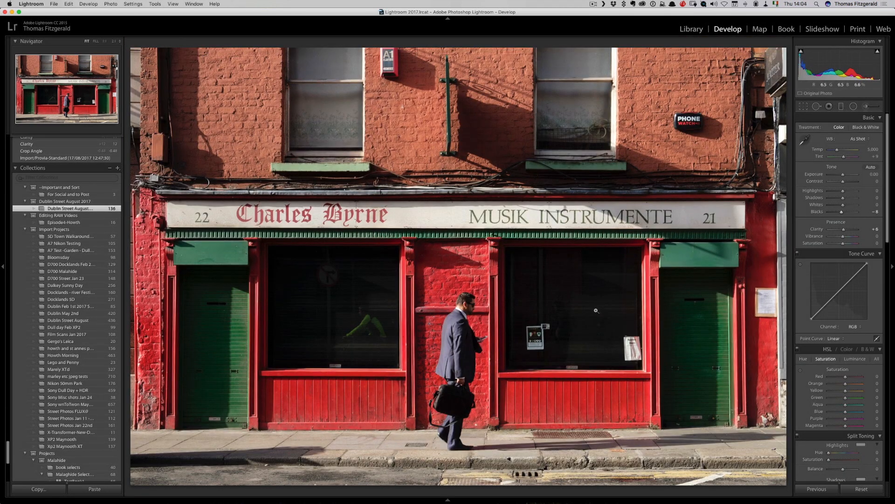
key("5")
Step: Go to the next photo, the Scoop dessert parlour, and set Exposure to -0.28, Whites to -14 and Clarity to +13
key("Right")
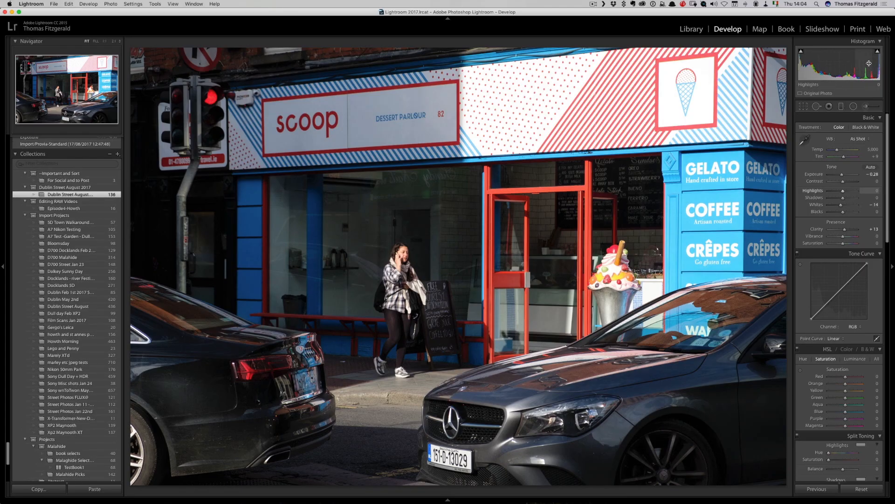
left_click_drag(841, 174, 841, 174)
Step: Try raising the Scoop photo's Shadows to +33 with a lower exposure, and compare the before and after versions
mouse_move(841, 65)
left_mouse_down()
mouse_move(818, 63)
mouse_move(839, 64)
left_mouse_up()
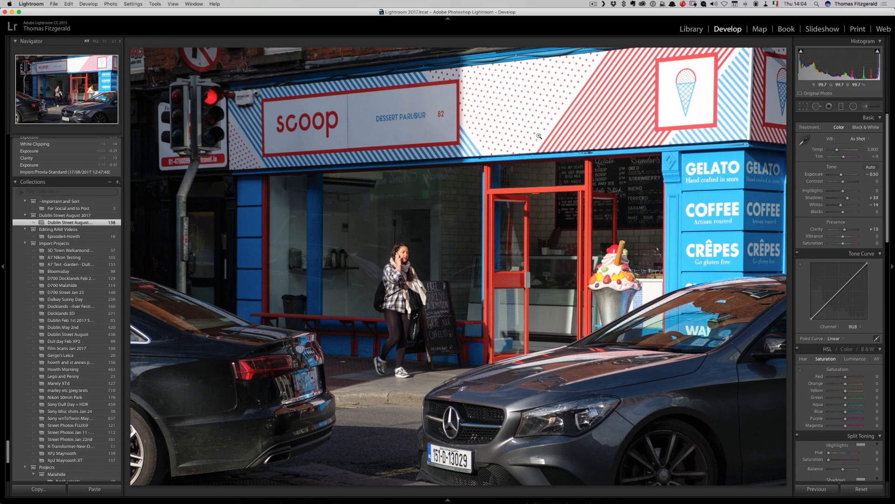
key("backslash")
key("backslash")
key("backslash")
key("backslash")
Step: Undo the latest exposure and shadows adjustments on the Scoop photo
key("super+z")
key("super+z")
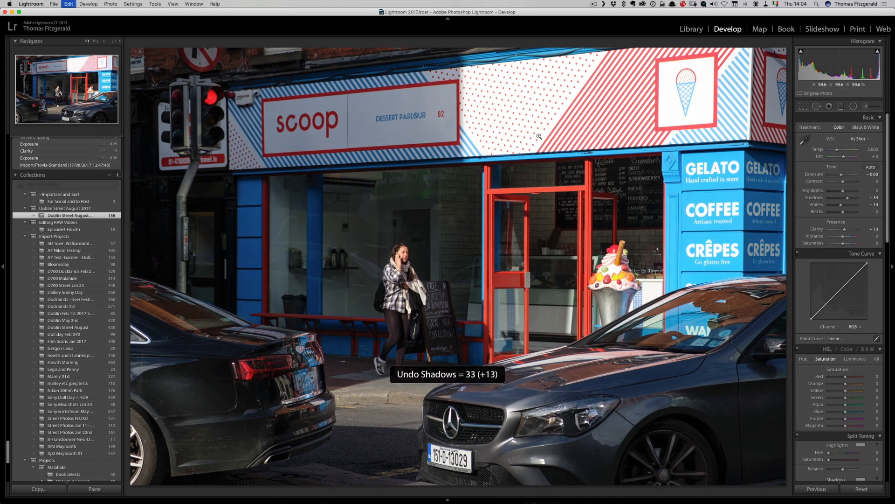
key("super+z")
key("super+z")
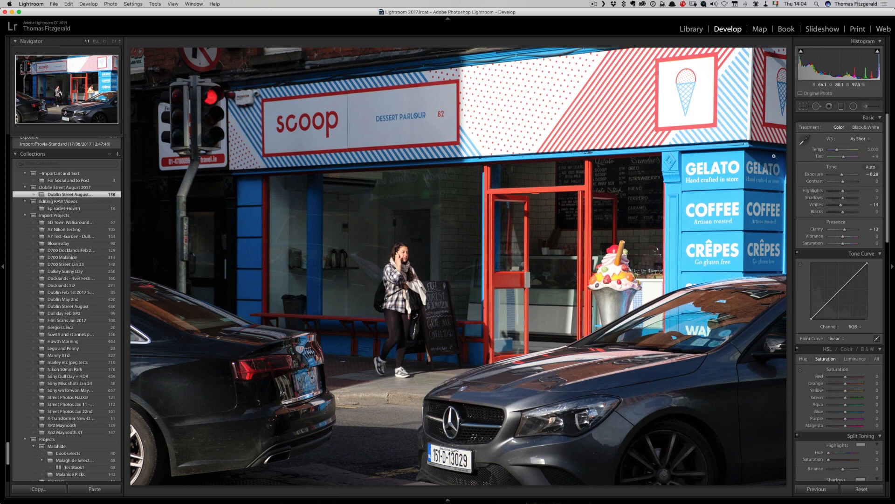
Step: Darken the blacks of the Scoop photo and add a Highlight Priority post-crop vignette with an amount of -32
left_click_drag(846, 214, 839, 214)
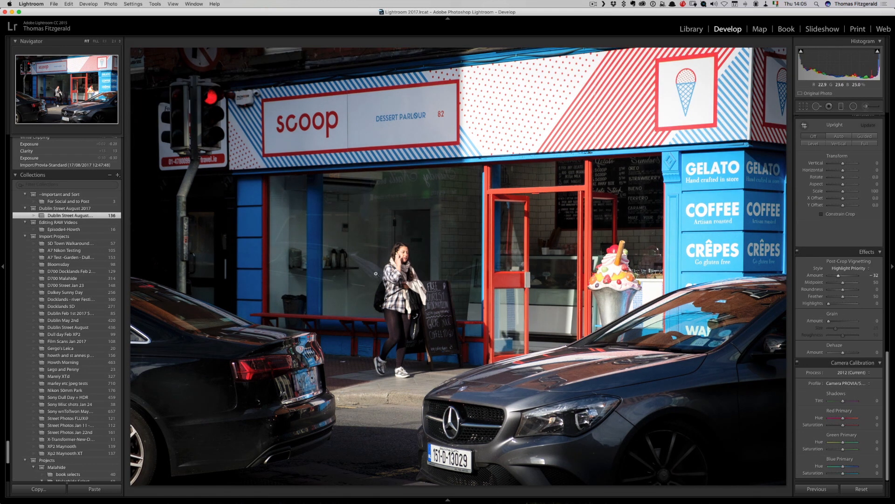
Step: Apply the F - Agfa Vista 400 preset from the VSCO Film 05 - Fuji group to the Scoop photo
scroll(75, 259, "up", 10)
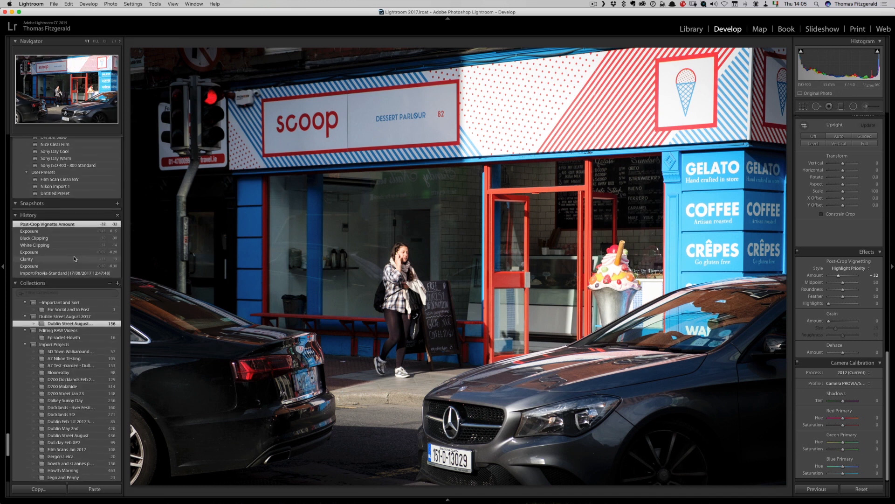
scroll(75, 259, "up", 3)
left_click(25, 172)
left_click(26, 179)
scroll(51, 210, "down", 10)
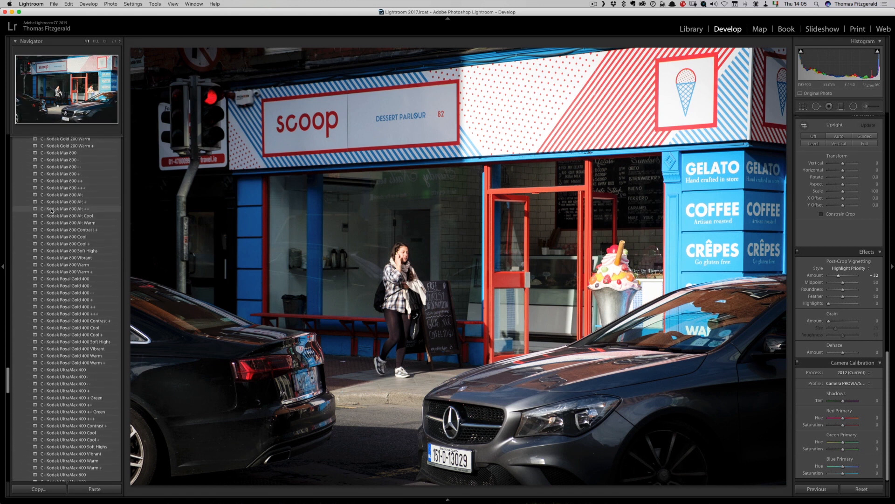
scroll(51, 209, "up", 10)
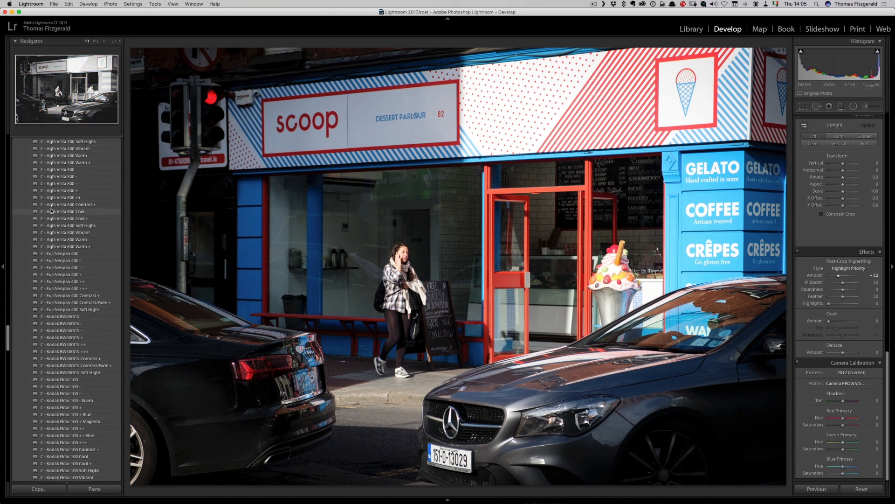
left_click(30, 152)
scroll(33, 154, "up", 2)
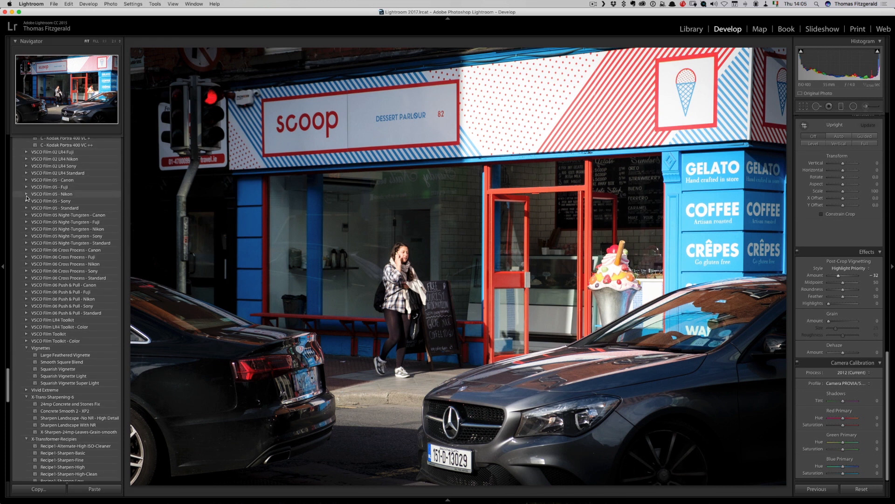
left_click(26, 186)
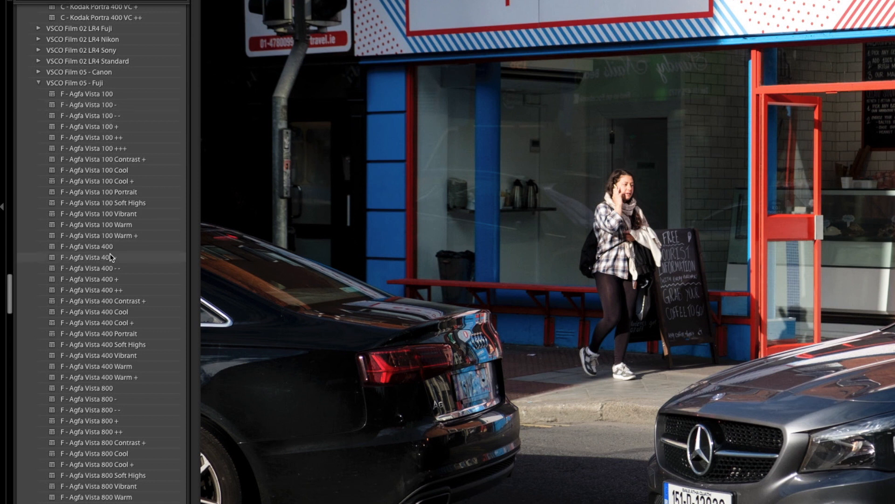
left_click(98, 249)
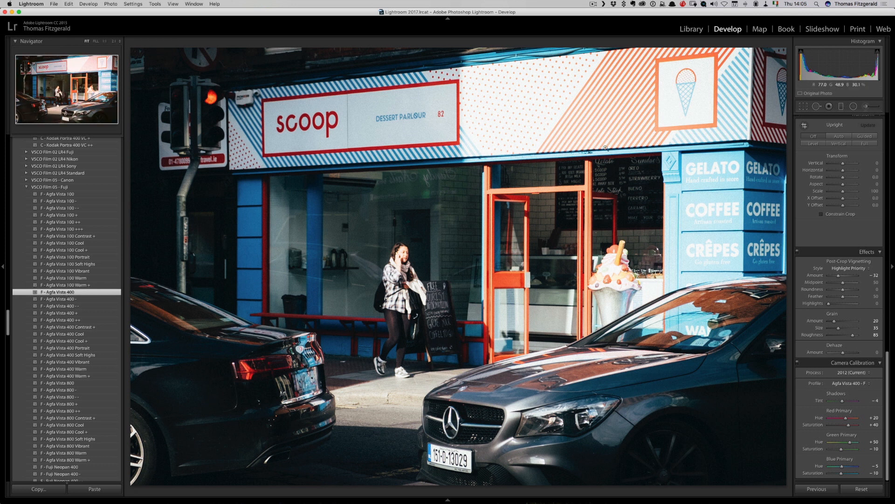
Step: Lower the exposure of the Scoop photo slightly and set its grain amount to 10
left_click_drag(846, 64, 844, 64)
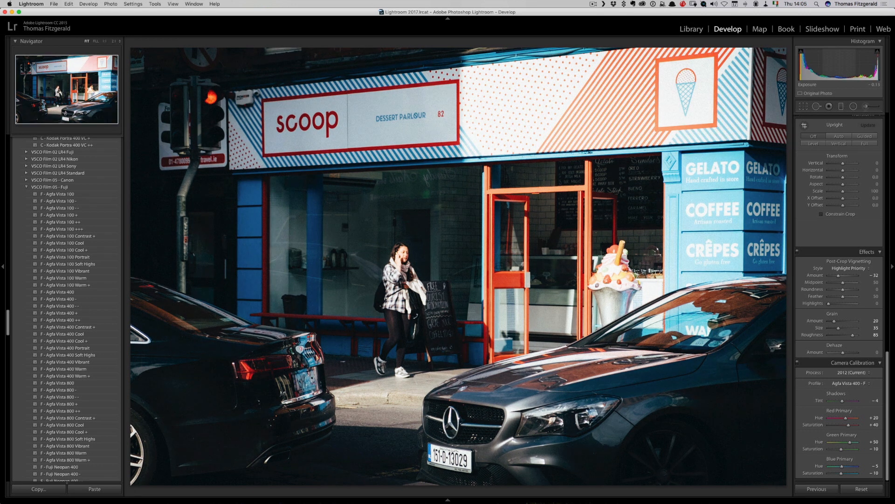
scroll(836, 173, "up", 10)
scroll(838, 216, "down", 10)
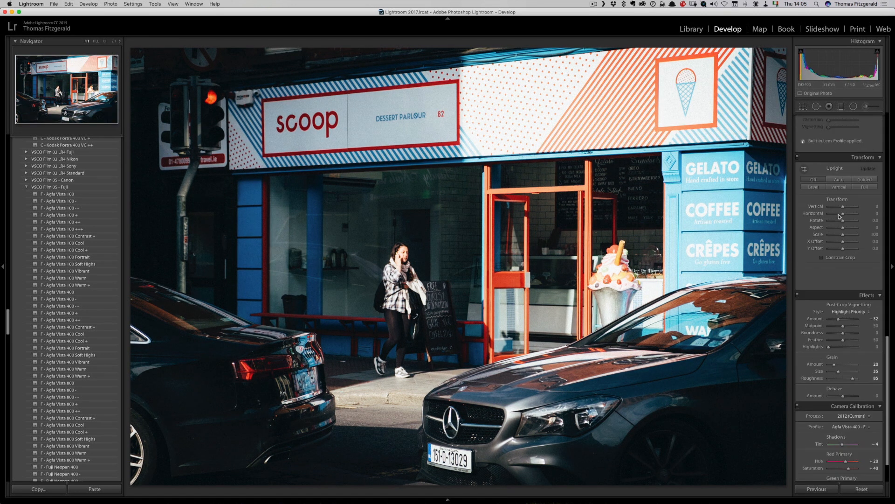
left_click_drag(835, 321, 833, 321)
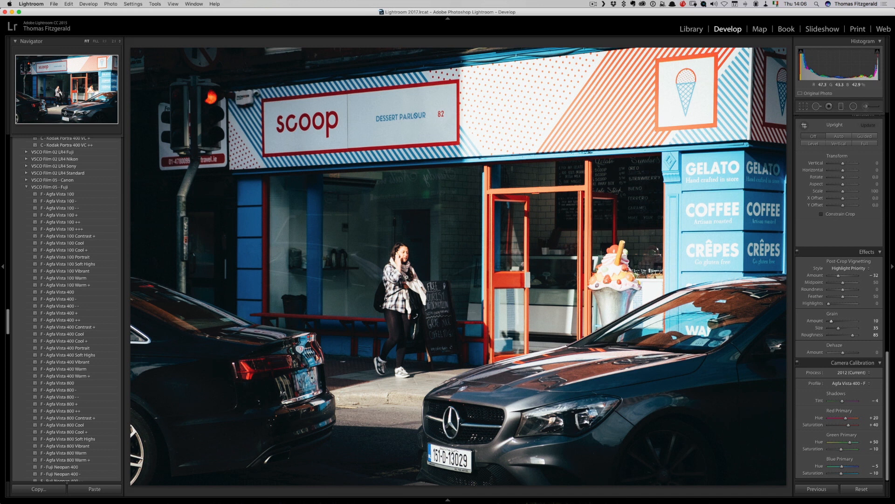
Step: Copy all develop settings of the Scoop photo, including crop, effects and calibration
key("super+shift+c")
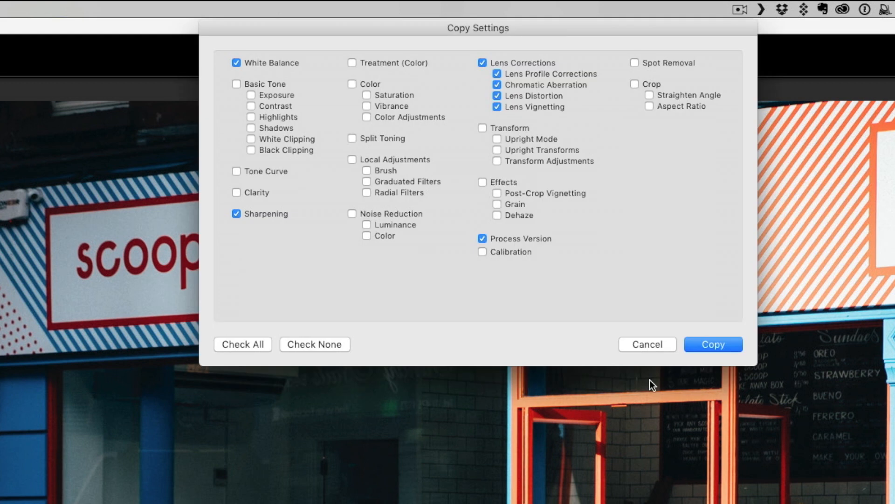
left_click(251, 345)
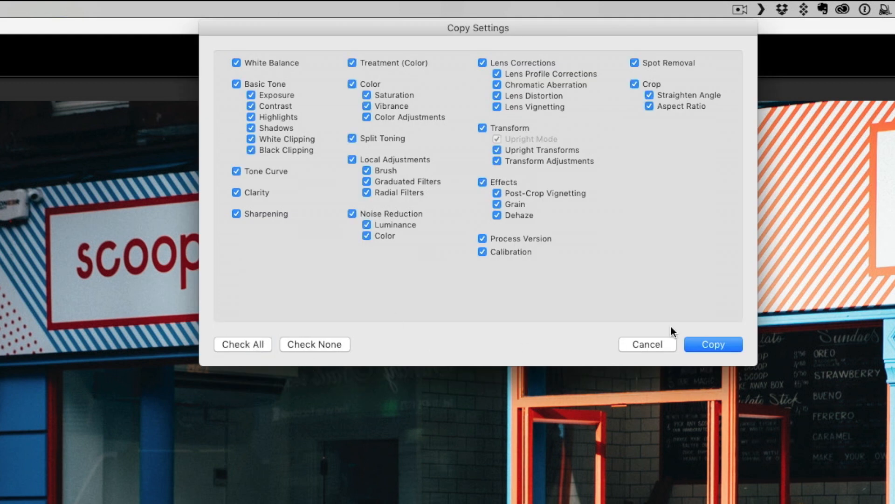
left_click(723, 345)
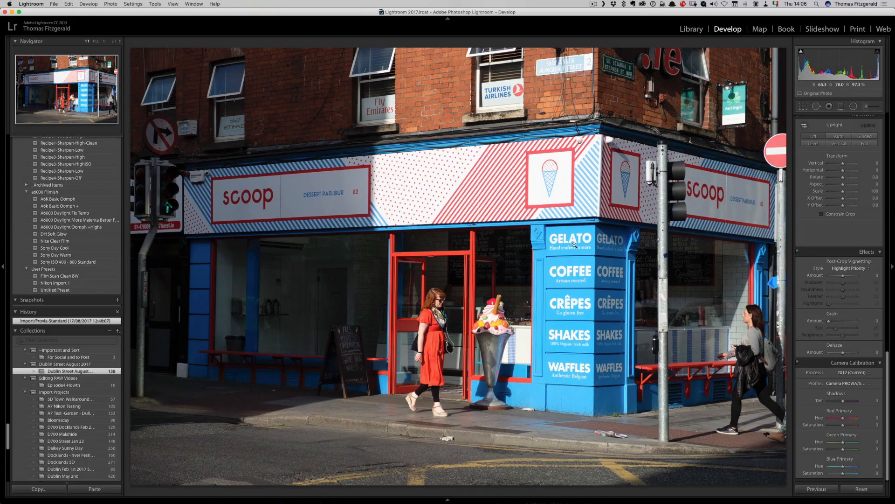
Step: Paste the copied develop settings onto the next Scoop storefront photo, rate it five stars and move to the following photo
key("super+shift+v")
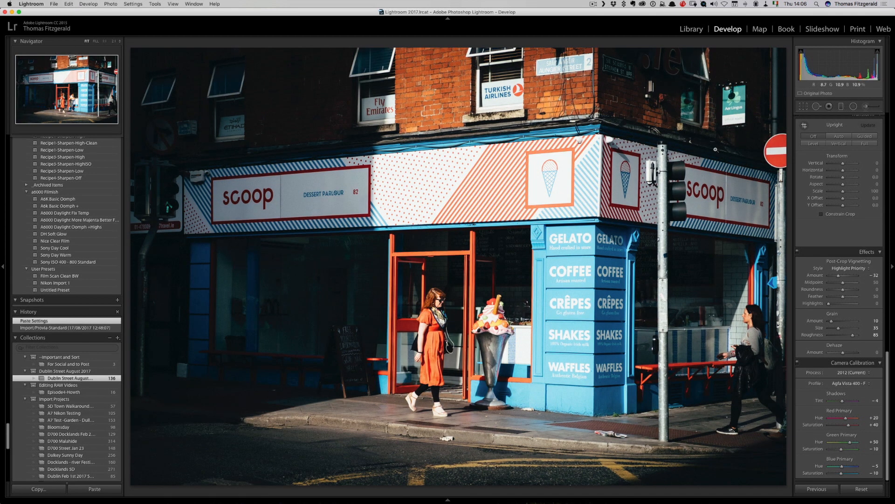
key("5")
key("Right")
Step: Try the pasted settings with vibrance at +5 on the Long Hall pub photo, and revert the photo to its import state
key("super+shift+v")
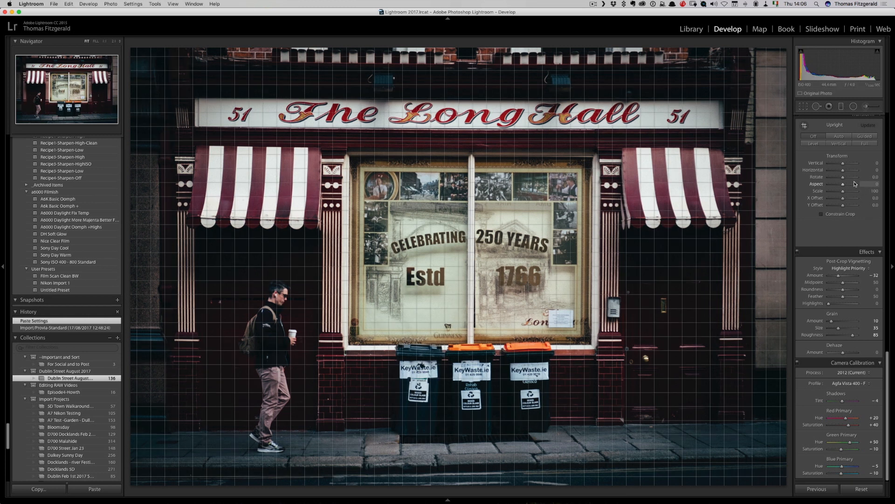
scroll(855, 186, "up", 10)
scroll(851, 205, "down", 1)
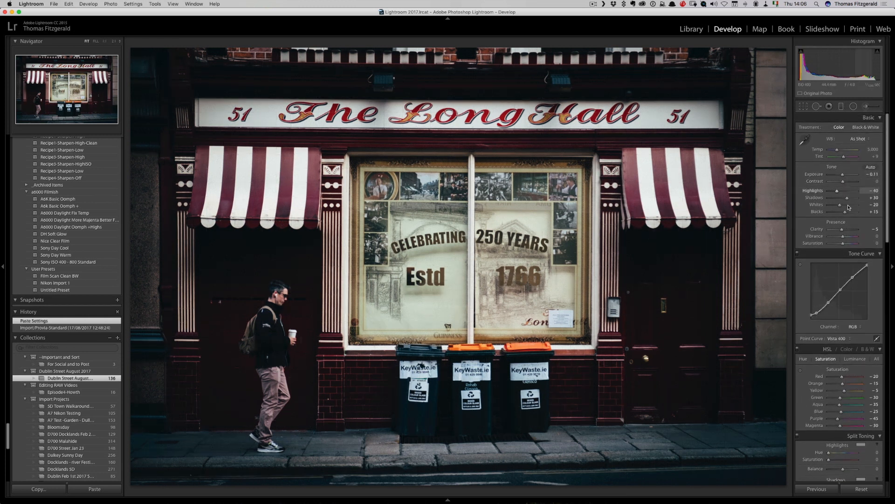
left_click_drag(845, 239, 831, 230)
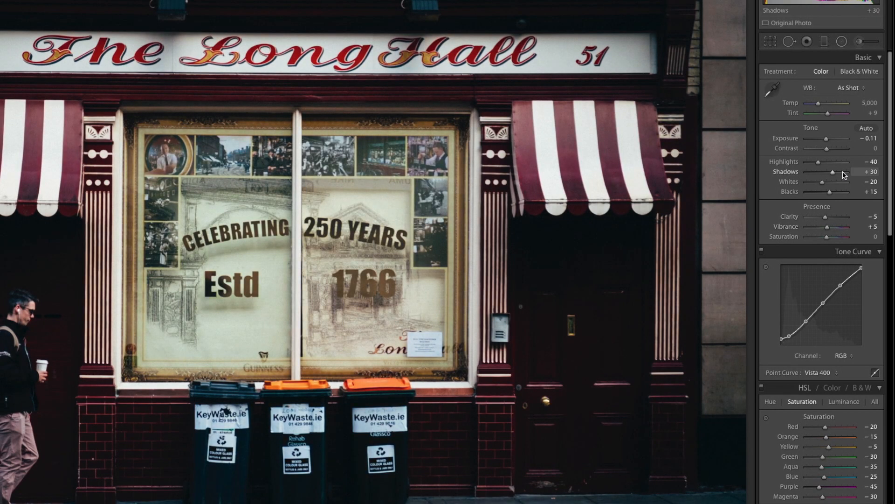
left_click(67, 341)
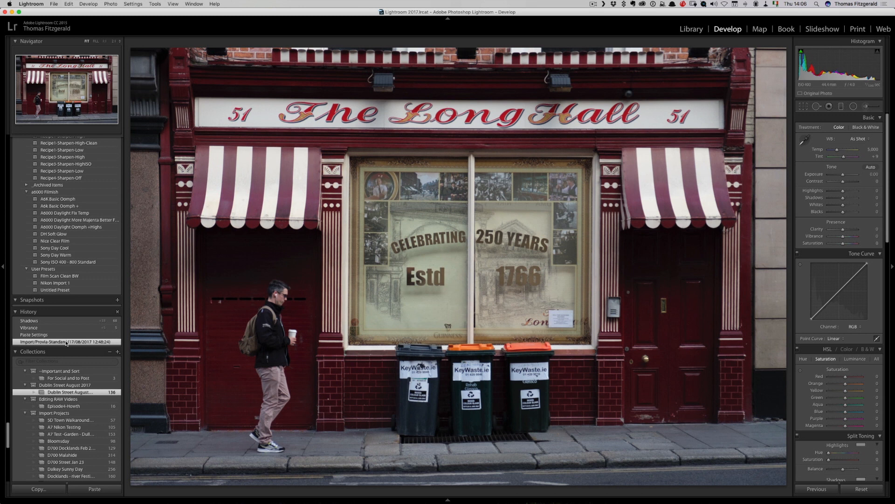
Step: Apply the F - Kodak Gold 100 preset to the Long Hall pub photo
scroll(73, 227, "up", 15)
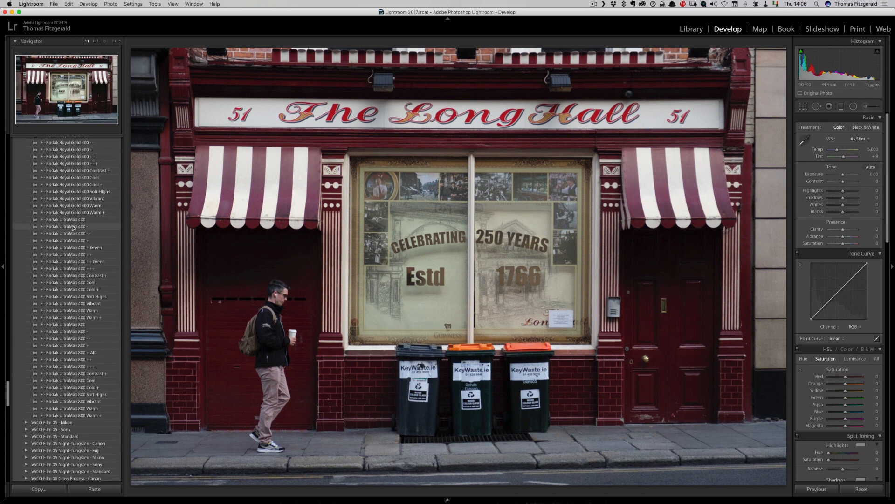
scroll(73, 228, "up", 6)
left_click(75, 218)
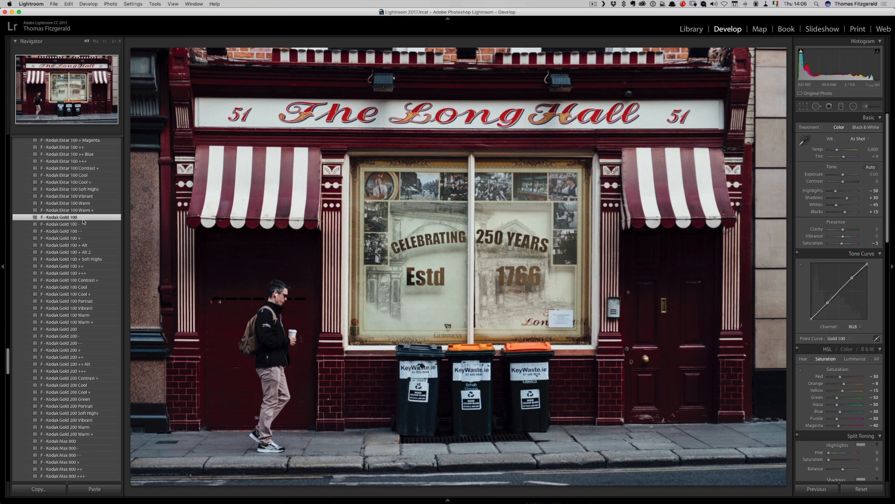
Step: Finish the Long Hall photo with a -13 post-crop vignette, +0.12 exposure, +3 contrast and a five-star rating
scroll(860, 269, "down", 5)
scroll(833, 327, "down", 10)
left_click_drag(842, 276, 839, 278)
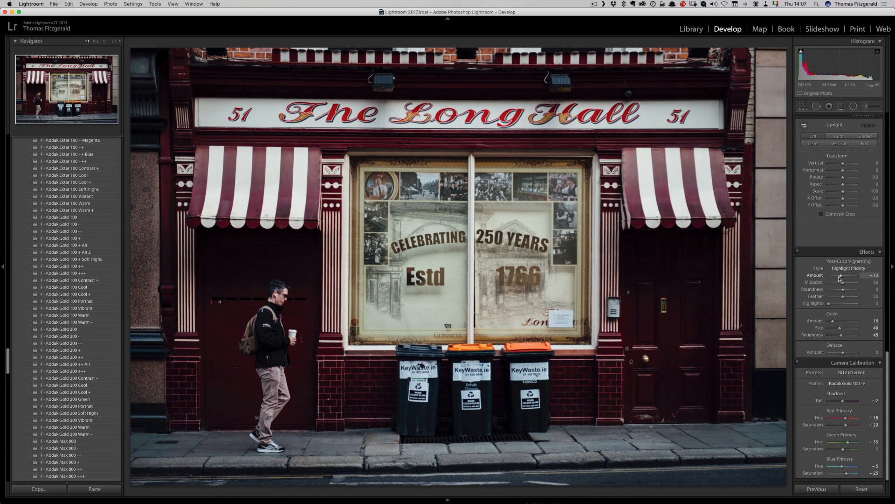
scroll(839, 278, "up", 12)
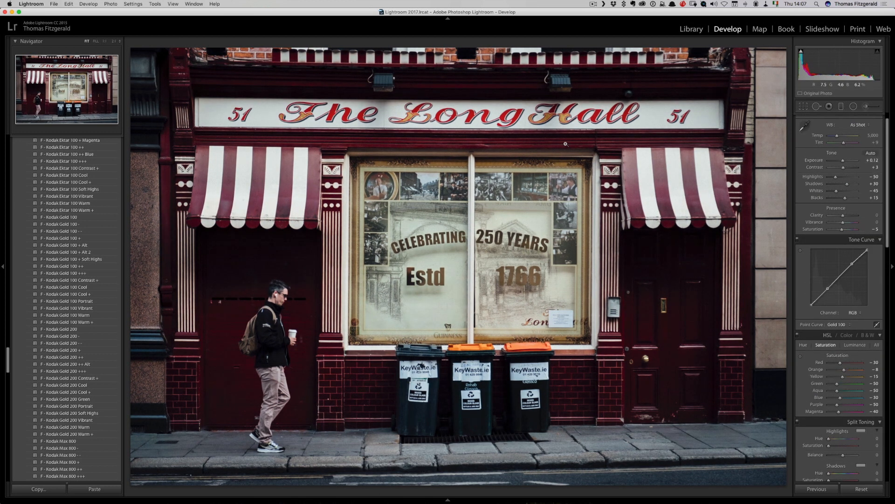
key("5")
Step: Apply the Long Hall photo's develop settings to the next photo in the collection
key("Right")
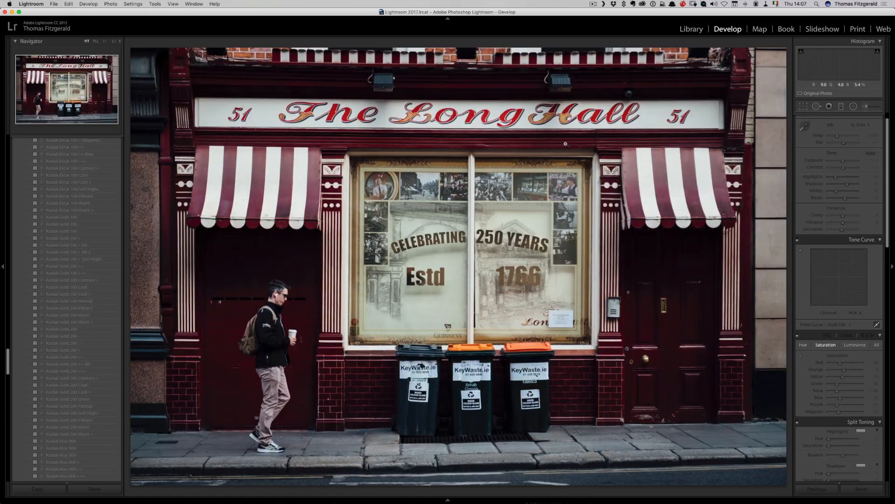
left_click(817, 488)
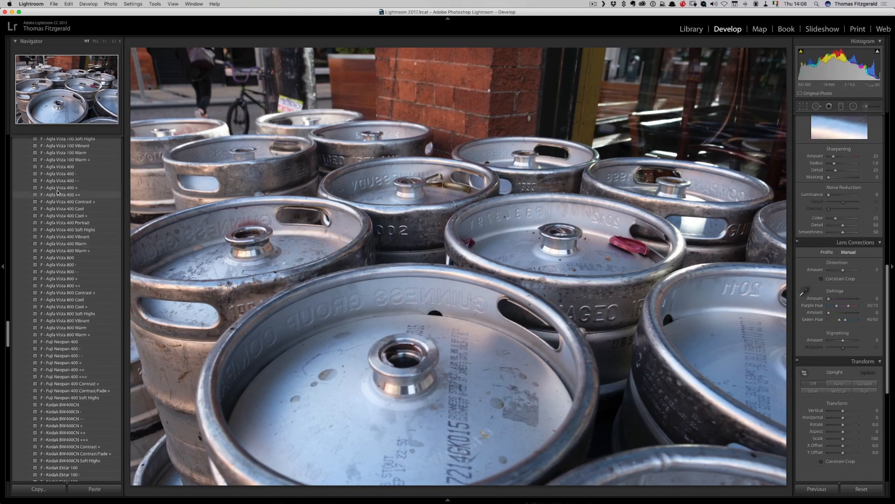
Step: Apply the F - Agfa Vista 100 -- preset and a slight dark post-crop vignette to the beer keg photo, and rate it five stars
scroll(57, 192, "up", 10)
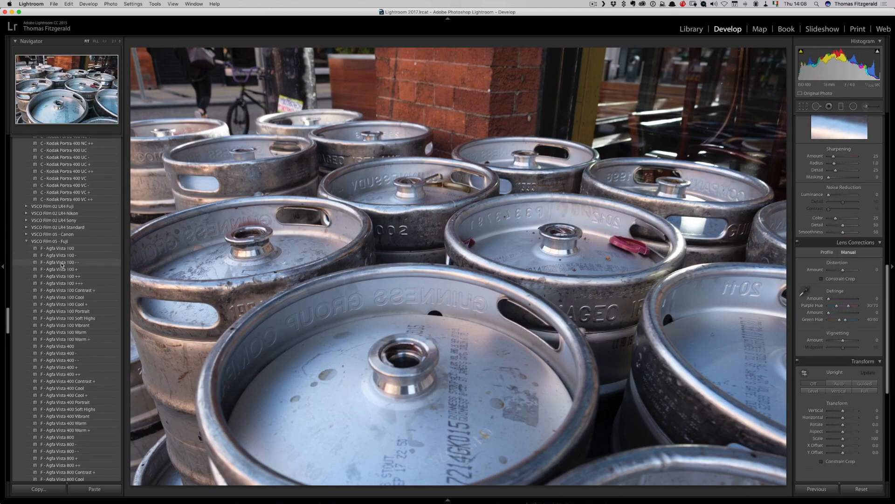
left_click(62, 262)
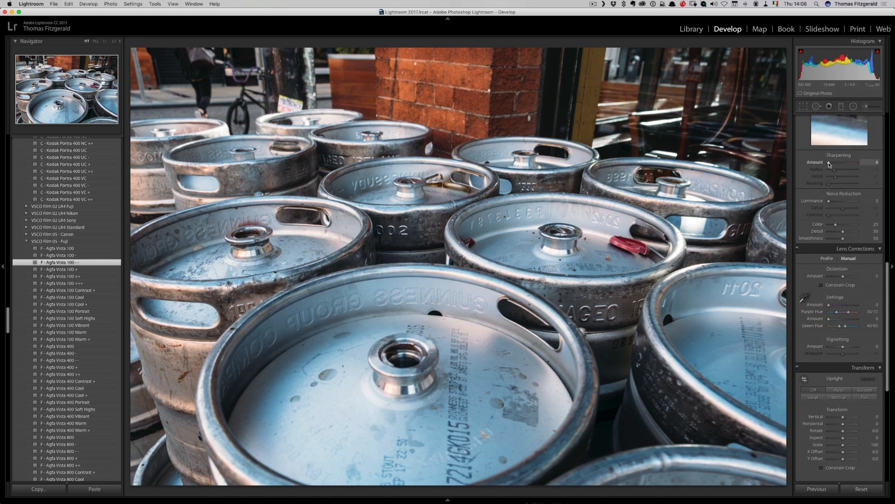
scroll(838, 261, "down", 10)
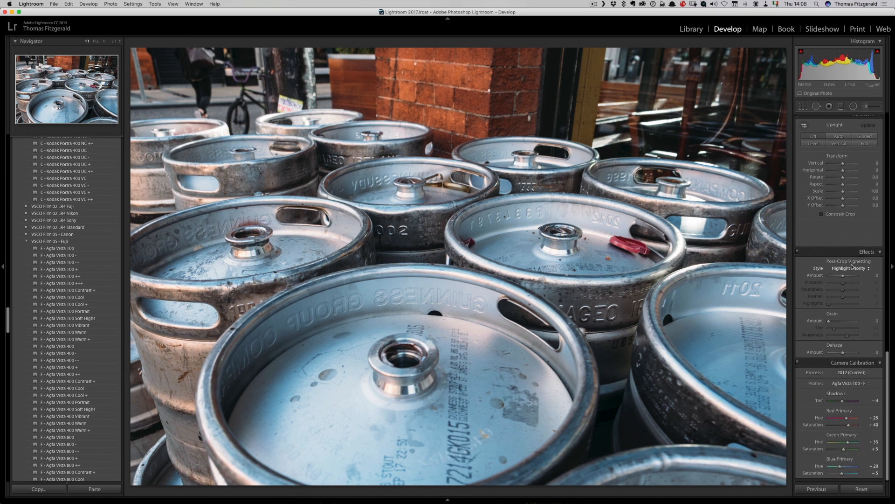
left_click_drag(840, 279, 839, 277)
key("5")
Step: Apply the F - Agfa Vista 400 - preset to the Guinness truck street photo and lower its exposure to -0.20
key("Right")
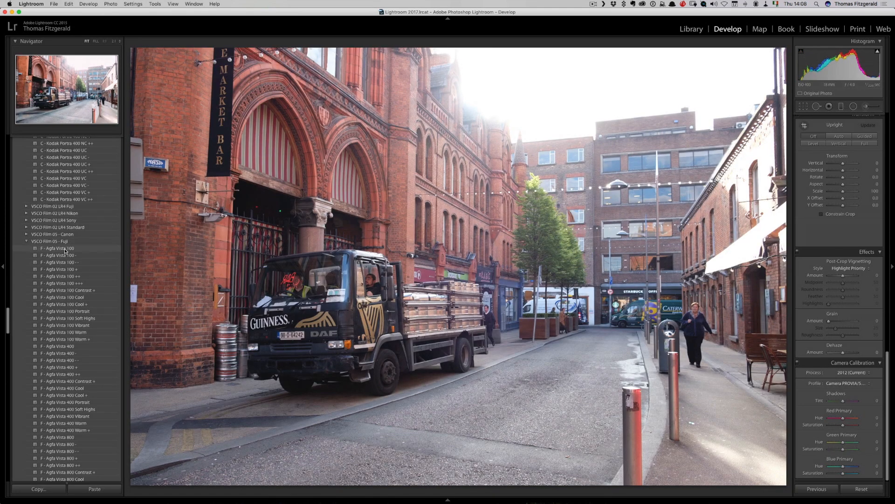
left_click(65, 249)
left_click(58, 353)
left_click_drag(841, 68, 838, 68)
Step: Set the Guinness truck photo's highlights to -97, whites to -40 and blacks to +23
scroll(834, 160, "up", 10)
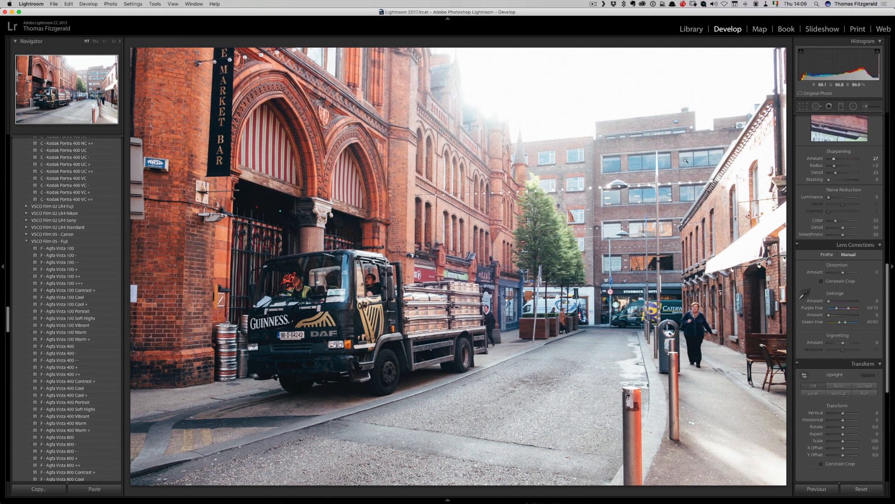
scroll(834, 160, "up", 10)
scroll(835, 170, "up", 3)
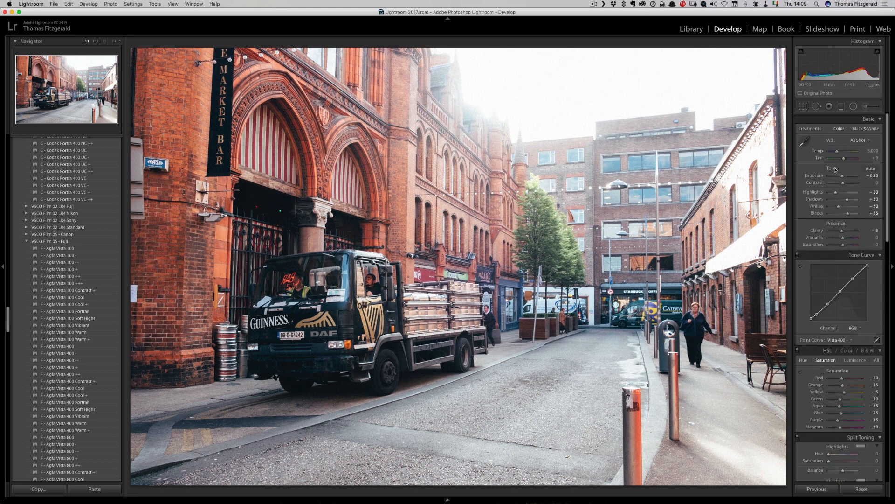
left_click_drag(836, 190, 830, 192)
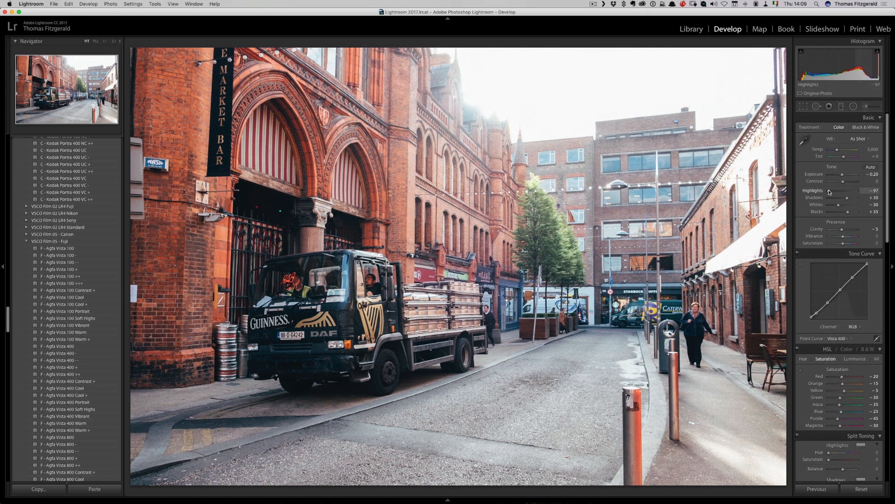
left_click_drag(874, 67, 837, 66)
left_click_drag(848, 213, 844, 213)
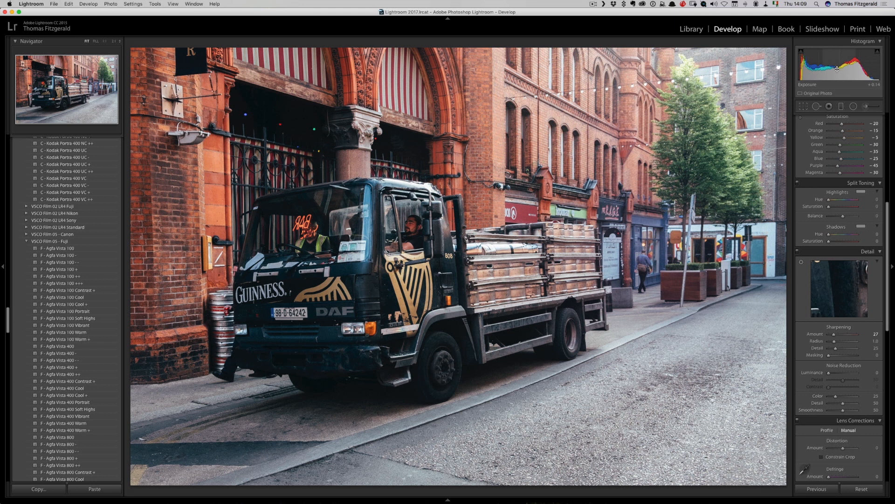
Step: Rate the closer Guinness truck photo five stars and apply its develop settings to the next truck photo
key("5")
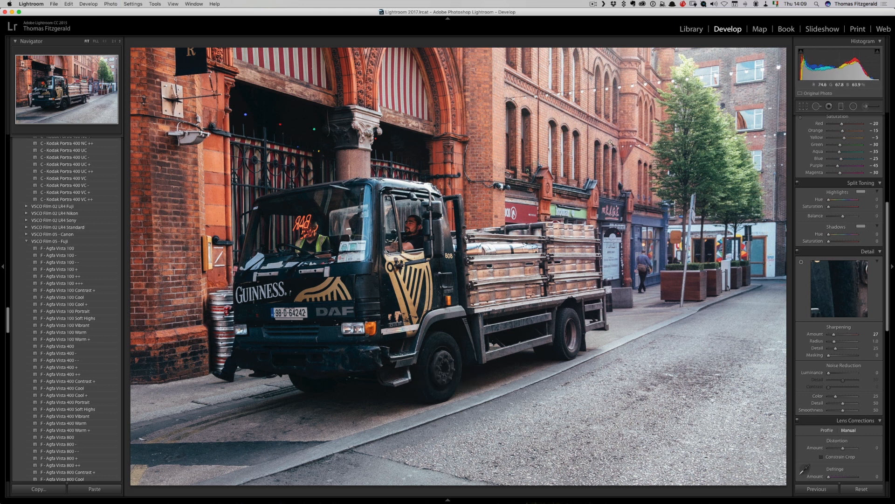
key("Right")
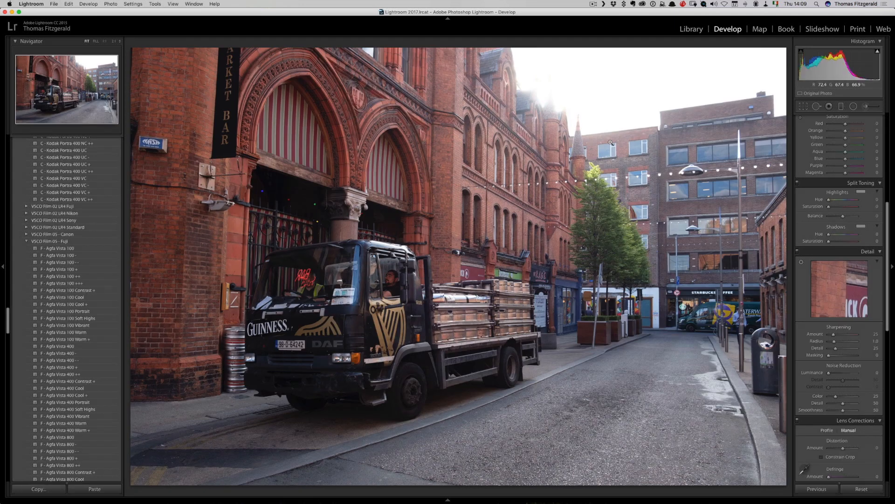
left_click(824, 490)
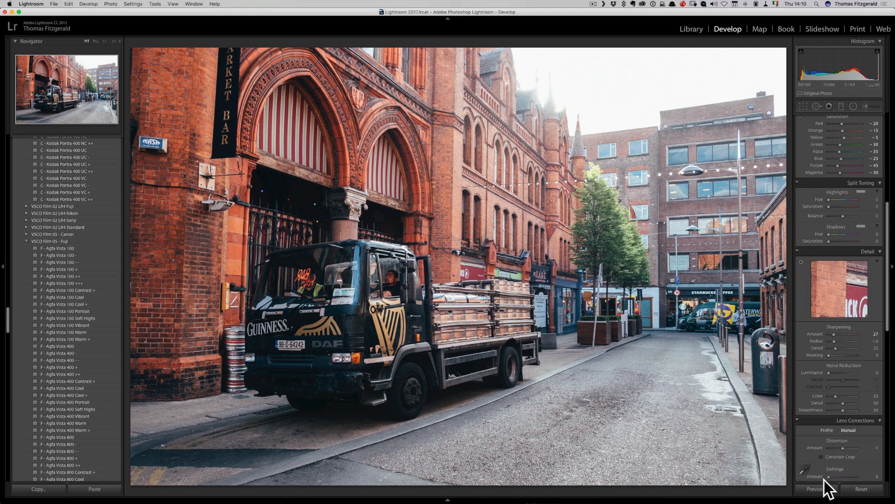
Step: Set this truck photo's exposure to +0.62 and apply its develop settings to the side-on photo of the truck
left_click_drag(836, 68, 843, 68)
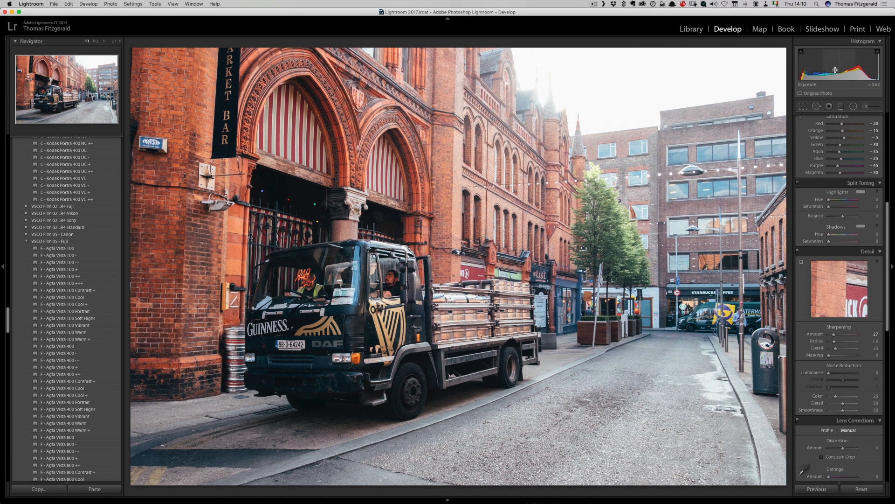
scroll(837, 149, "up", 10)
left_click(810, 490)
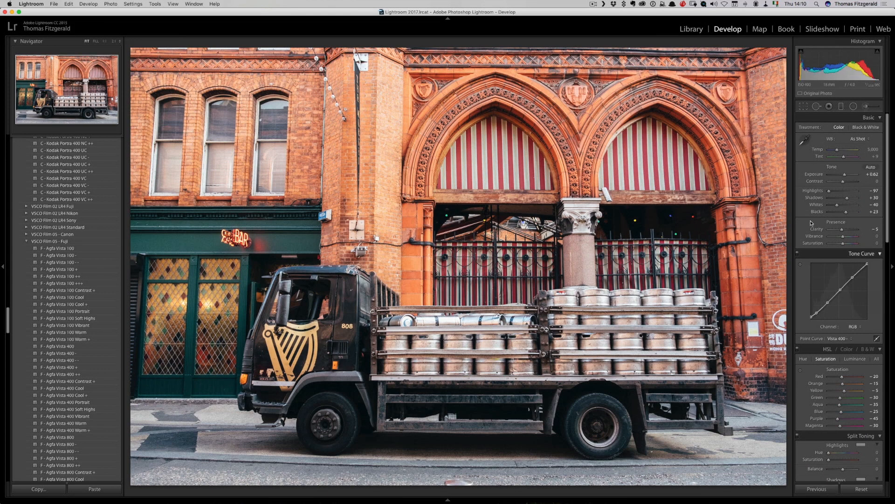
Step: Give the Token shutter photo the Agfa Vista 100 look and lower its exposure to -0.14
left_click(305, 337)
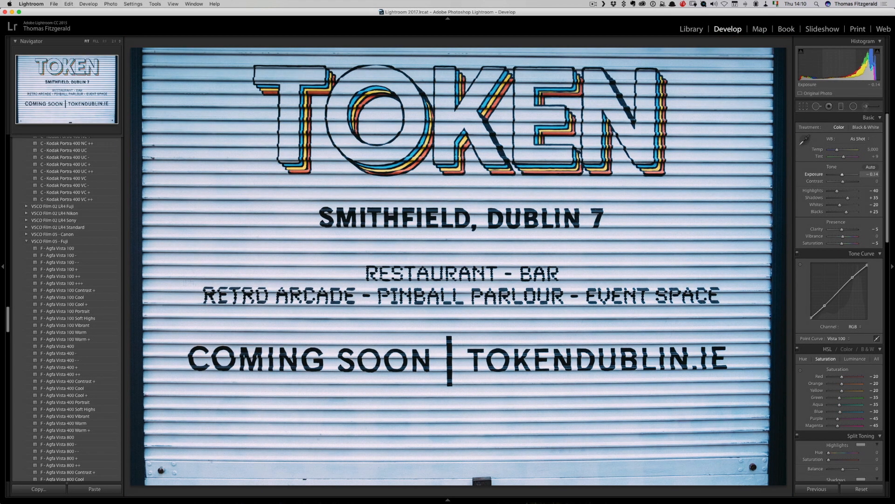
left_click_drag(842, 175, 842, 175)
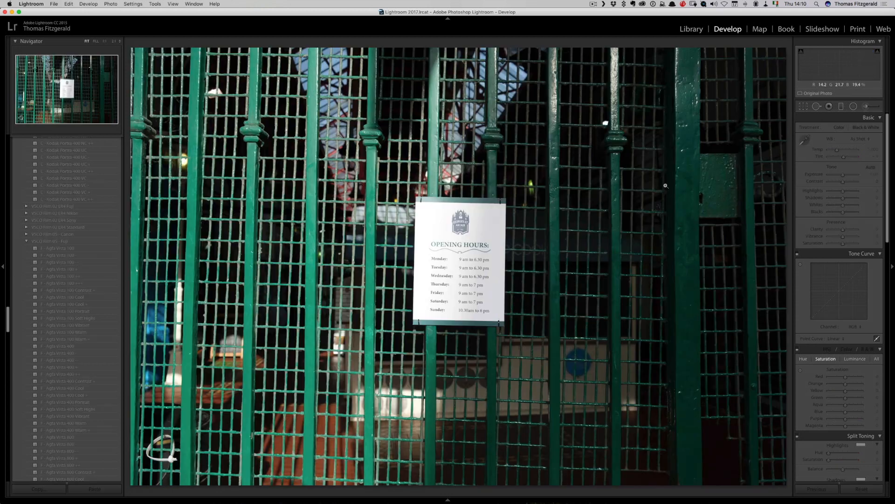
Step: Apply the F - Agfa Vista 400 Contrast + preset to the green gate photo and straighten it automatically
left_click(67, 383)
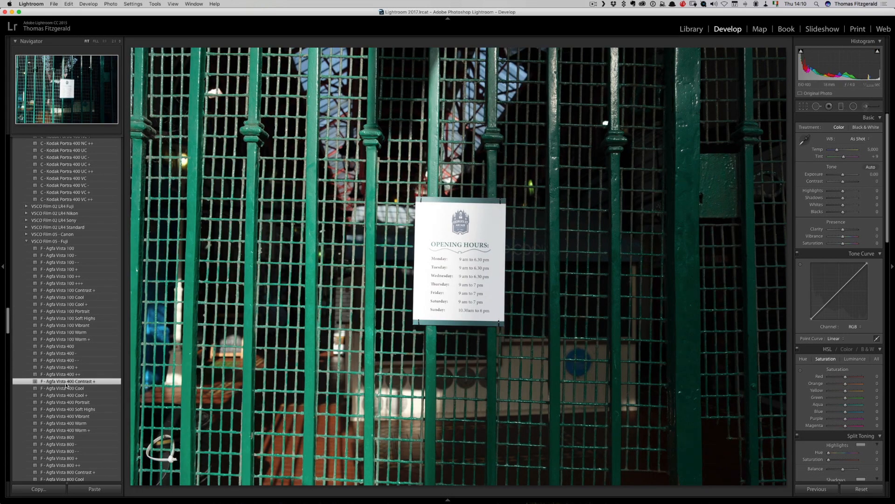
scroll(835, 244, "down", 10)
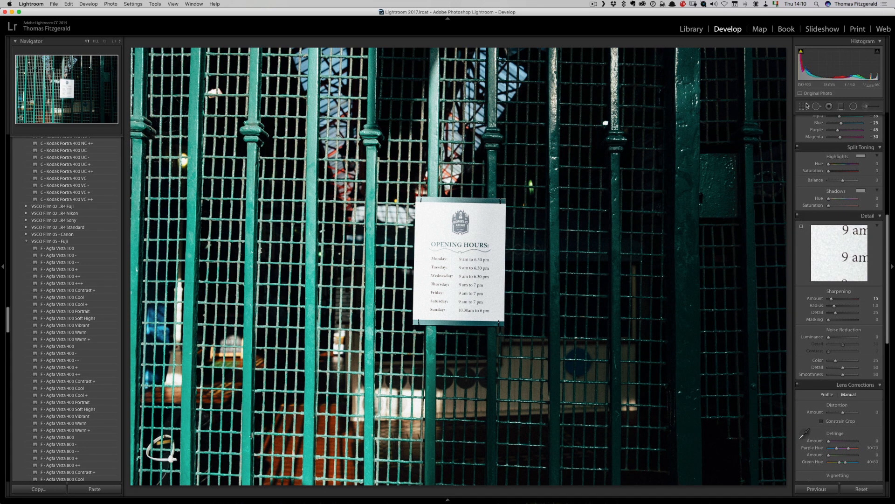
left_click(803, 106)
left_click(868, 142)
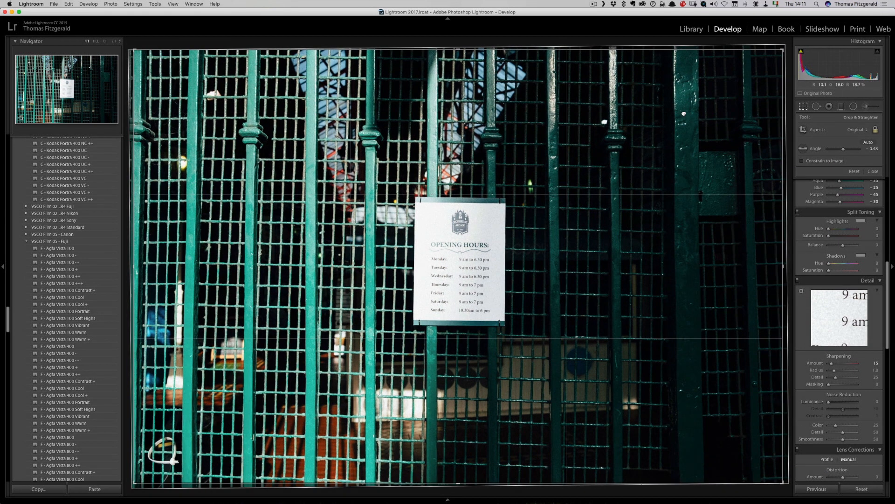
key("Return")
Step: Set the green gate photo's exposure to -0.26, highlights to -28 and shadows to +71
scroll(840, 201, "up", 10)
left_click_drag(855, 200, 841, 175)
double_click(828, 192)
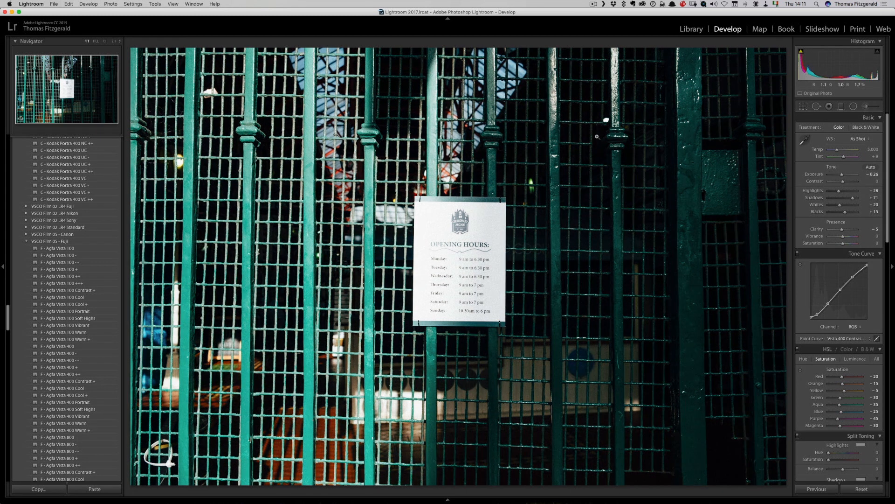
Step: Apply the green gate photo's develop settings to the closer photo of the opening hours sign
key("Right")
left_click(812, 490)
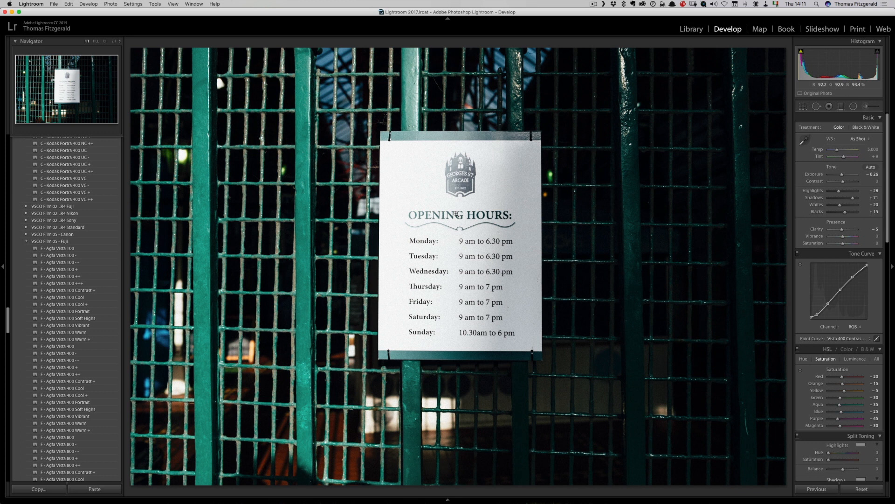
Step: Apply the F - Agfa Vista 100 - preset to the light bulb photo and F - Agfa Vista 400 to the rental bike photo
key("Right")
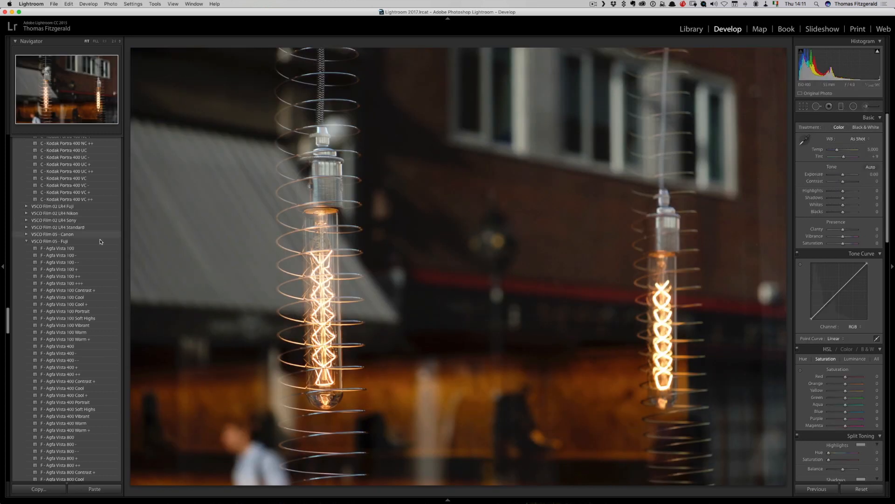
left_click(70, 255)
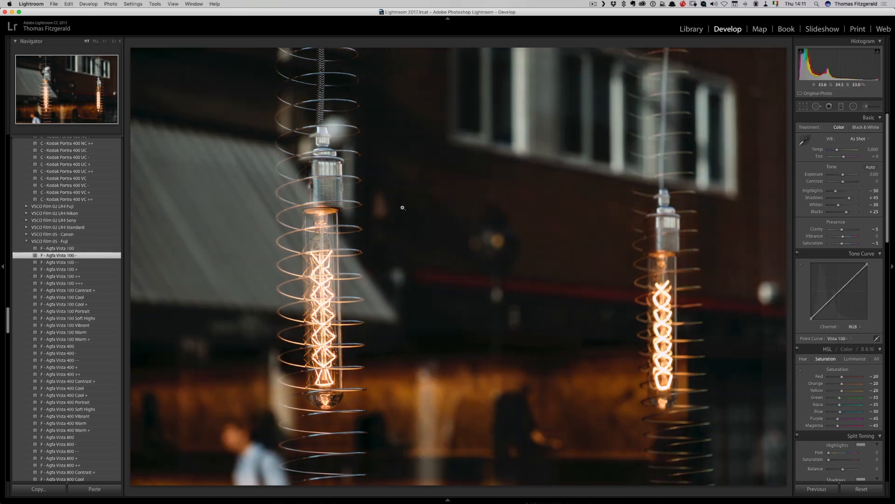
key("Right")
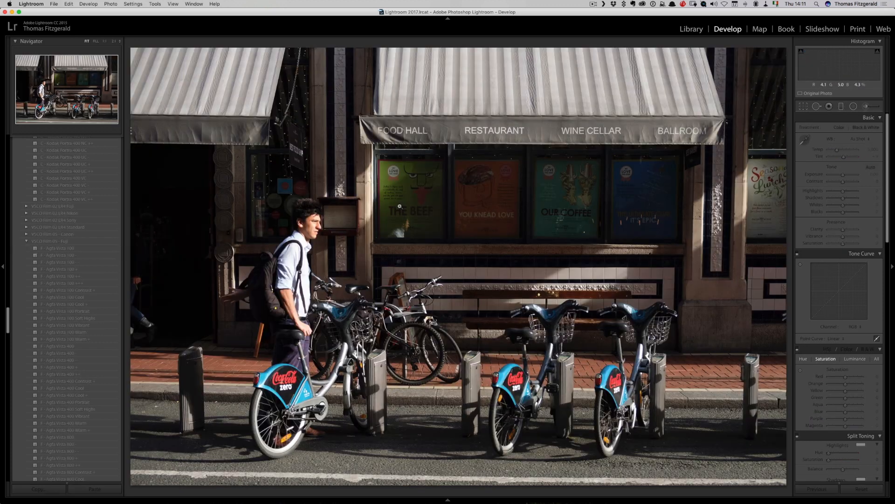
left_click(55, 347)
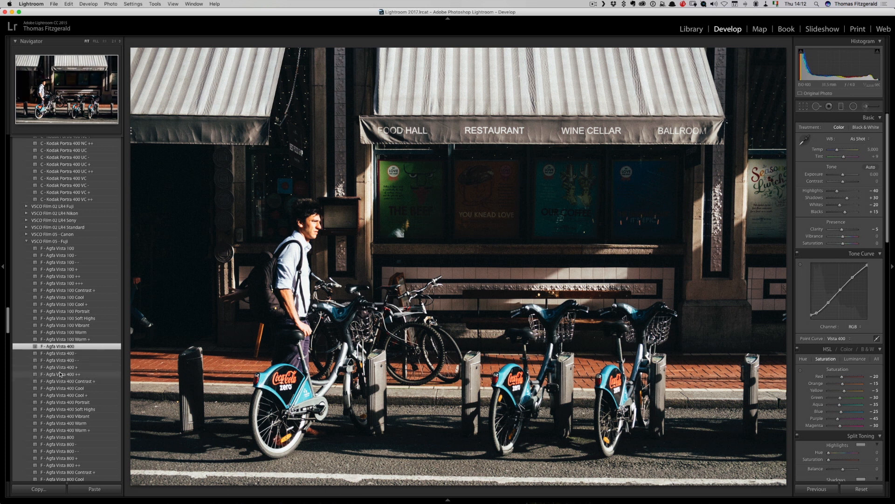
Step: Apply the F - Agfa Vista 400 - preset to the rental bike photo with blacks at +17, and compare it with the original
left_click(62, 354)
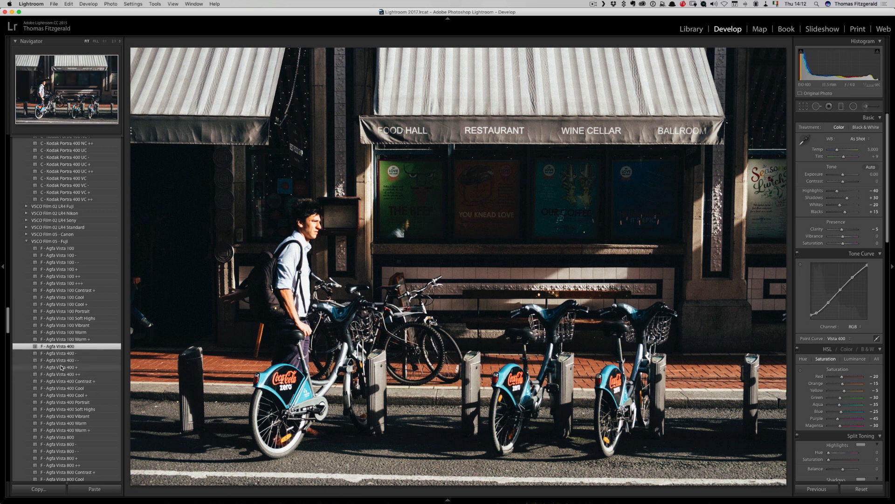
scroll(63, 355, "up", 1)
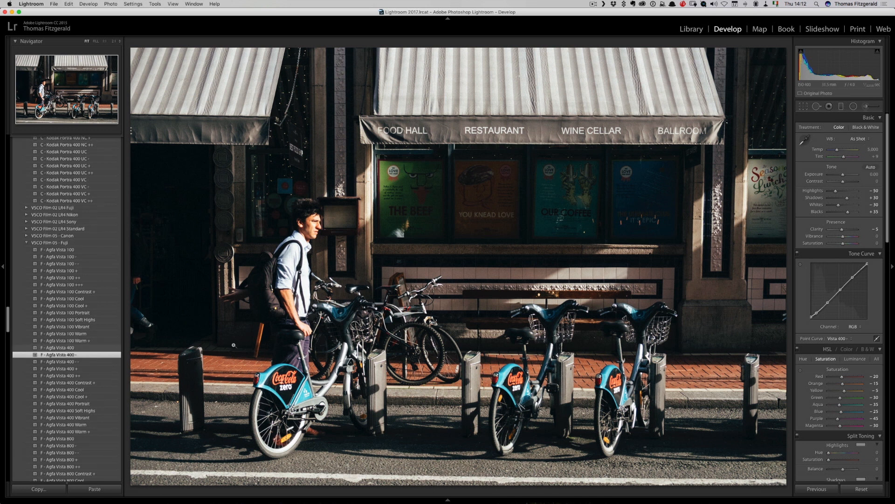
left_click_drag(847, 212, 845, 213)
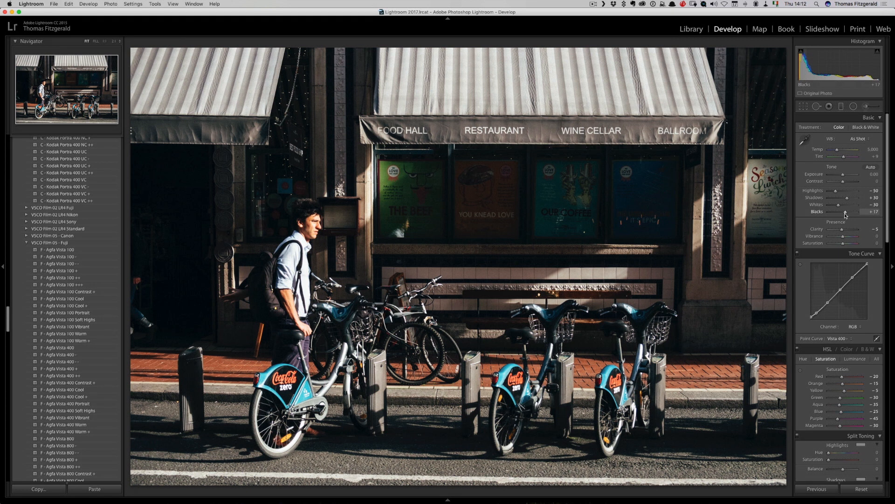
scroll(845, 215, "down", 10)
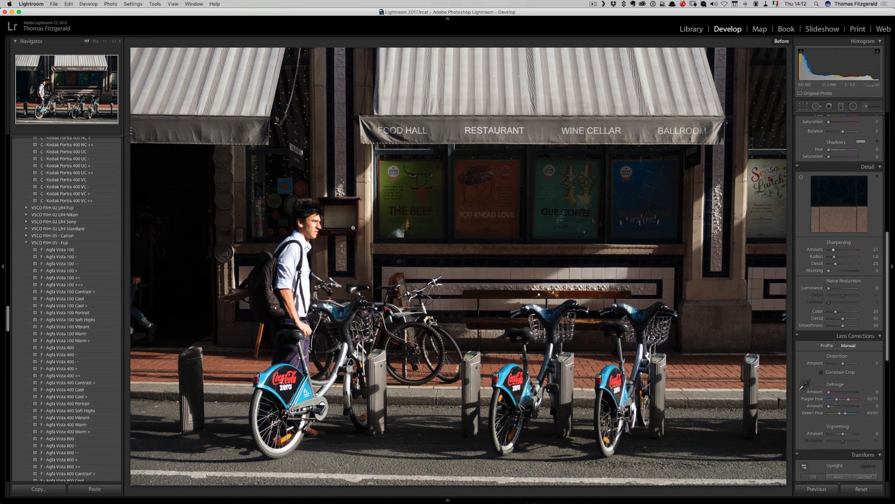
scroll(842, 302, "down", 15)
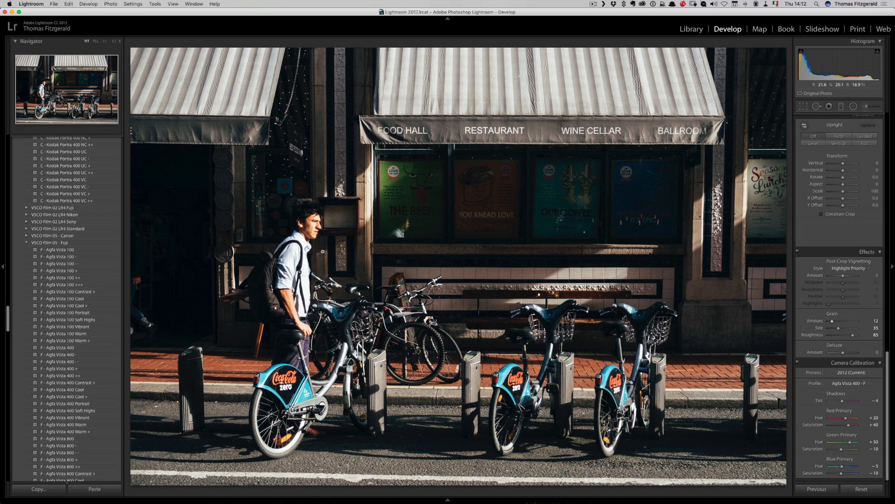
key("backslash")
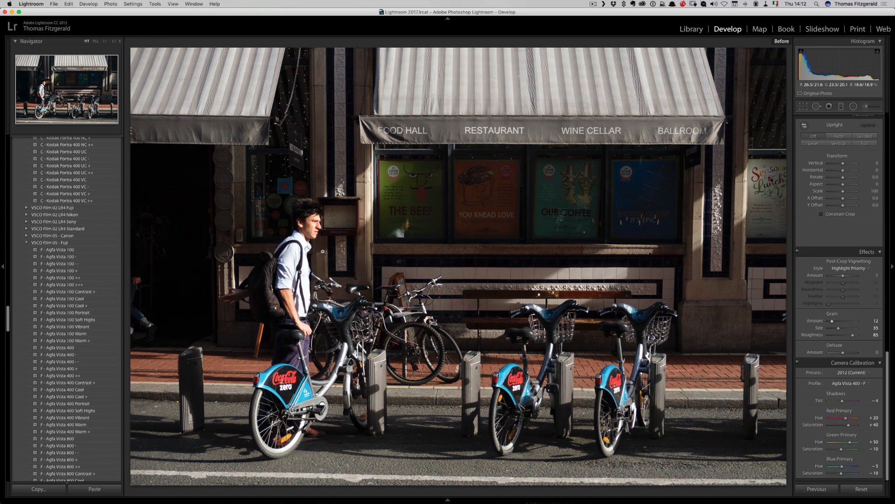
key("backslash")
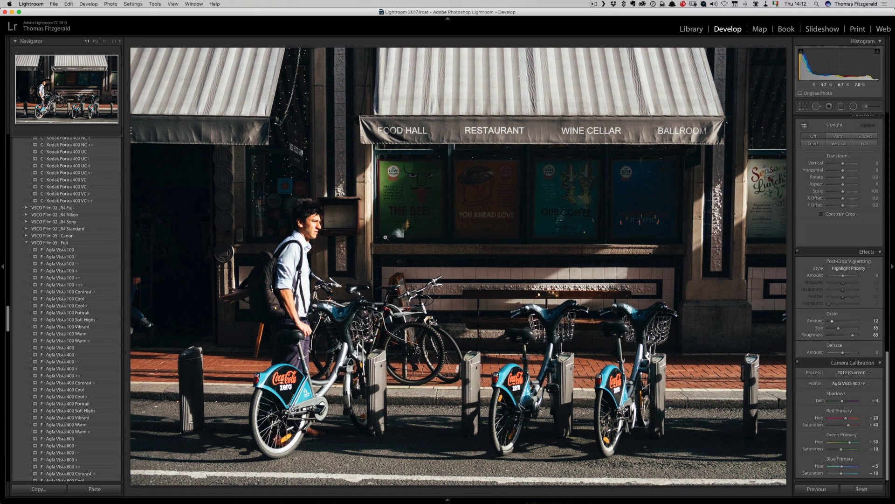
Step: Apply the same develop settings to the next rental bike photo and slightly raise the black point of its tone curve
key("Right")
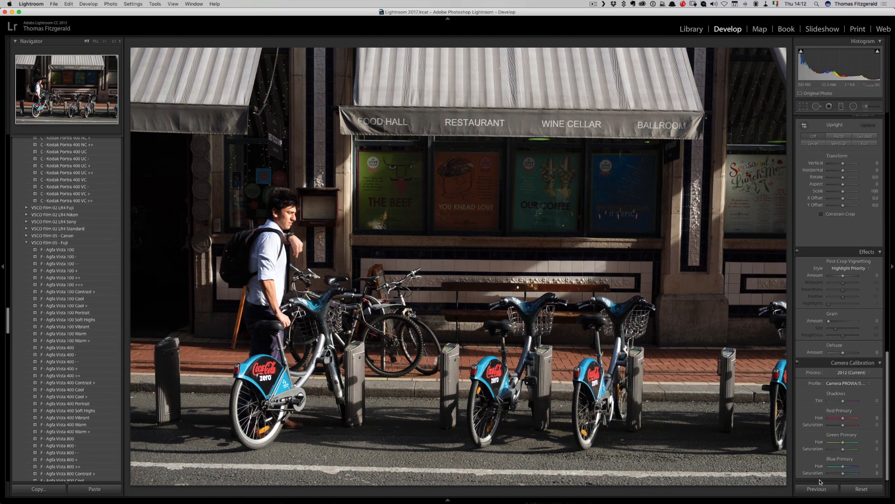
left_click(823, 489)
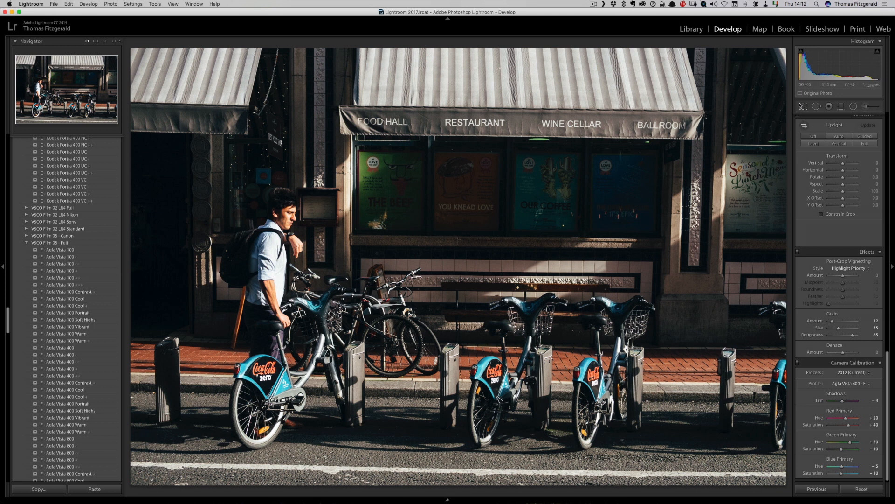
scroll(830, 233, "up", 10)
left_click_drag(811, 239, 806, 237)
scroll(806, 237, "up", 1)
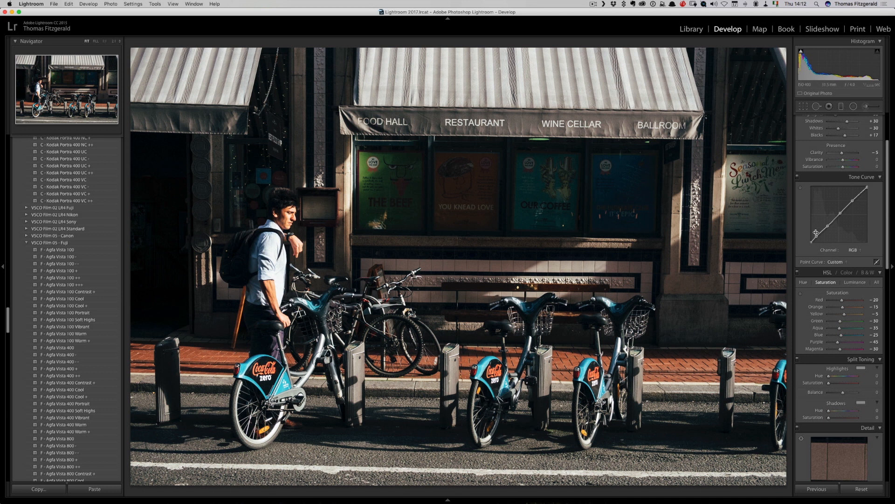
Step: Slightly raise the tone curve's black point on the first rental bike photo as well, and compare the two shots
key("Right")
left_click_drag(811, 243, 808, 244)
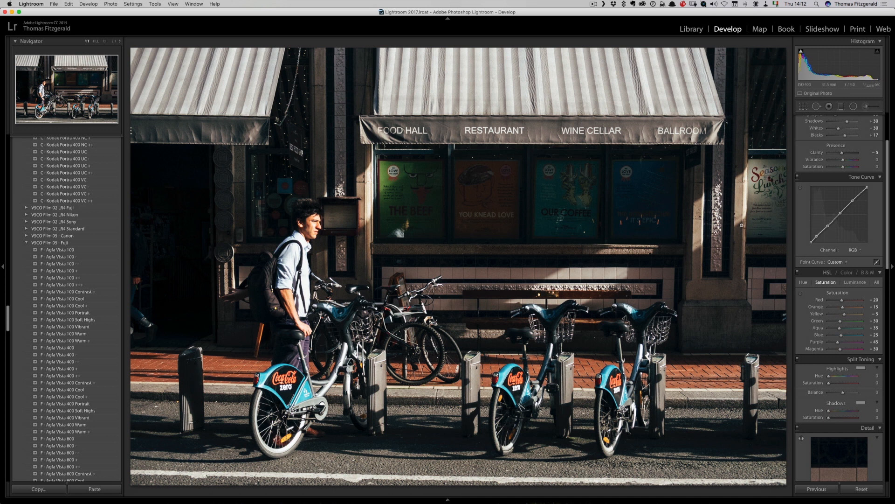
key("Right")
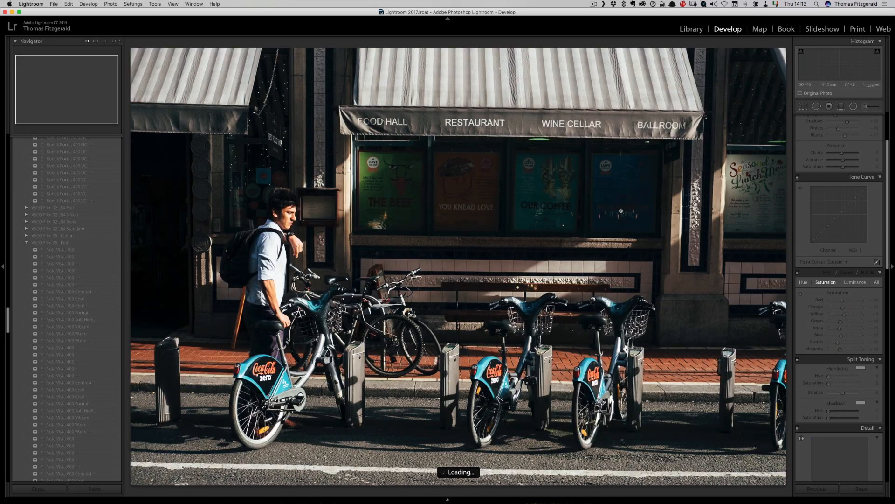
Step: Apply the F - Agfa Vista 100 Contrast + preset to the pain relief advert photo with lowered exposure and sharpening of 18
key("Right")
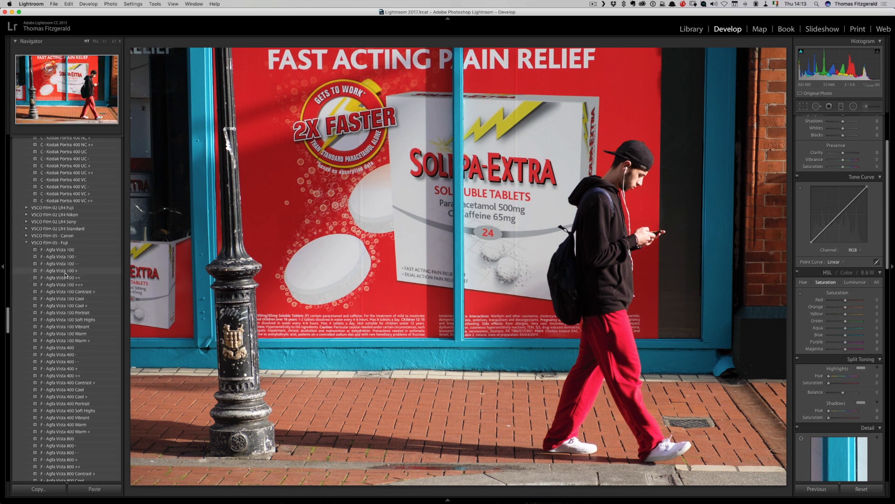
left_click(63, 292)
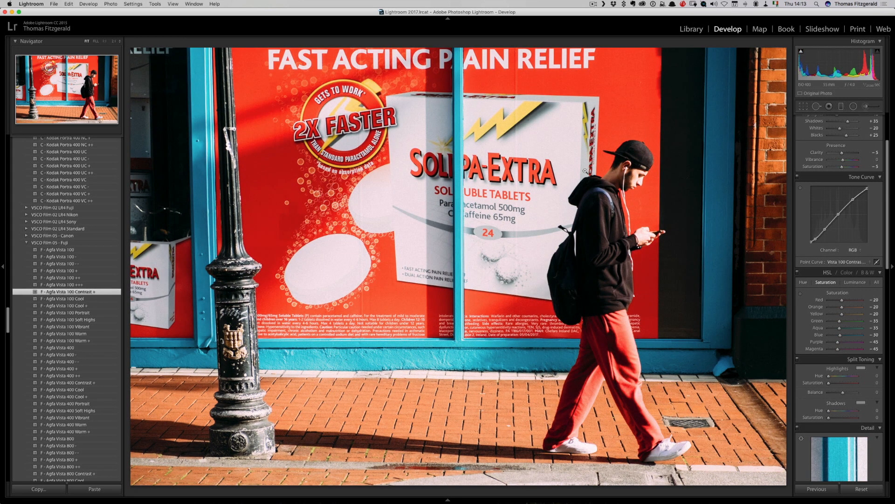
left_click_drag(850, 70, 839, 70)
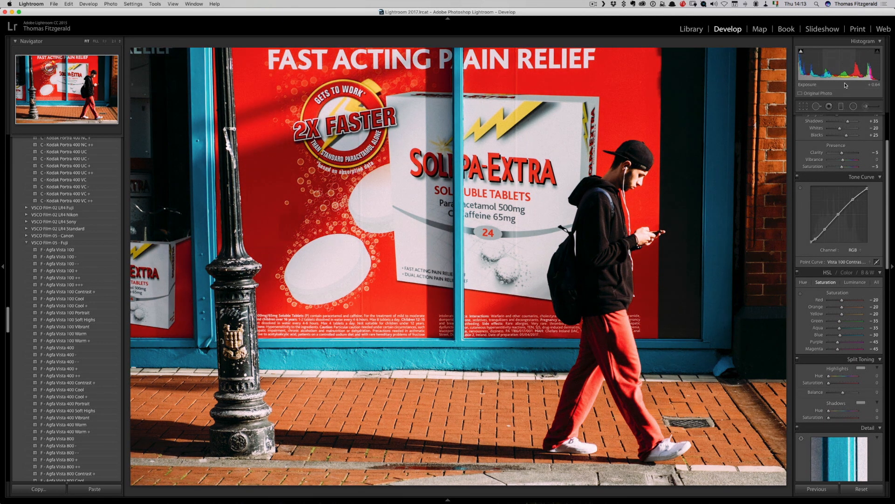
scroll(829, 252, "down", 10)
left_click_drag(829, 251, 832, 252)
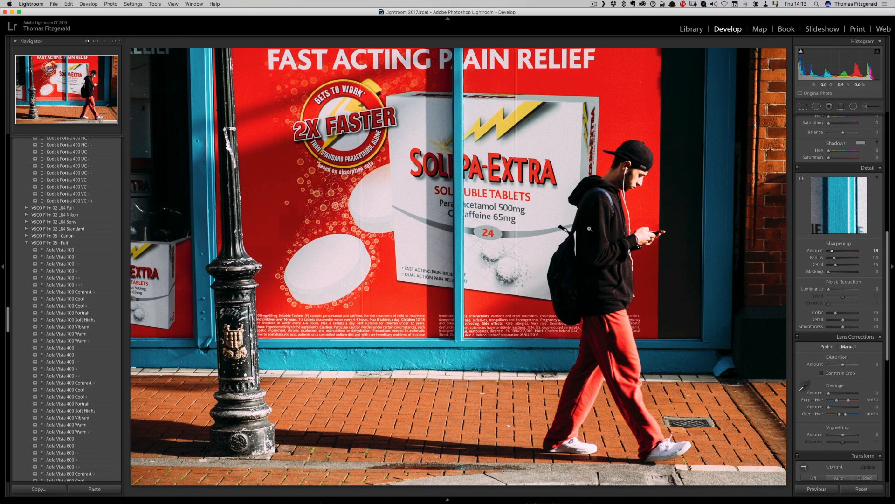
Step: Set the contrast of the SPAR street corner photo with the cyclists to +26 and its sharpening amount to 7
key("Right")
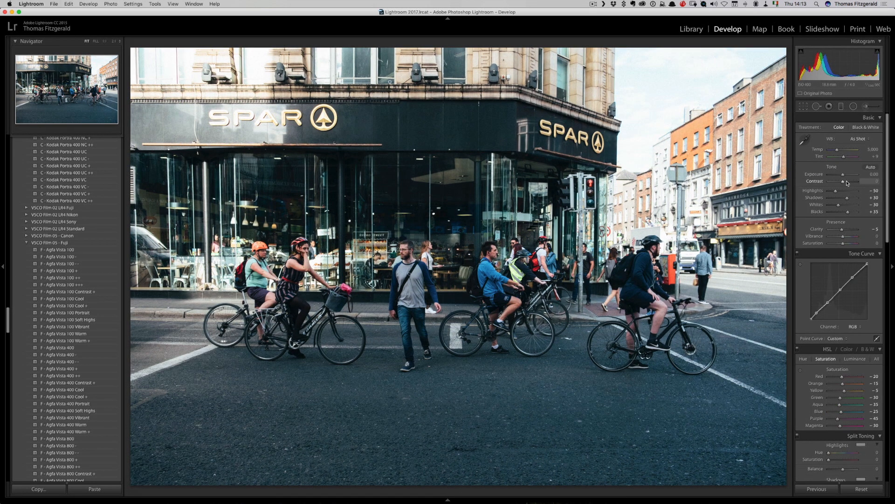
left_click_drag(843, 182, 846, 183)
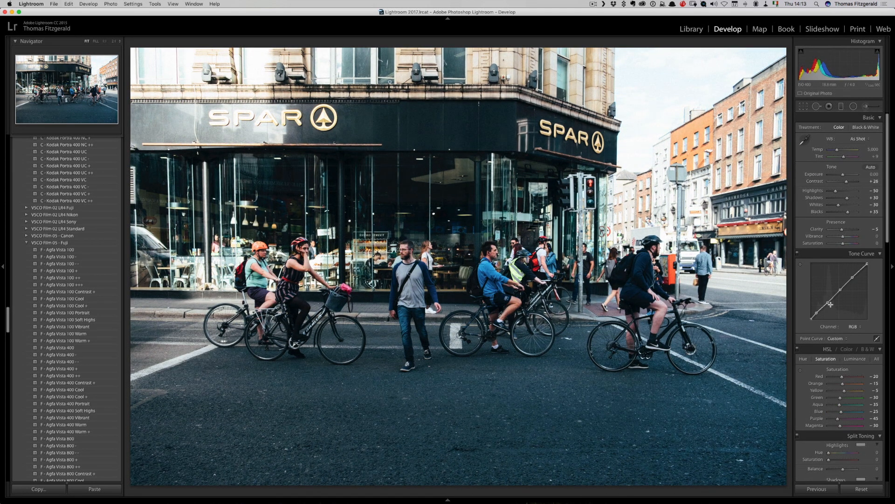
scroll(839, 224, "down", 5)
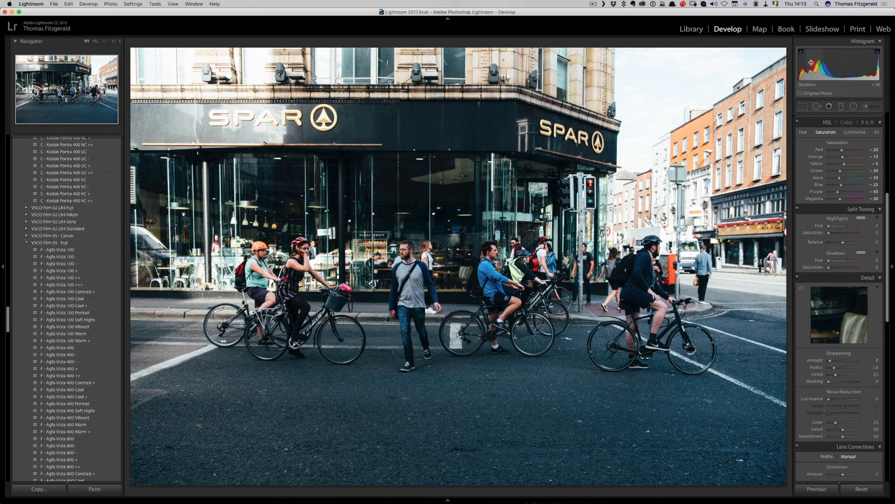
Step: Crop the SPAR photo tighter around the cyclists at the original aspect ratio, trimming the building's upper edge and some road
left_click(803, 106)
left_click_drag(785, 48, 747, 59)
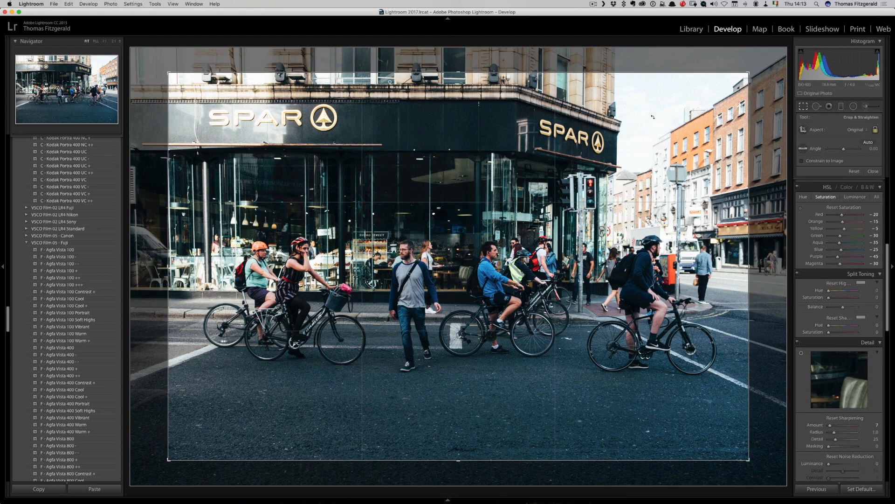
left_click_drag(600, 164, 596, 153)
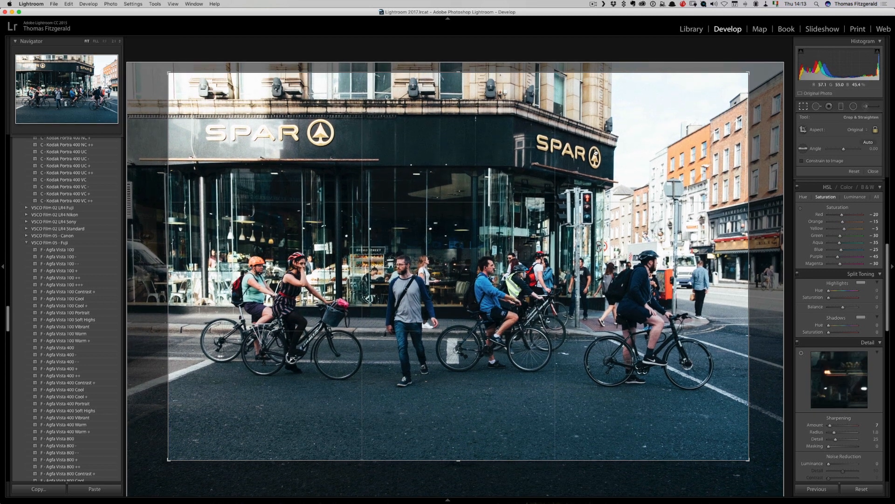
key("Return")
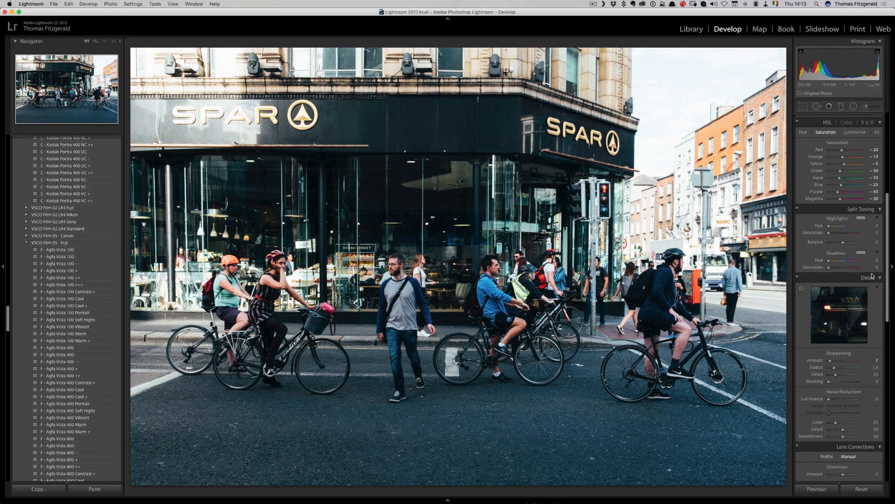
Step: Give the SPAR photo a post-crop vignette amount of -18 and increase its sharpening amount
scroll(835, 255, "down", 5)
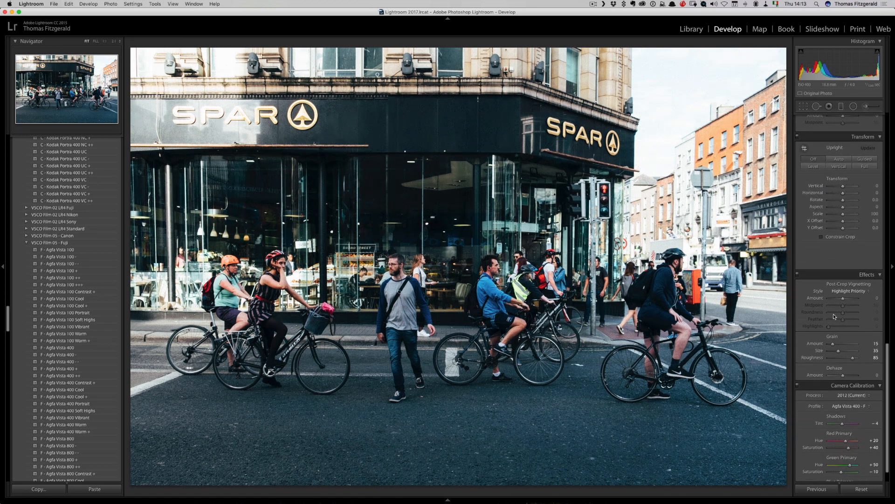
left_click_drag(840, 299, 841, 301)
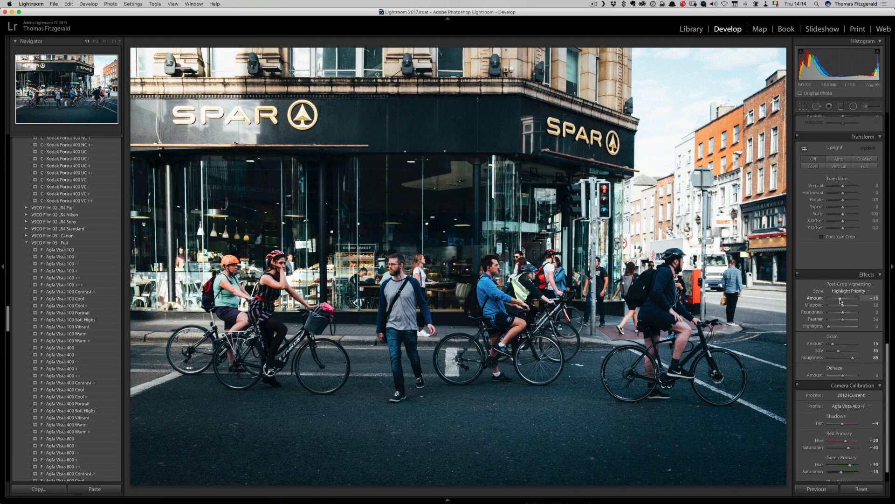
scroll(828, 233, "up", 5)
left_click_drag(832, 170, 833, 171)
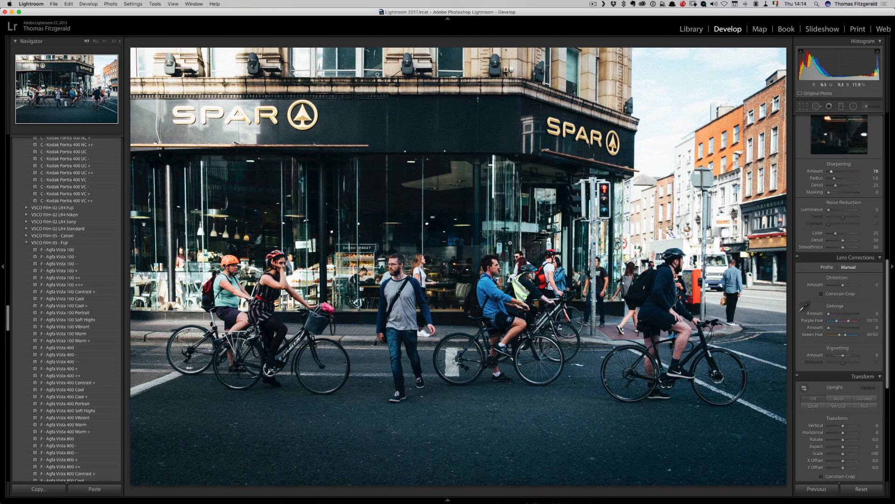
Step: Apply the cropped SPAR photo's develop settings to the next shot of the same street corner
key("Right")
left_click(829, 492)
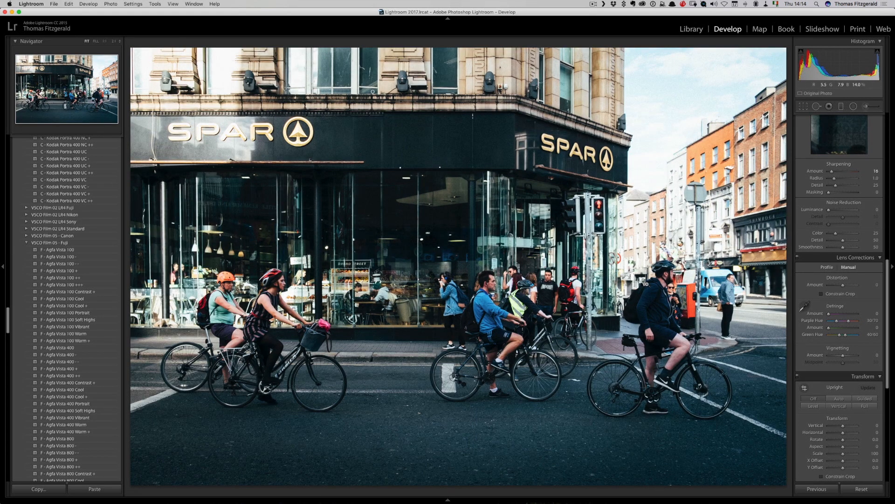
Step: Apply the F - Agfa Vista 400 preset to the Free Beer pavement sign photo and brighten it from the histogram
key("Right")
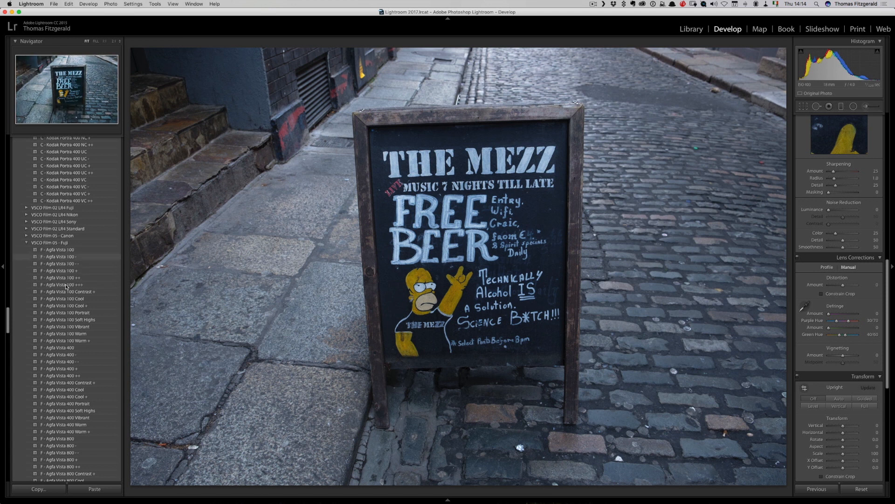
left_click(65, 349)
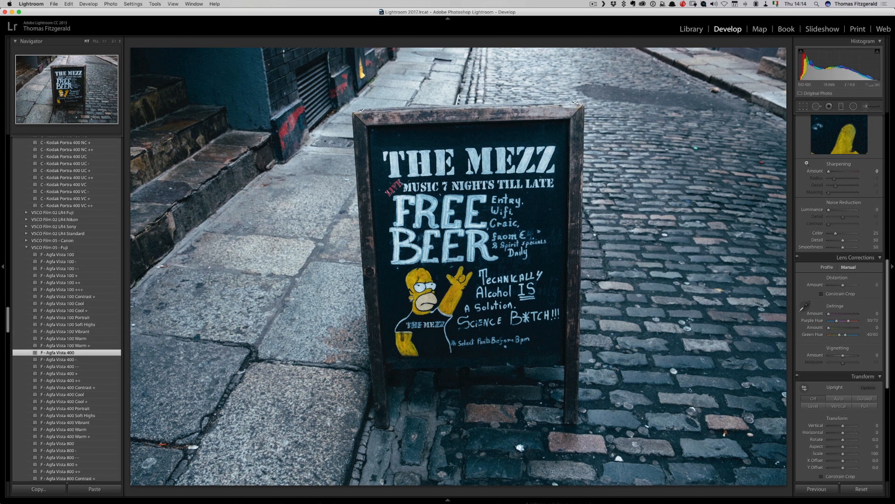
left_click_drag(831, 61, 839, 61)
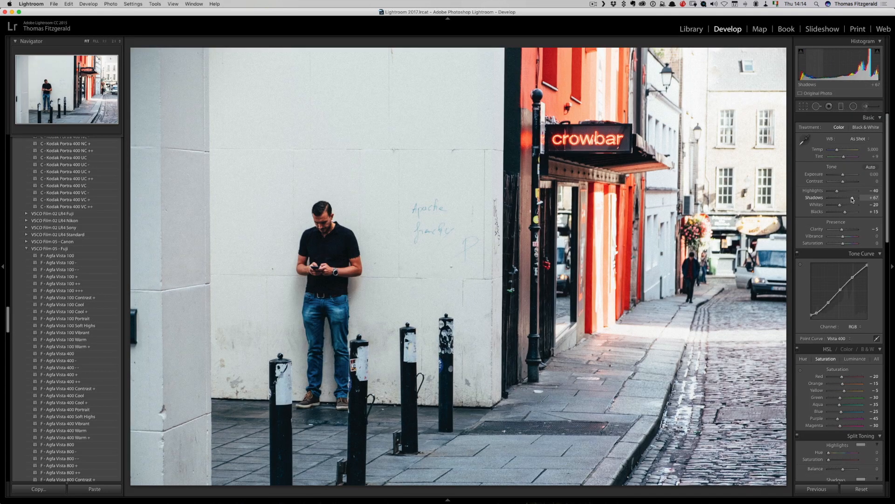
Step: Set the crowbar photo's shadows to +37 and add a vertical graduated filter at the white wall's edge with shadows at 11
left_click_drag(850, 200, 847, 199)
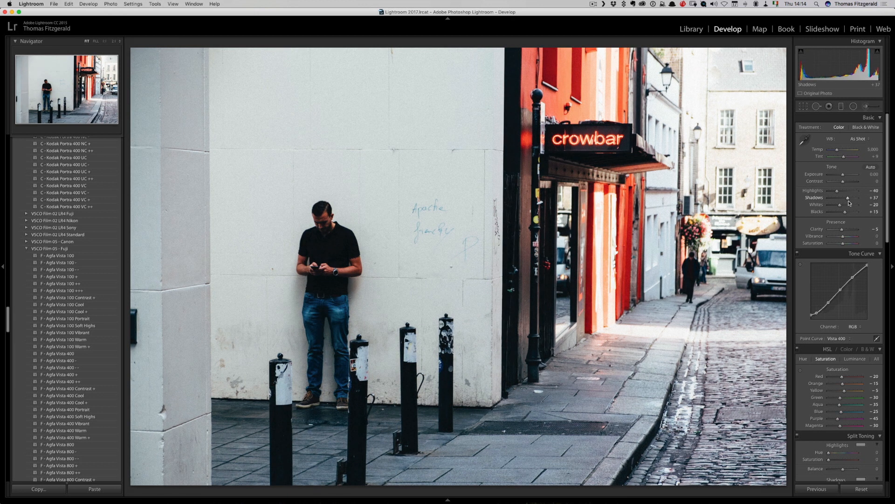
key("m")
left_click_drag(473, 225, 522, 226)
mouse_move(842, 175)
left_mouse_down()
mouse_move(854, 177)
mouse_move(844, 176)
left_mouse_up()
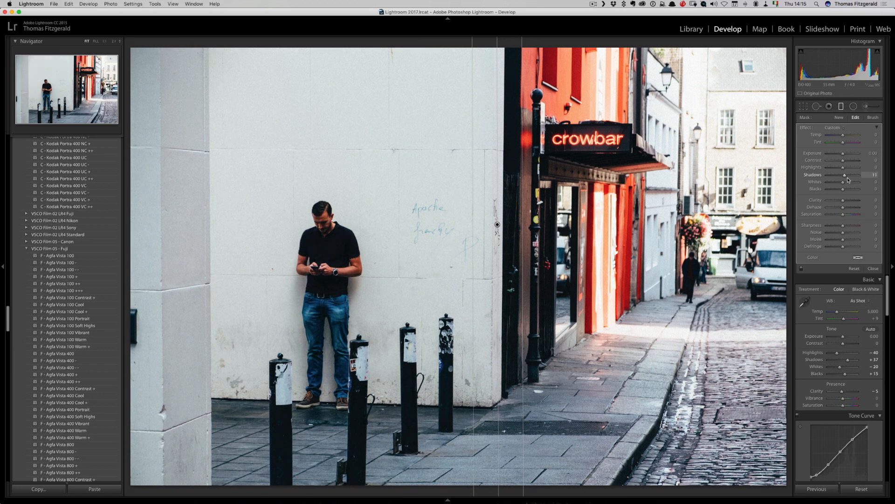
left_click(840, 108)
Step: Brighten the standing man's face with an adjustment brush of size 6.0 and shadows set to 27
key("k")
scroll(329, 230, "down", 8)
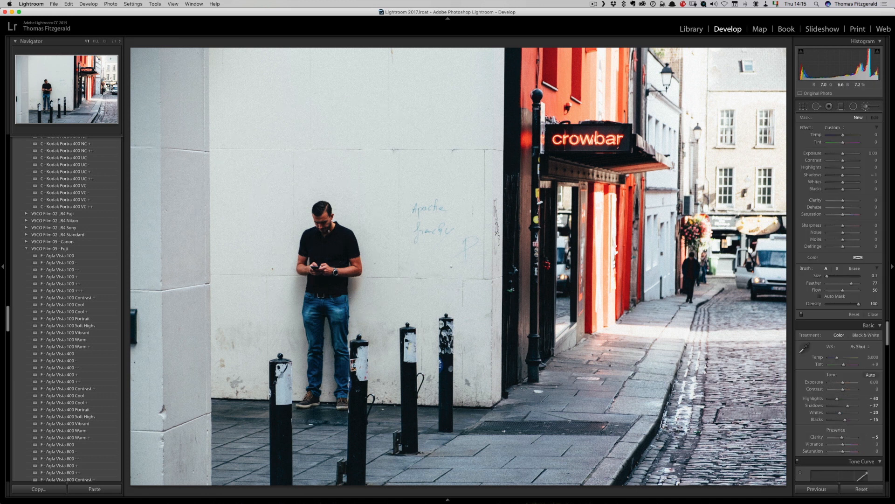
left_click(323, 227)
left_click(851, 176)
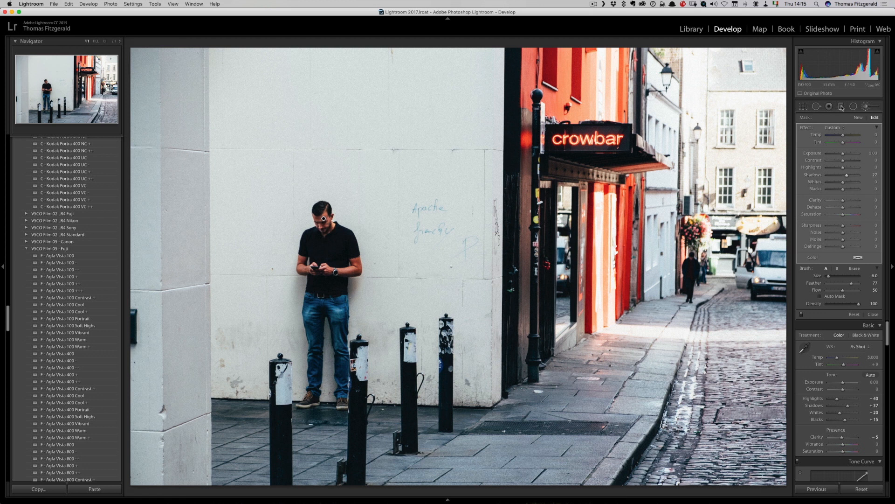
left_click(866, 106)
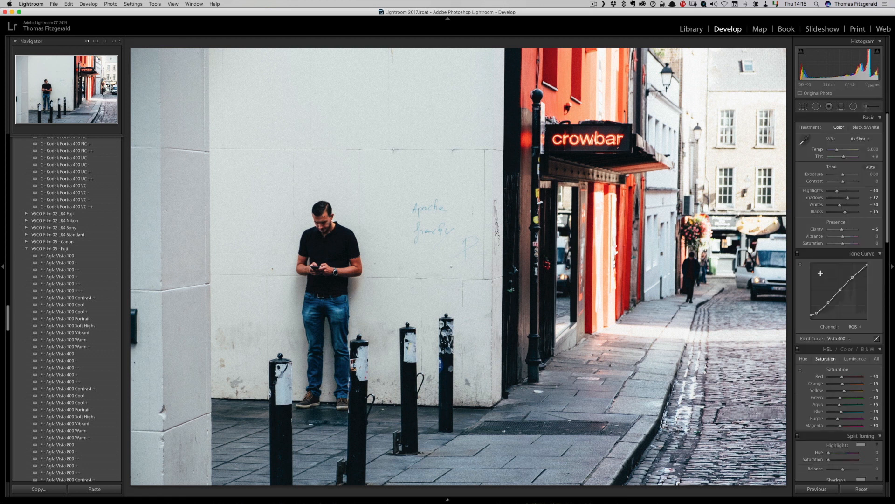
Step: Lower the crowbar photo's exposure to -0.16 from the histogram
scroll(820, 273, "down", 10)
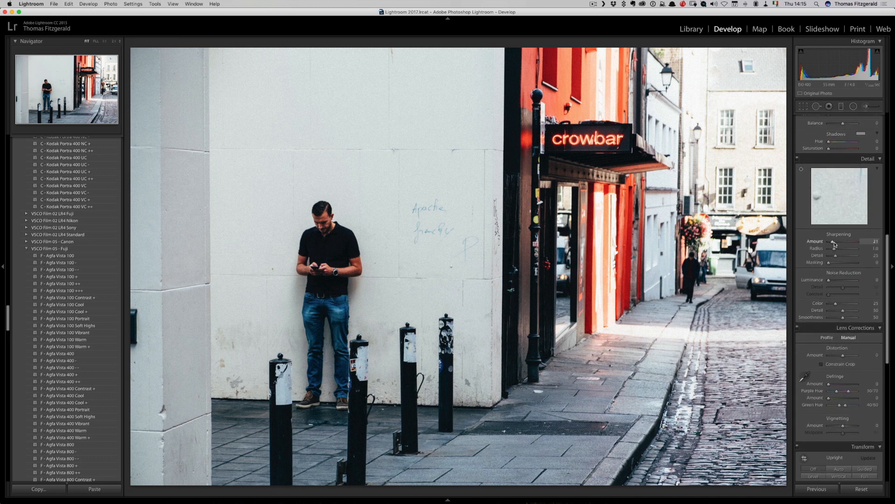
scroll(835, 244, "down", 10)
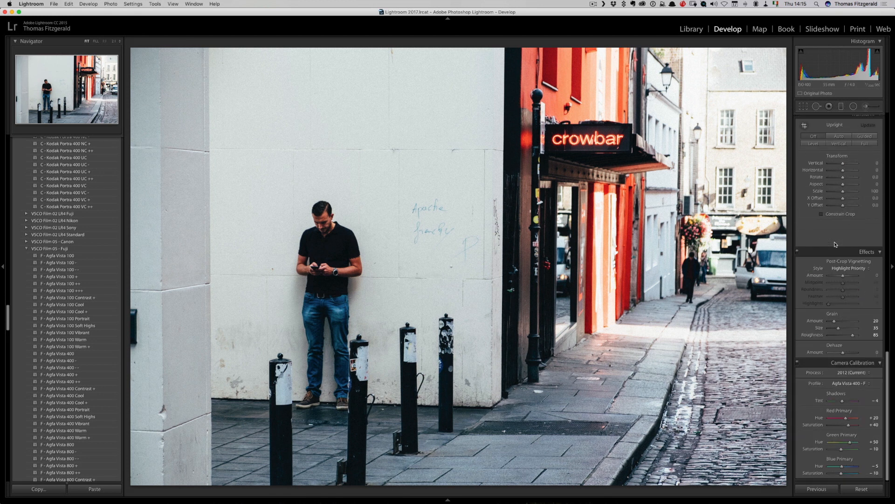
scroll(830, 321, "up", 20)
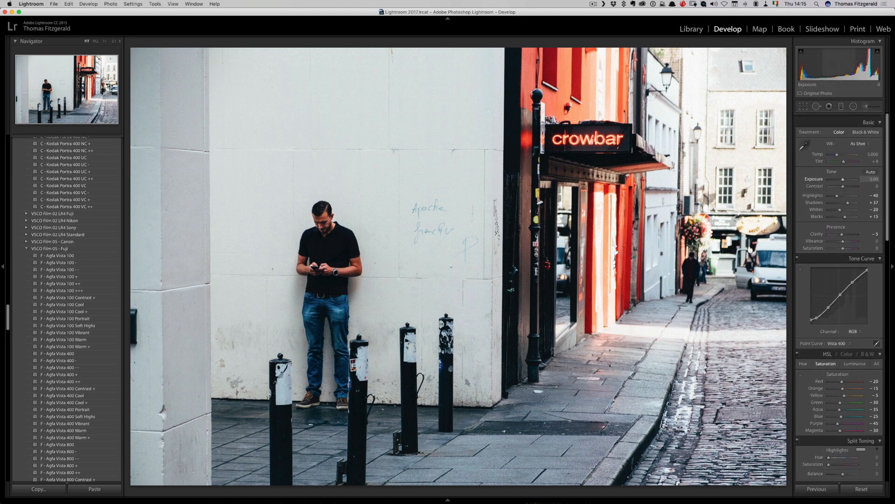
left_click_drag(852, 71, 849, 71)
Step: Flag the crowbar photo as a pick and apply its develop settings to the next, closer shot of the same man
key("p")
key("Right")
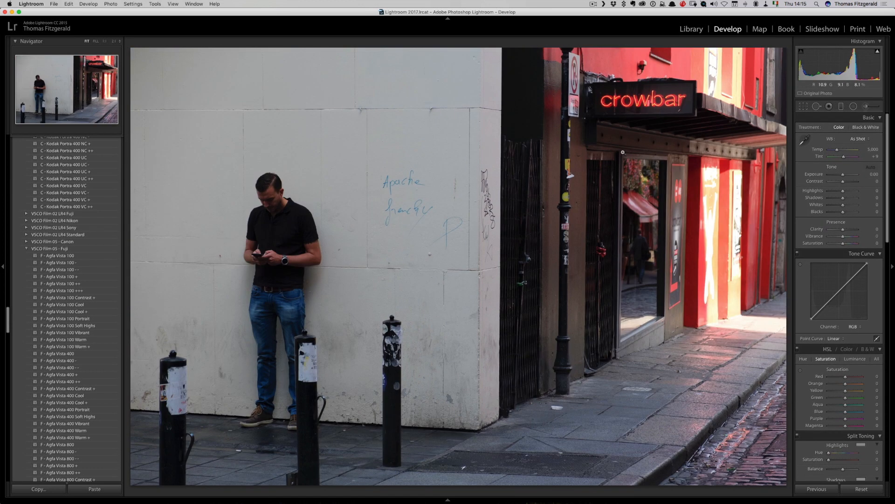
left_click(817, 489)
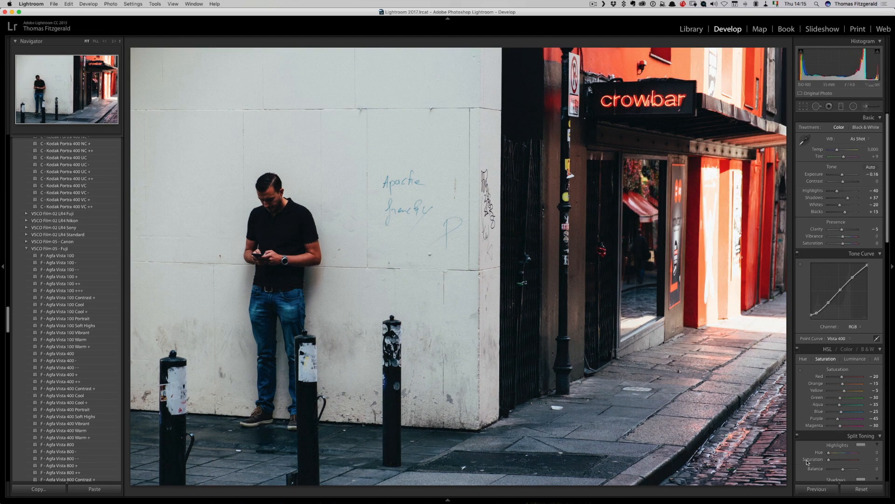
Step: Brighten the man's face in the closer crowbar shot with the shadows 27 brush adjustment and set the photo's exposure to +0.10
left_click(865, 107)
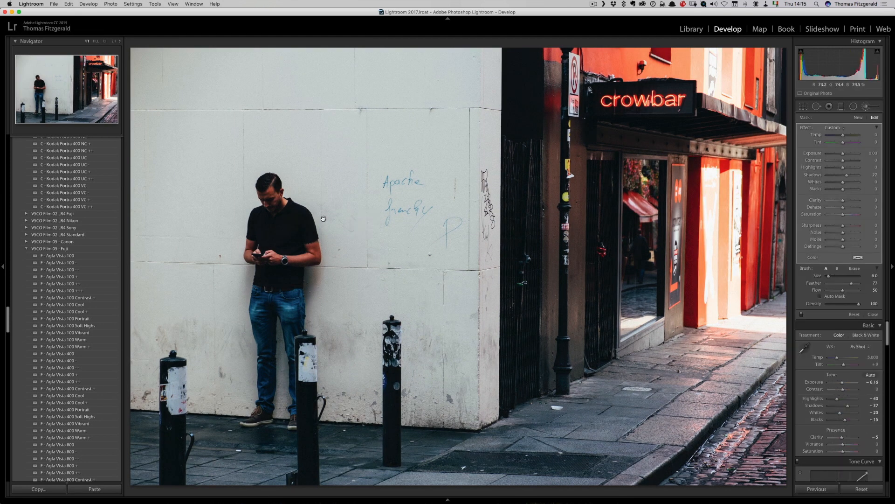
left_click_drag(271, 202, 276, 209)
left_click(871, 108)
left_click_drag(823, 61, 831, 62)
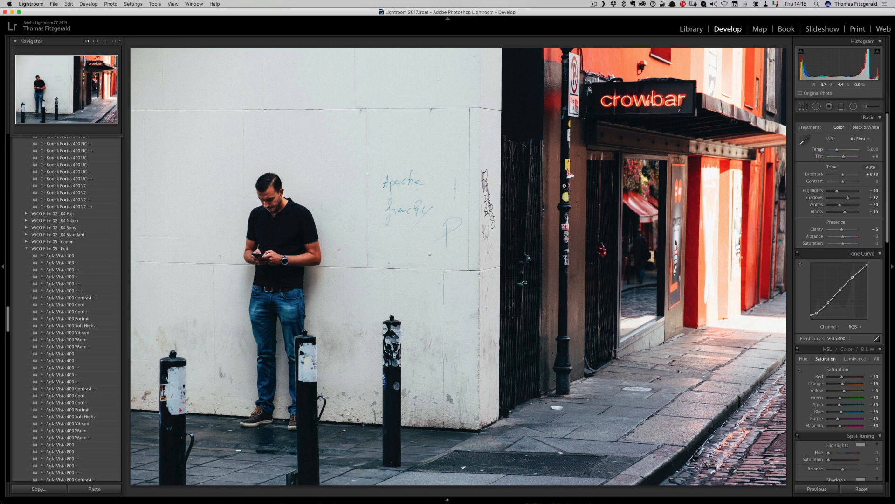
Step: Apply the F - Fuji 160C preset to the Cecilia Street sign and empty Wall of Fame photos, and advance to the shot with the passing man
key("Right")
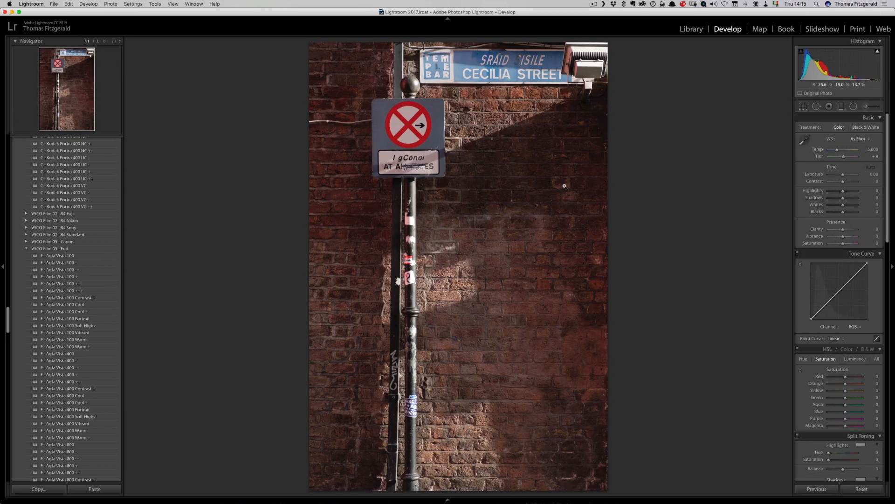
scroll(62, 233, "up", 10)
left_click(26, 232)
left_click(26, 203)
left_click(52, 218)
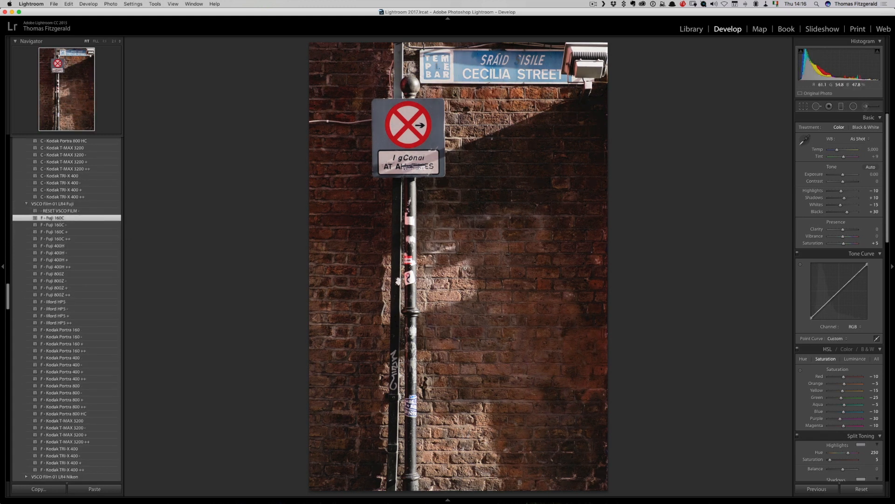
key("Right")
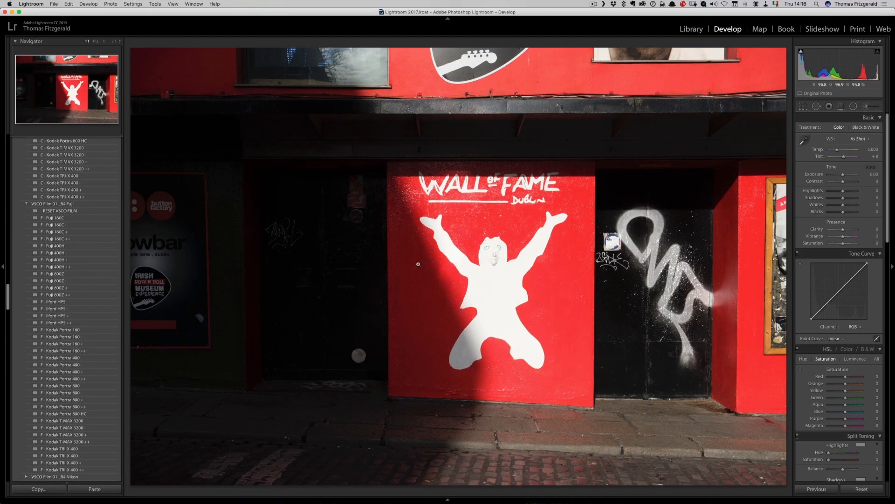
left_click(61, 219)
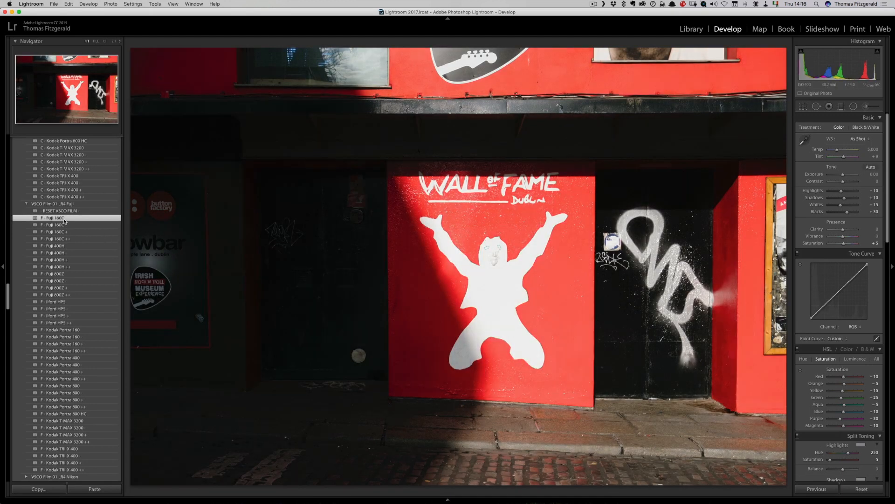
key("Right")
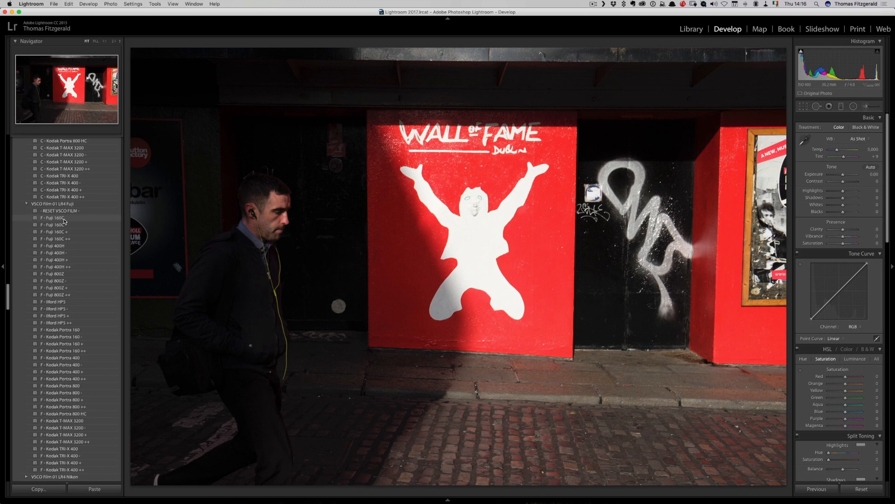
Step: Try the F - Agfa Vista 400 preset on the photo of the man walking past the Wall of Fame mural
scroll(78, 322, "down", 10)
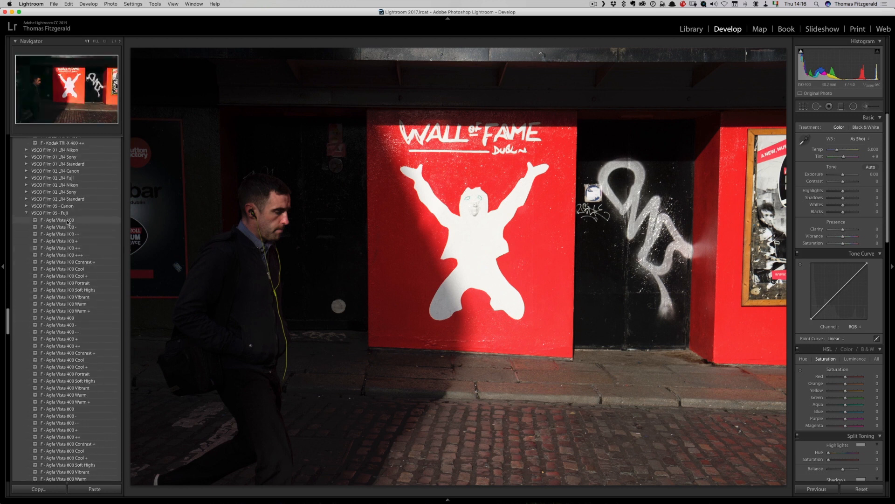
left_click(67, 319)
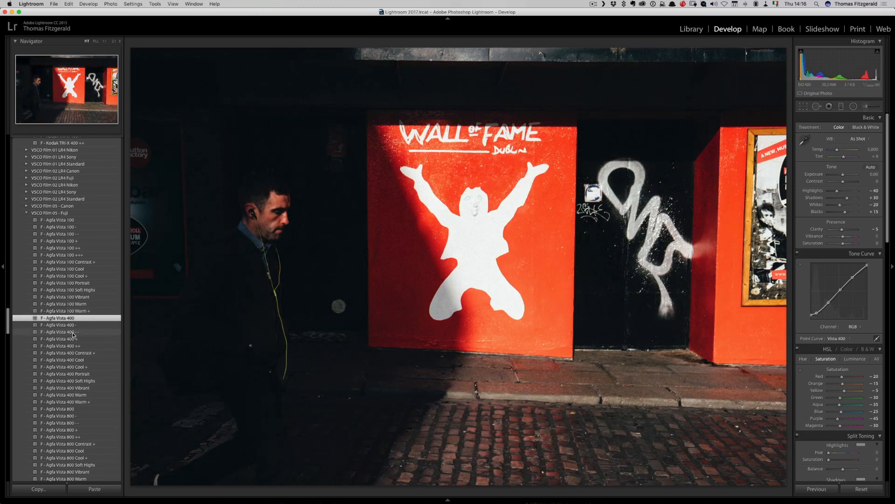
scroll(70, 268, "up", 3)
scroll(70, 268, "up", 14)
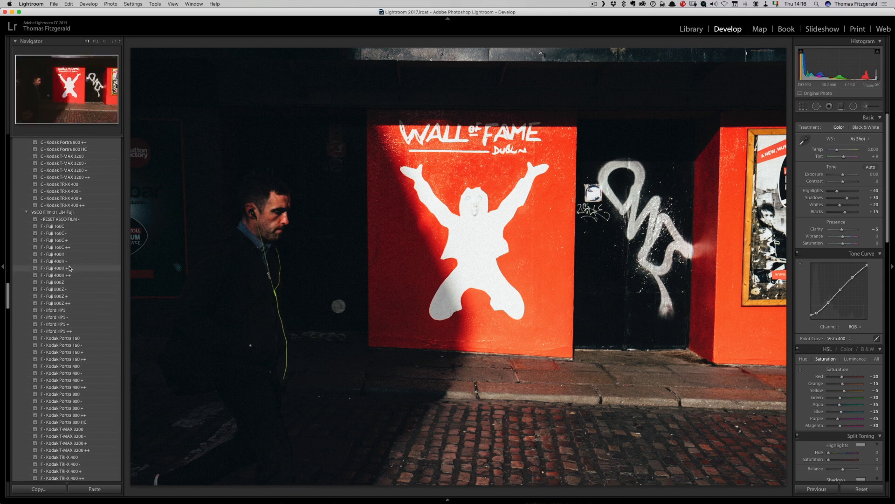
Step: Apply the F - Kodak Portra 160 preset to the walking man photo, with exposure at +0.08 and shadows at +73
left_click(72, 338)
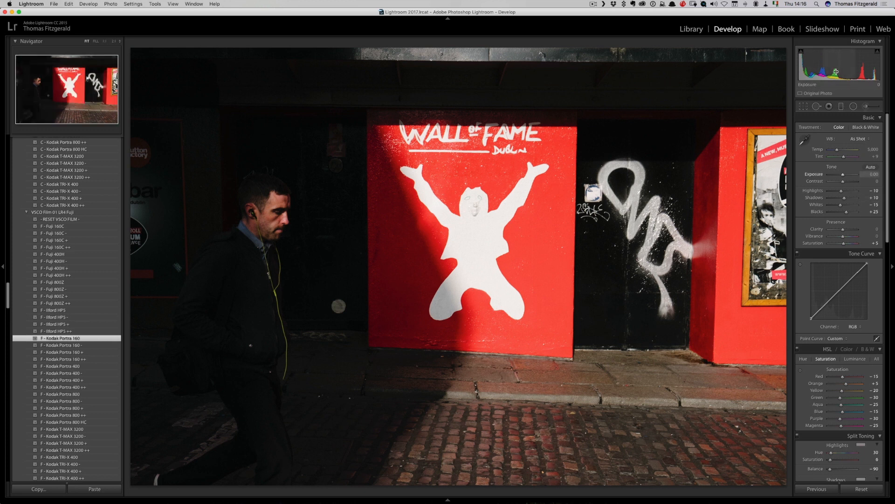
left_click_drag(843, 175, 844, 174)
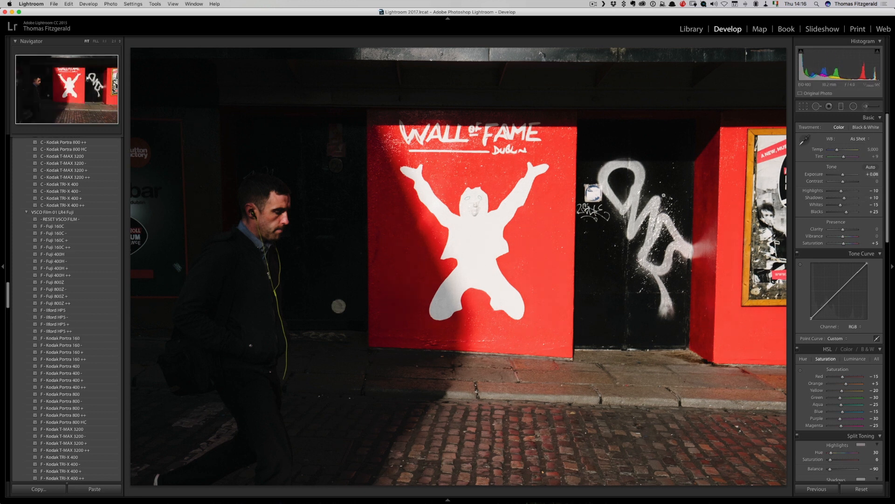
left_click_drag(845, 198, 854, 200)
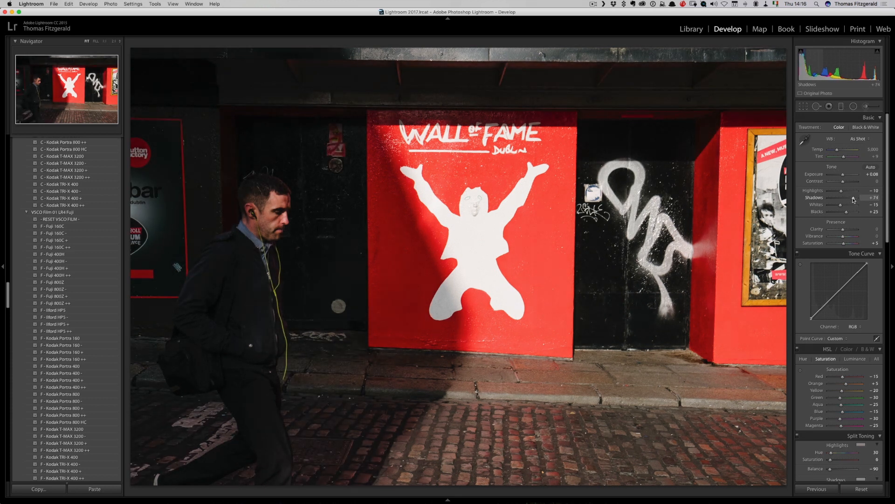
Step: Paint over the walking man's head and upper body with a size 21.0 adjustment brush and raise the brush's shadows
left_click(865, 106)
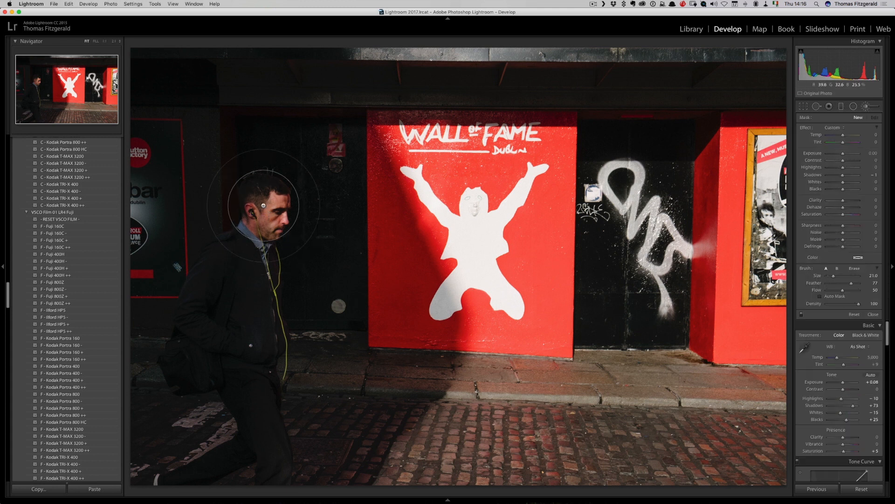
mouse_move(263, 205)
left_mouse_down()
mouse_move(252, 375)
mouse_move(262, 388)
mouse_move(242, 236)
left_mouse_up()
left_click_drag(843, 175, 850, 178)
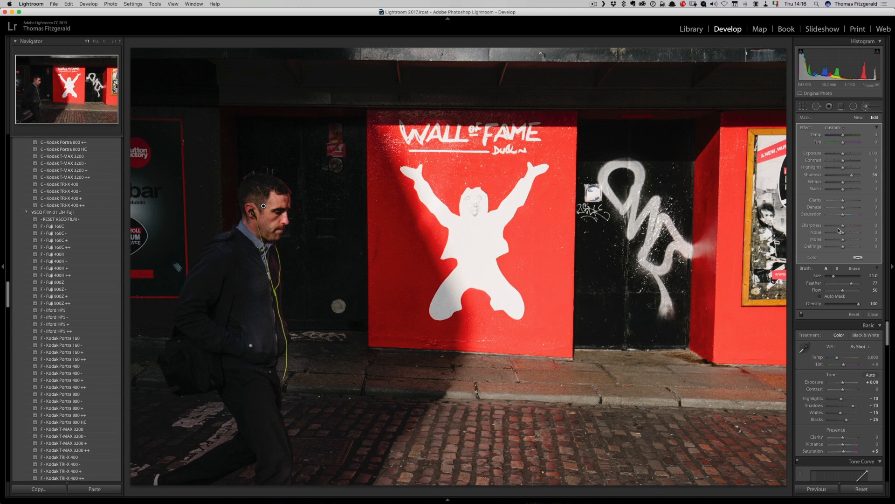
Step: Add a darkening post-crop vignette to the walking man photo and preview it without the side panels
scroll(836, 266, "down", 10)
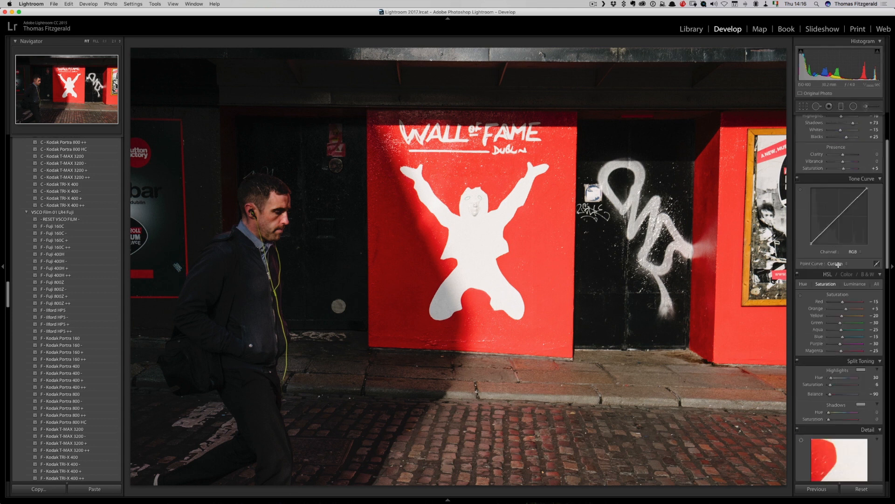
left_click_drag(843, 275, 838, 292)
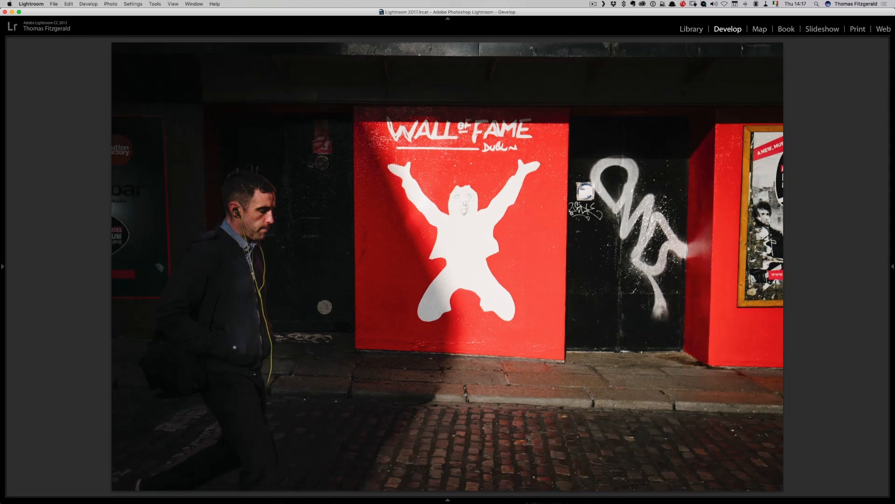
key("Tab")
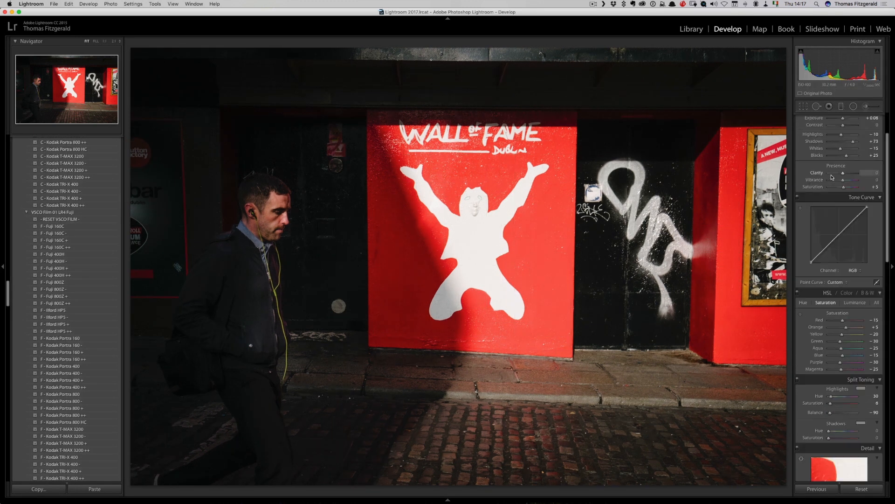
Step: Set the walking man photo's contrast to +8, highlights to -29 and exposure to +0.38
scroll(832, 177, "up", 3)
left_click_drag(847, 182, 846, 182)
left_click_drag(842, 73, 846, 71)
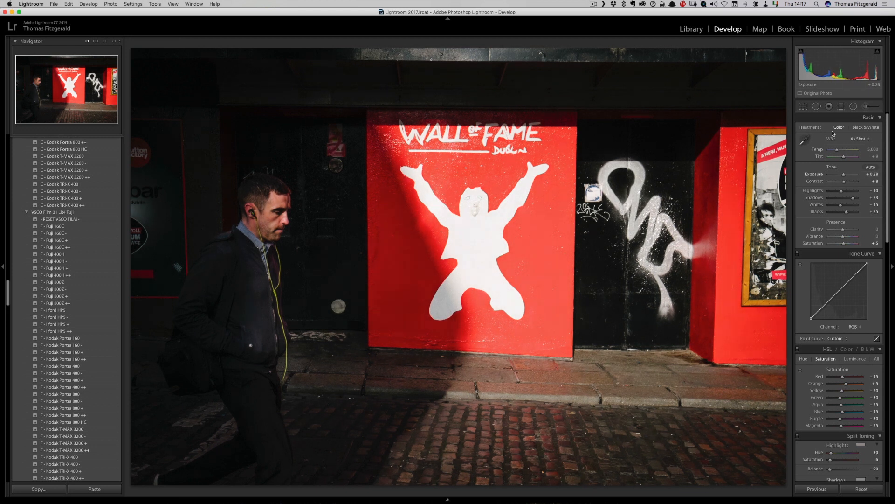
left_click_drag(841, 191, 838, 192)
left_click_drag(835, 69, 836, 68)
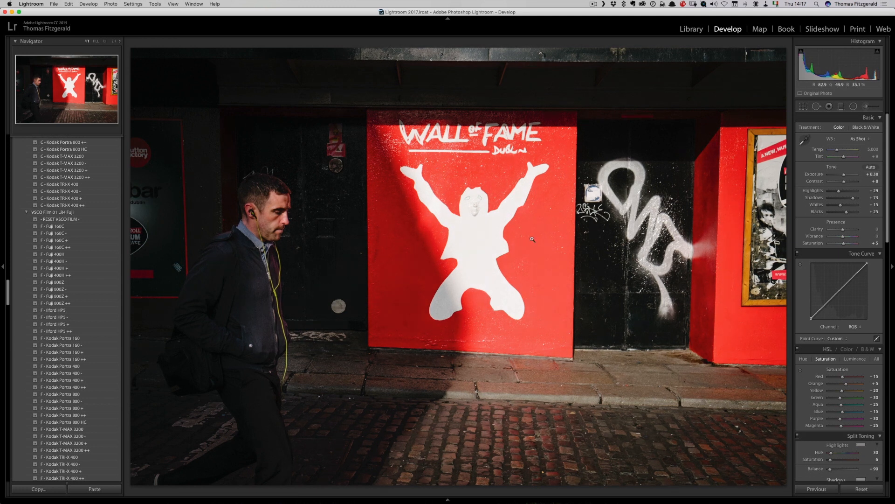
Step: Apply the F - Fuji 160C preset to the barber pole photo, with exposure +0.12, contrast +32, shadows +37 and clarity +23
key("Right")
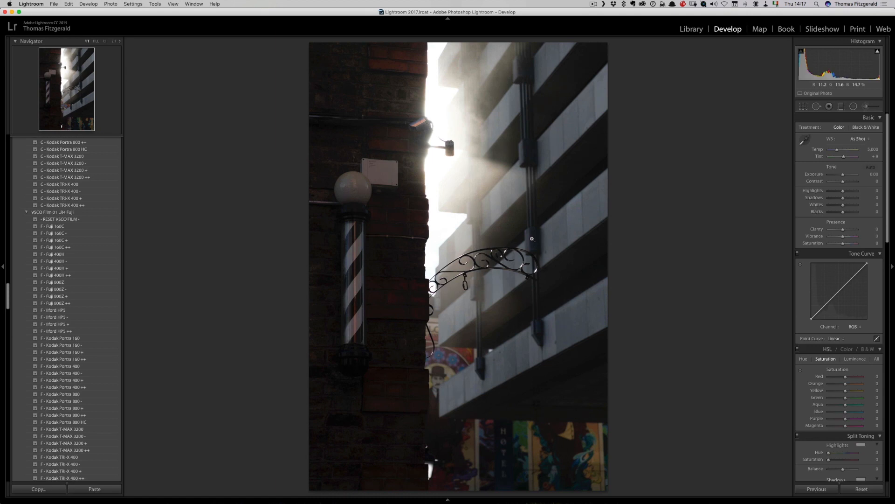
left_click(65, 226)
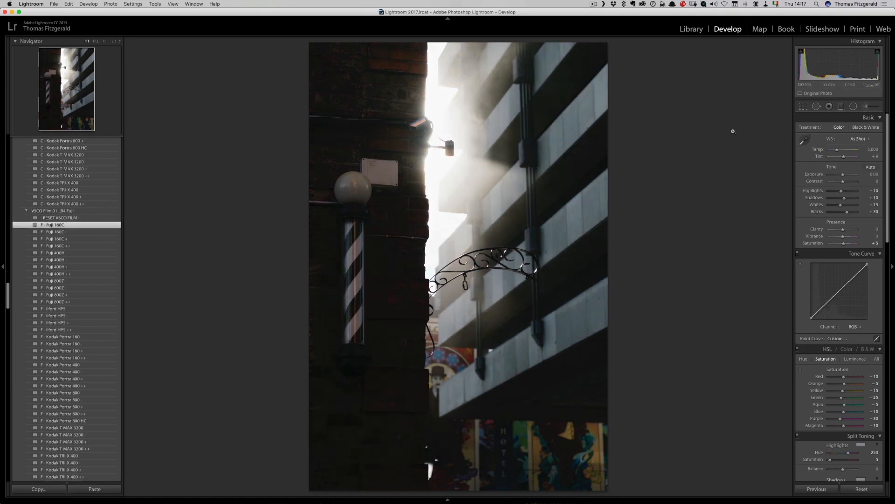
left_click_drag(844, 198, 854, 199)
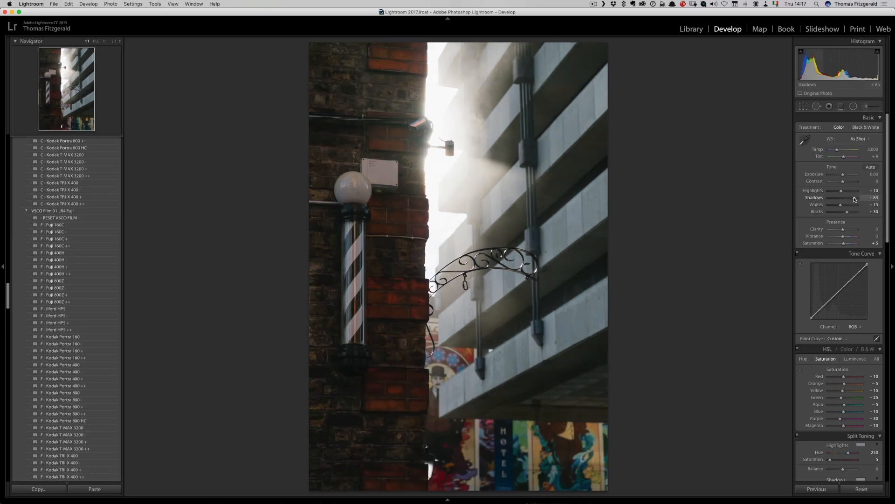
left_click_drag(841, 72, 844, 73)
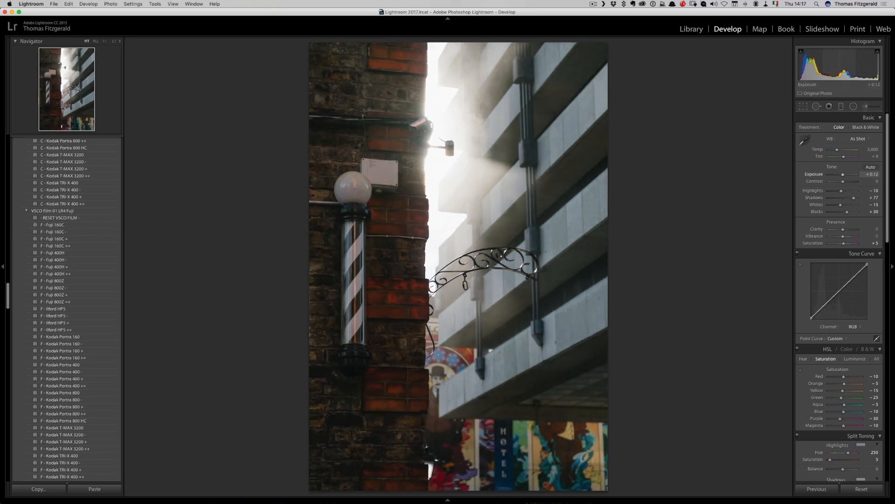
left_click_drag(854, 199, 848, 183)
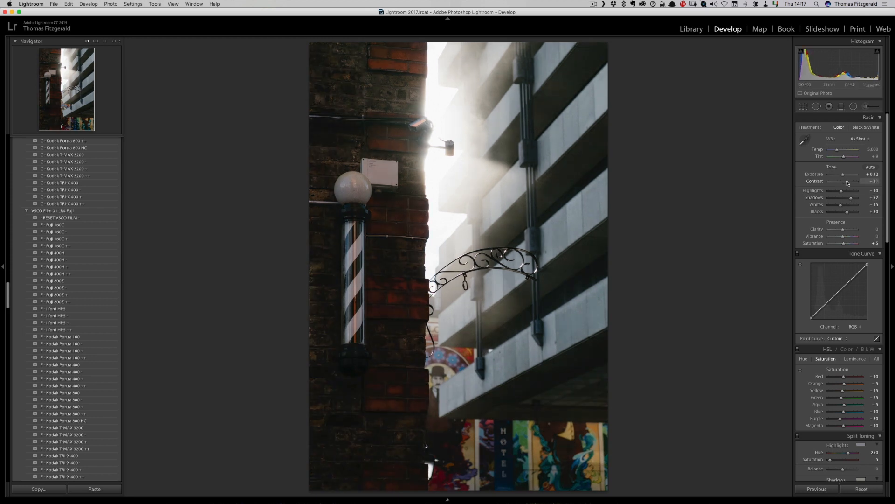
left_click_drag(843, 230, 847, 230)
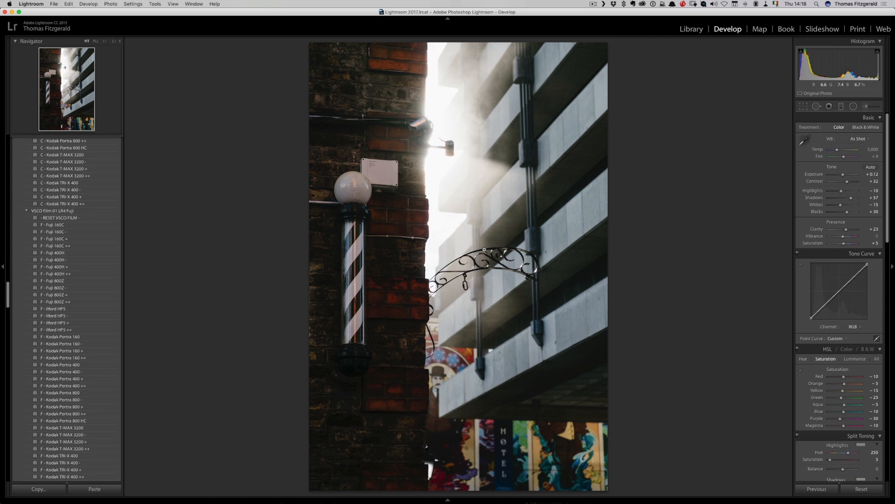
Step: Apply the F - Fuji 160C preset to the photo of the man crossing the wet square and set its exposure to +0.44
key("Right")
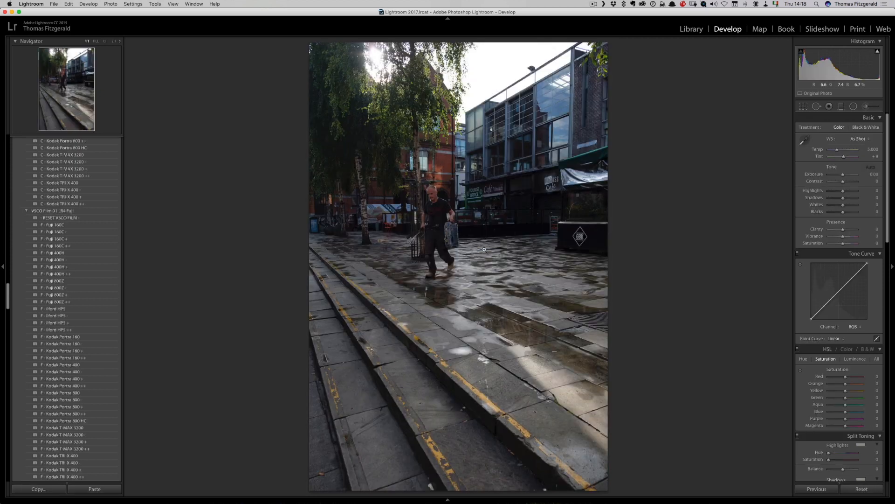
key("Left")
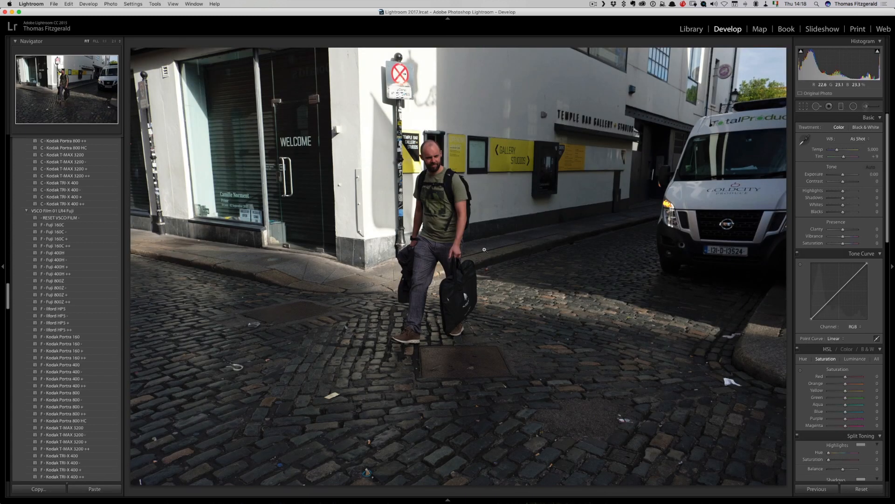
key("Right")
left_click(62, 224)
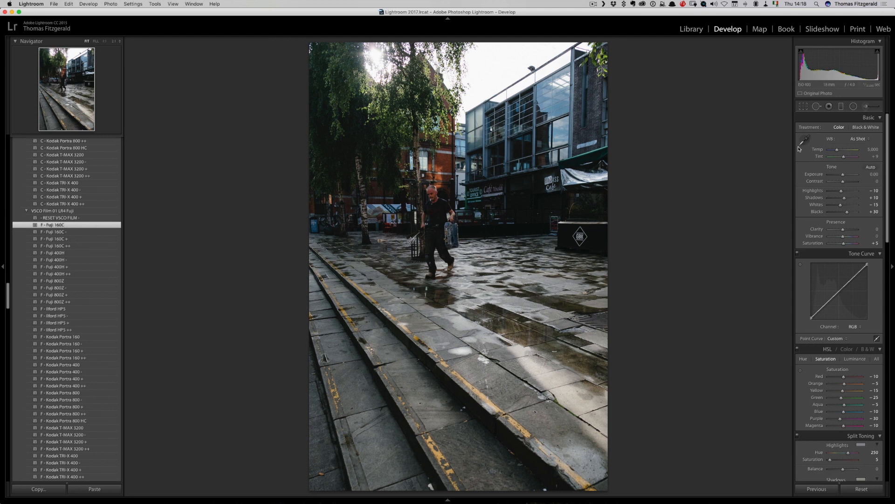
left_click_drag(843, 174, 845, 174)
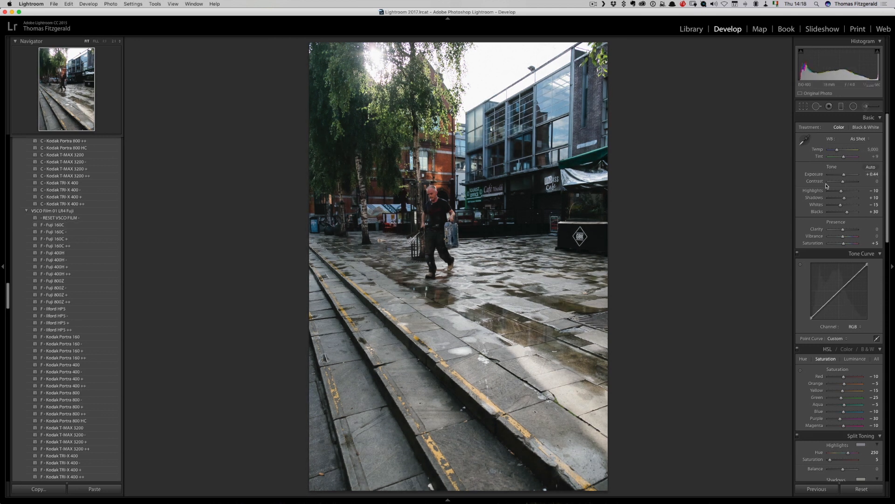
Step: Set the wet square photo's exposure to +0.58, highlights to -40 and clarity to +12
left_click_drag(868, 70, 847, 59)
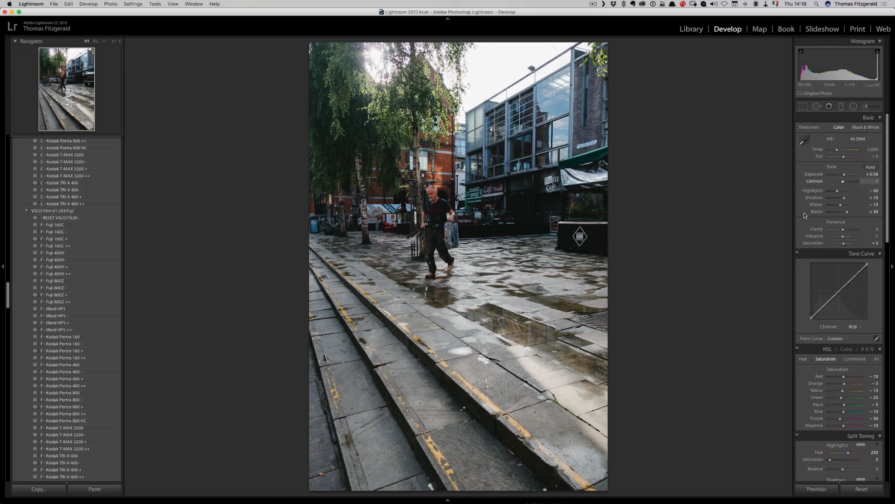
left_click_drag(843, 229, 848, 231)
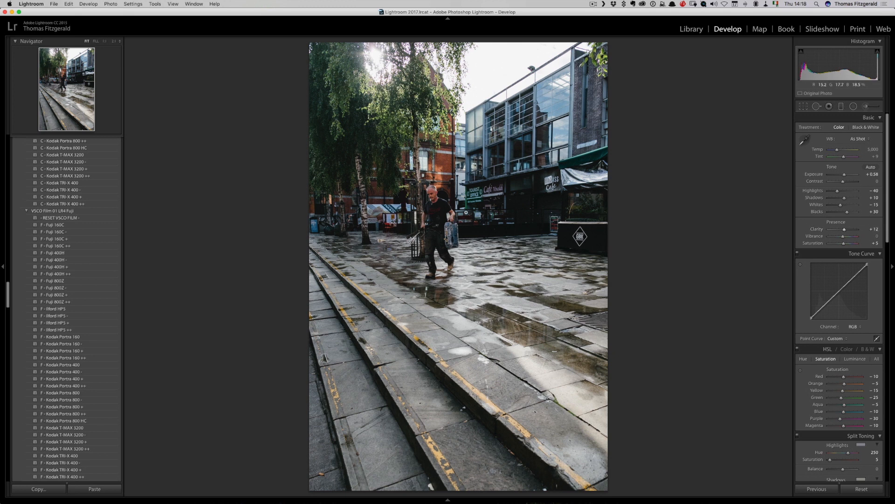
Step: Apply the F - Fuji 160C preset to the photo of the man carrying bags, with exposure +0.10, shadows +34, clarity +15 and a slight dark vignette
key("Right")
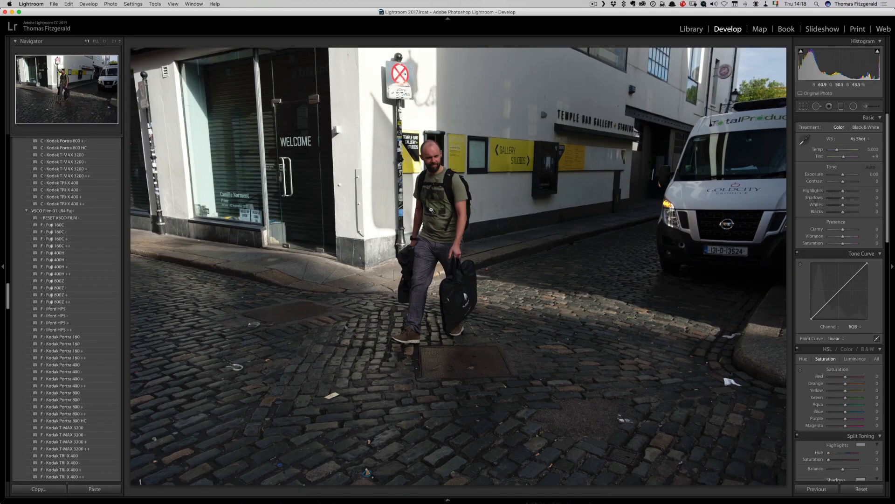
left_click(58, 227)
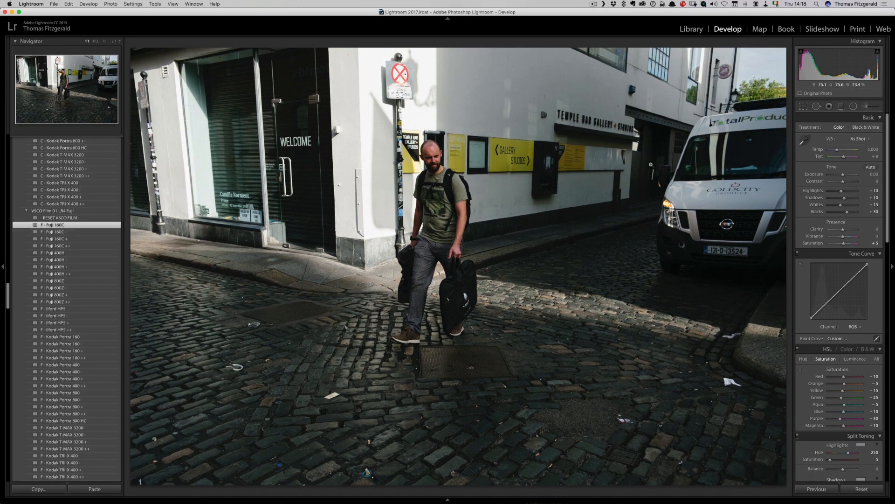
left_click_drag(847, 175, 849, 175)
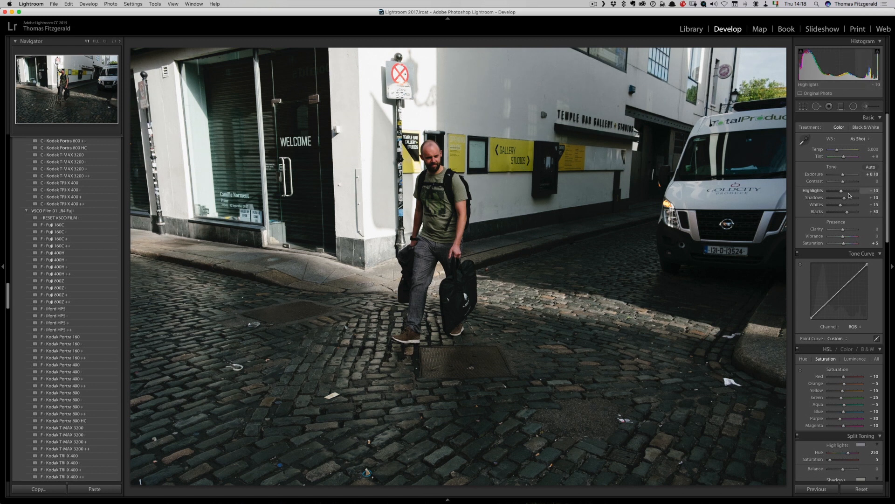
left_click_drag(844, 198, 848, 199)
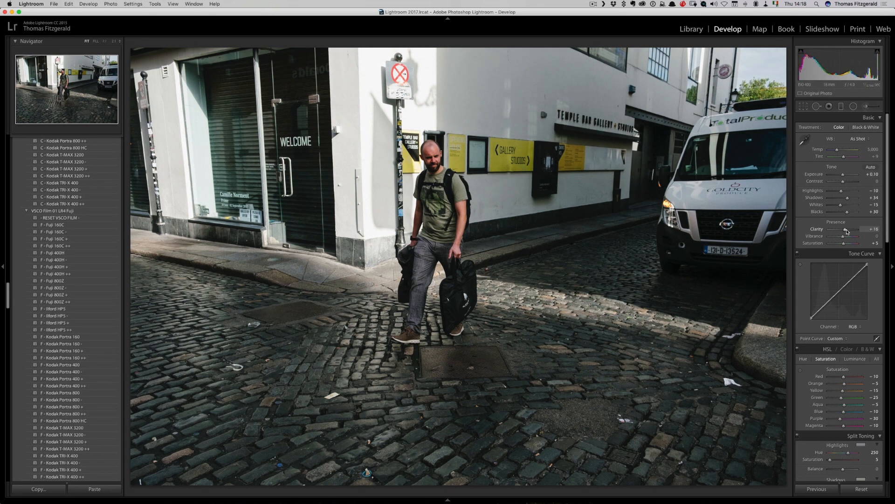
scroll(838, 262, "down", 15)
left_click_drag(843, 275, 840, 275)
Step: Reuse the previous photo's settings on the photo of the woman crossing the cobbles and set its contrast to +28
key("Right")
left_click(817, 489)
scroll(850, 171, "up", 10)
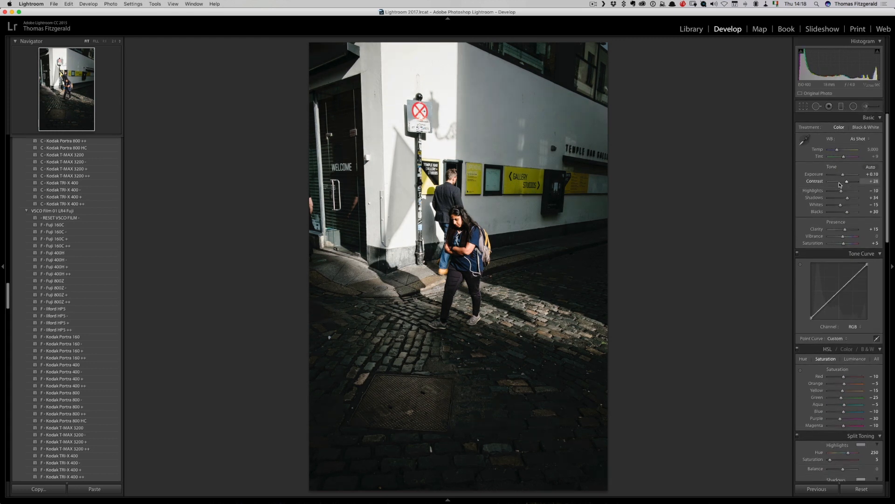
Step: Crop the cobbled street photo tighter around the woman at its original aspect, trimming the dark foreground, and flag it as a pick
left_click(803, 106)
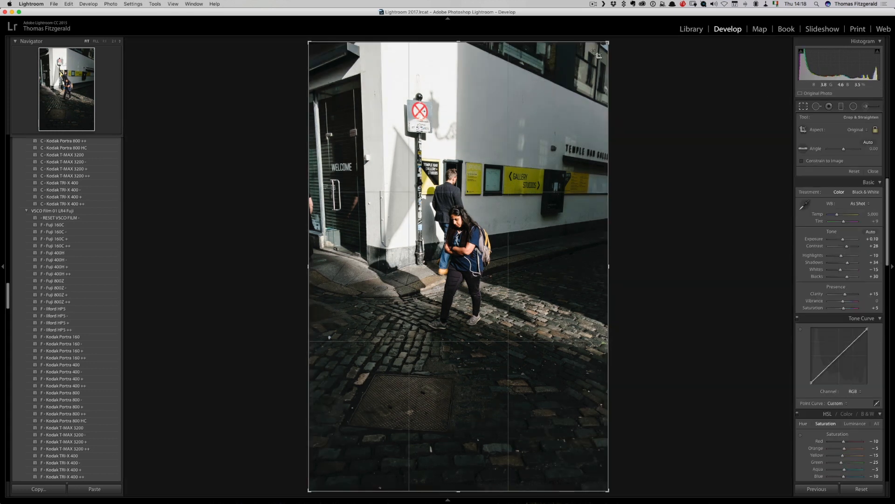
left_click_drag(606, 488, 580, 456)
left_click_drag(506, 328, 504, 368)
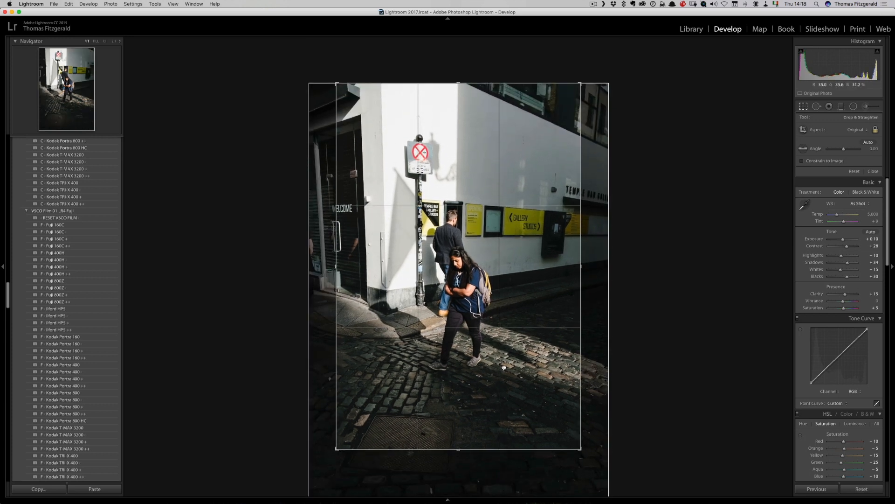
key("Return")
key("p")
Step: Apply the F - Kodak Portra 160 preset to the photo of two men leaving the bridge, with exposure +0.06 and contrast +21, and flag it as a pick
key("Right")
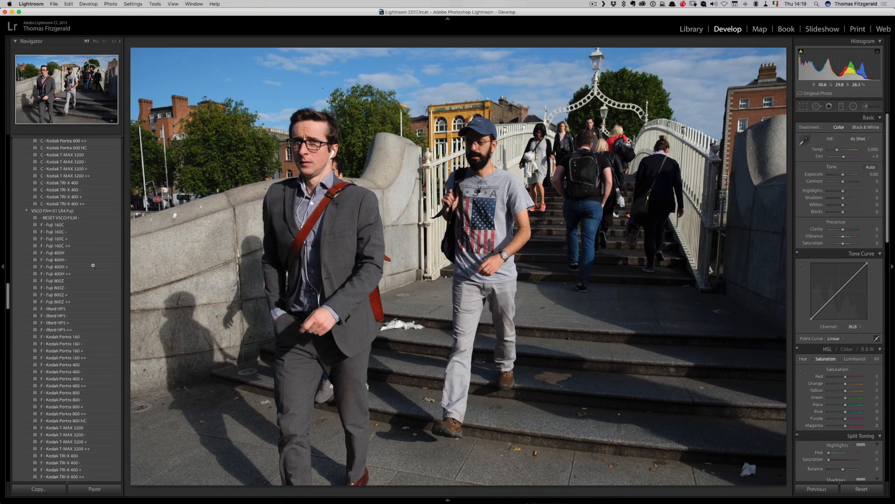
left_click(66, 336)
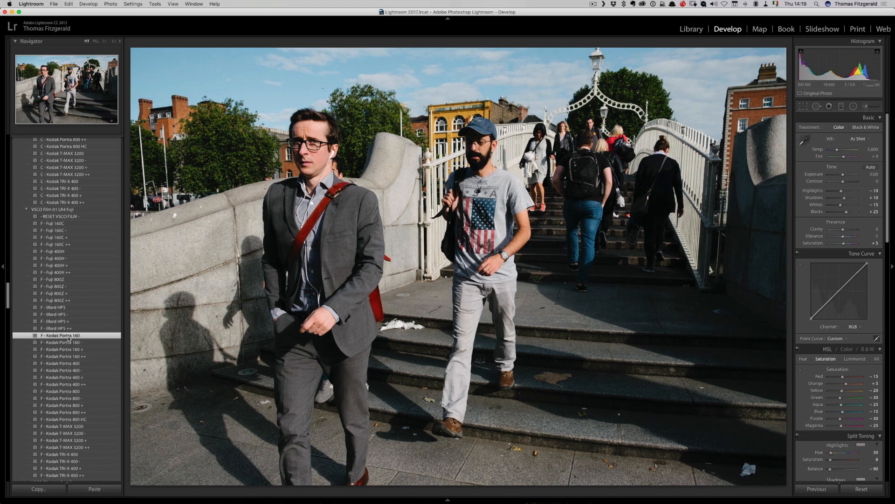
left_click_drag(843, 175, 847, 182)
key("p")
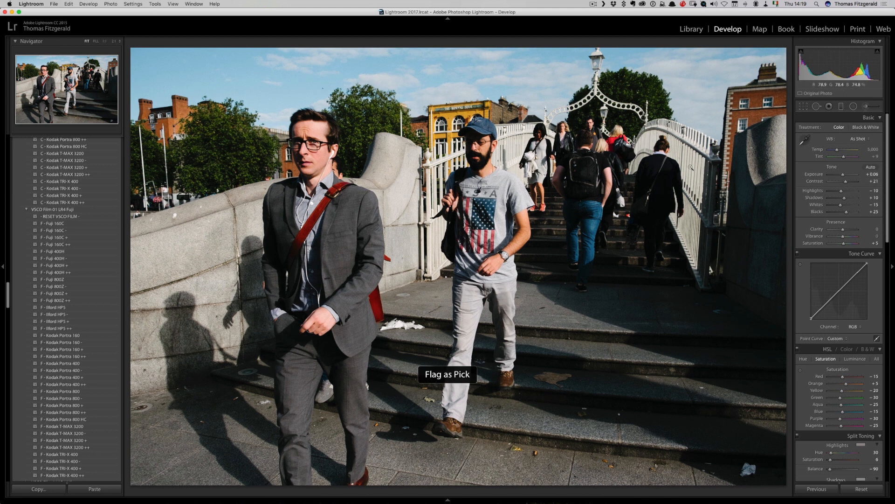
Step: Reuse the previous photo's settings on the photo of the woman in the striped dress and fine-tune its exposure
key("Right")
left_click(817, 488)
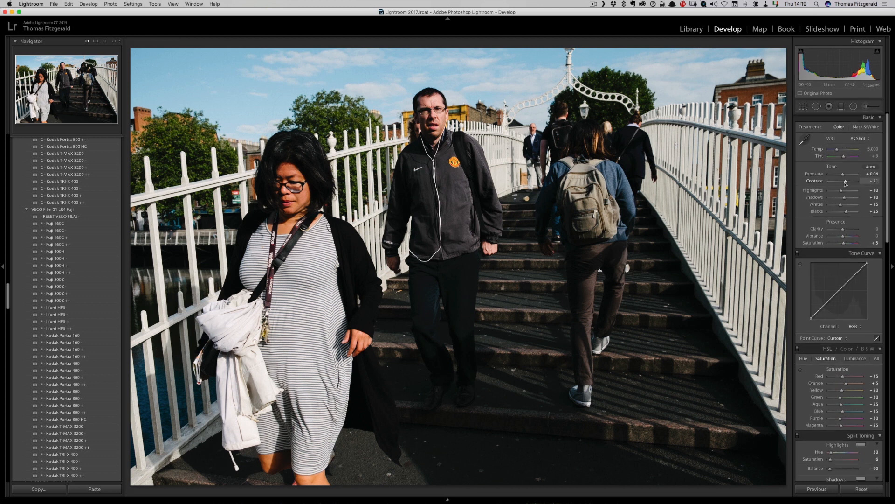
left_click_drag(844, 174, 844, 174)
Step: Reuse the previous settings on the navy blazer and hoodie bridge photos, at exposures +0.76 and +0.52, and flag the blazer photo as a pick
key("Right")
left_click(812, 491)
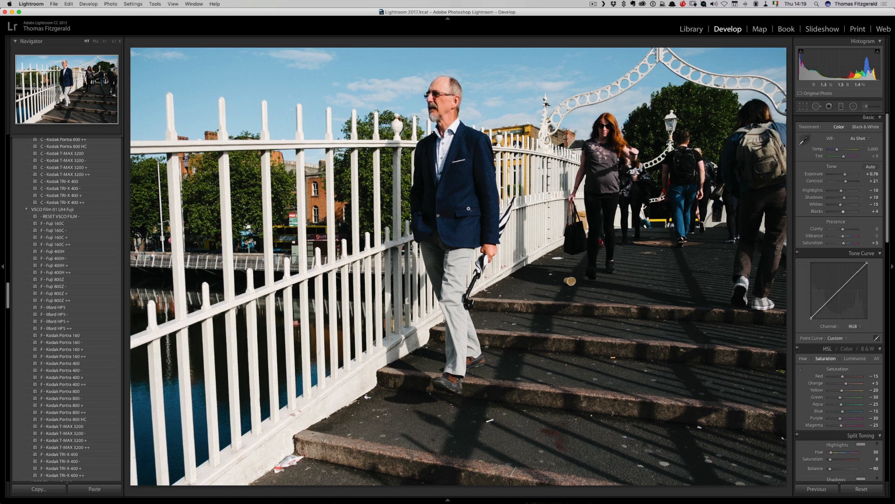
key("Right")
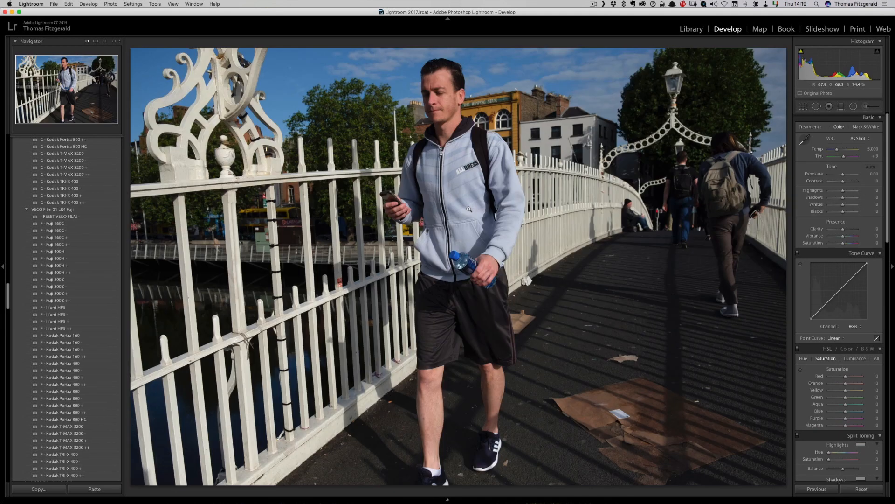
key("Left")
key("p")
key("Right")
left_click(811, 489)
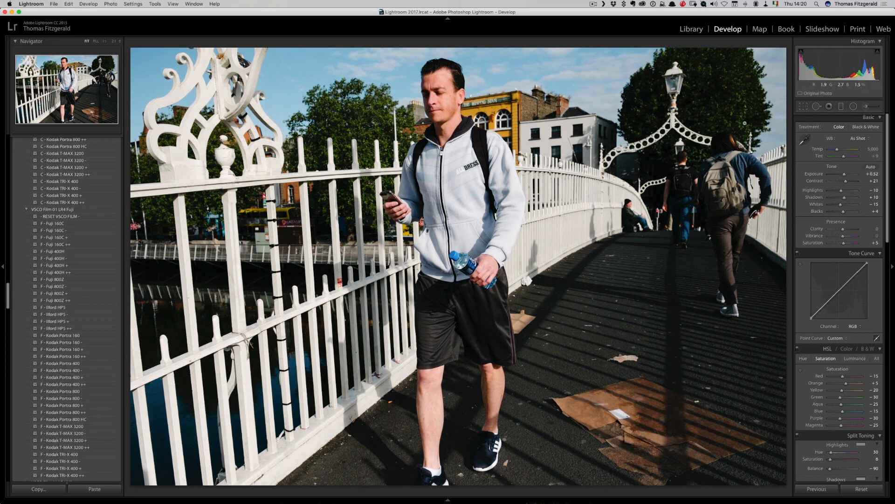
Step: Apply the F - Fuji 160C preset to the blue river photo and straighten its horizon with a crop angle of about -0.92
key("Right")
left_click(52, 223)
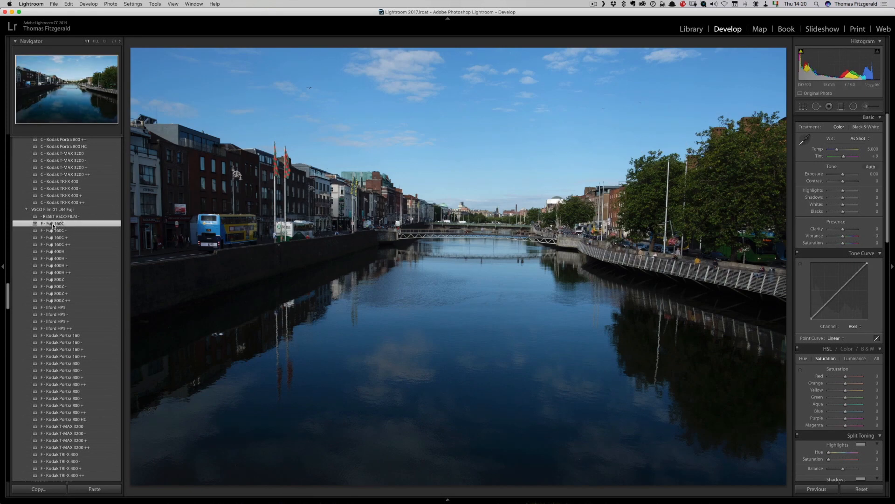
left_click(802, 106)
left_click_drag(787, 38, 783, 33)
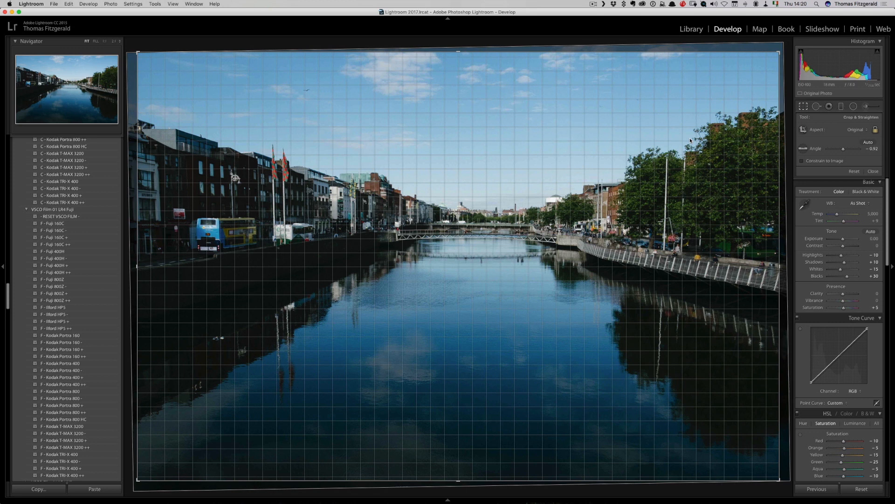
key("Return")
Step: Raise the exposure, shadows and clarity of the blue river photo
left_click_drag(843, 174, 847, 197)
left_click_drag(843, 229, 847, 231)
Step: Apply the F - Kodak Portra 160 preset to the padlock photo, flagged as a pick, and to the cloudy river photo, with its highlights lowered
key("Right")
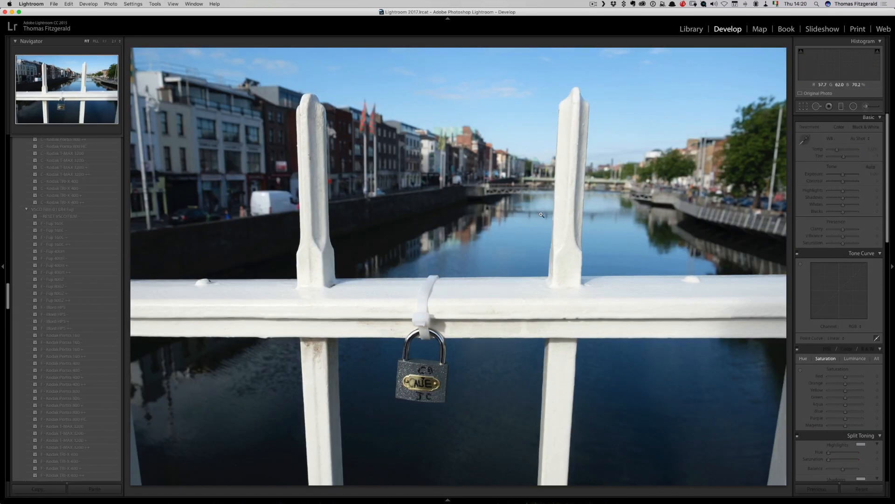
key("p")
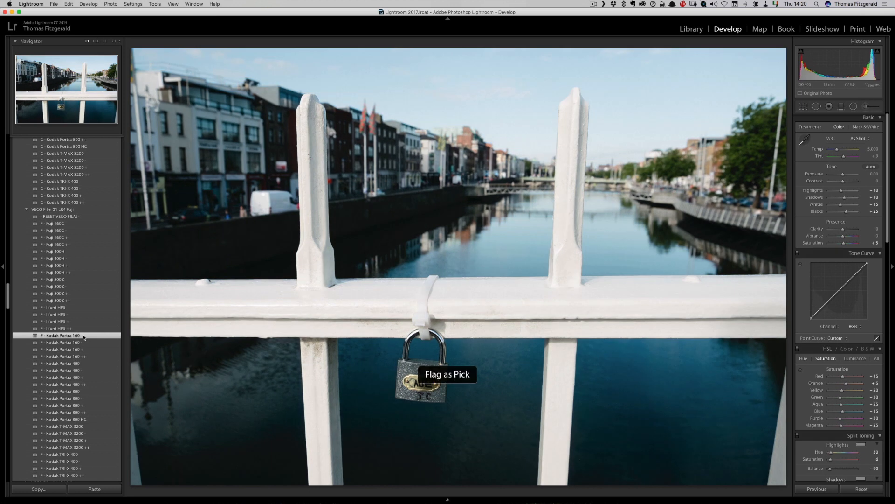
key("Right")
scroll(84, 337, "down", 1)
left_click(70, 329)
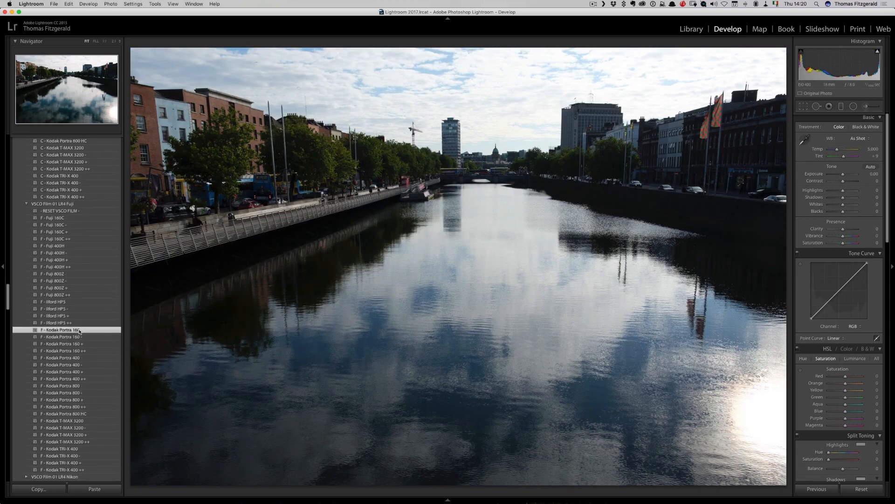
left_click_drag(840, 190, 830, 192)
Step: Apply the F - Kodak Portra 160 preset to the bridge lamp photo with the woman in pink and flag it as a pick
key("Right")
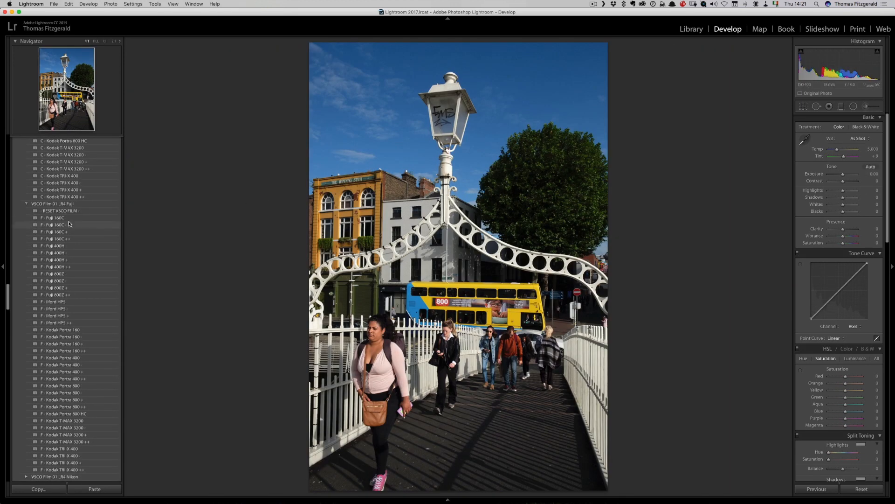
left_click(73, 330)
key("p")
Step: Apply the F - Kodak Portra 160 preset to the photo of the couple under the bridge lamp and flag it as a pick
key("Right")
left_click(815, 490)
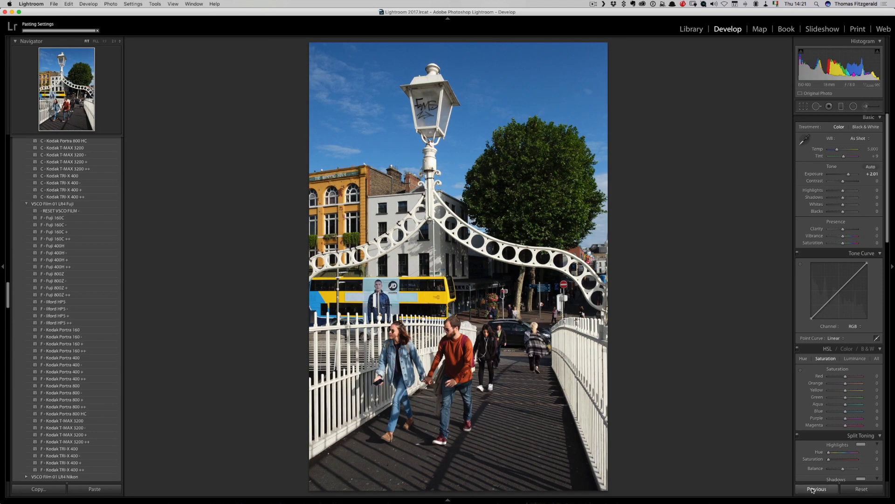
key("super+z")
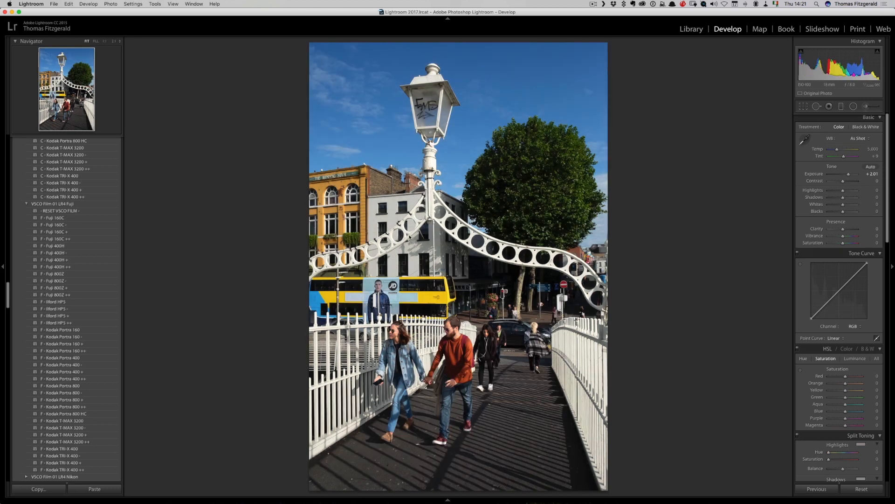
key("p")
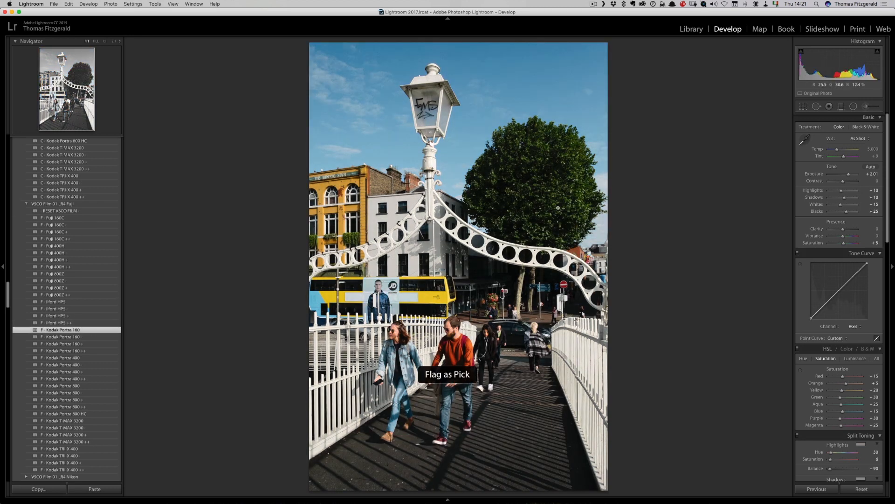
Step: Apply the F - Kodak Portra 160 preset to the first two photos of the bronze women on the bench
key("Right")
left_click(84, 330)
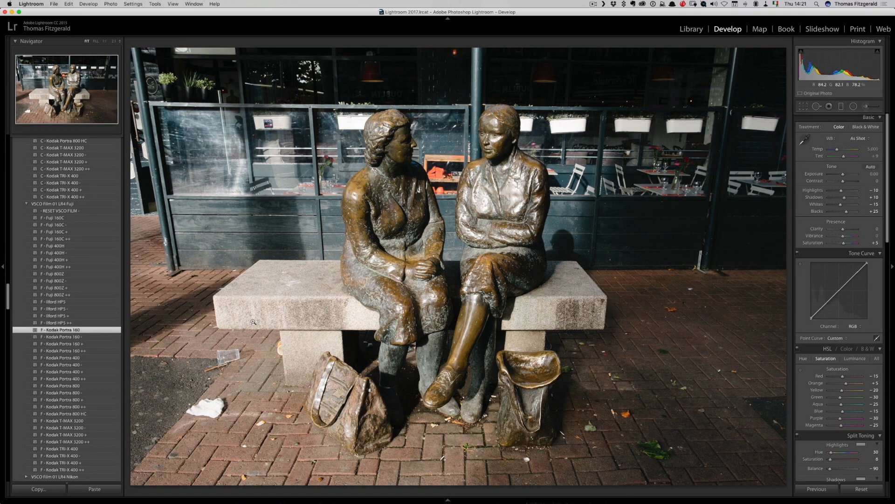
key("Right")
left_click(76, 331)
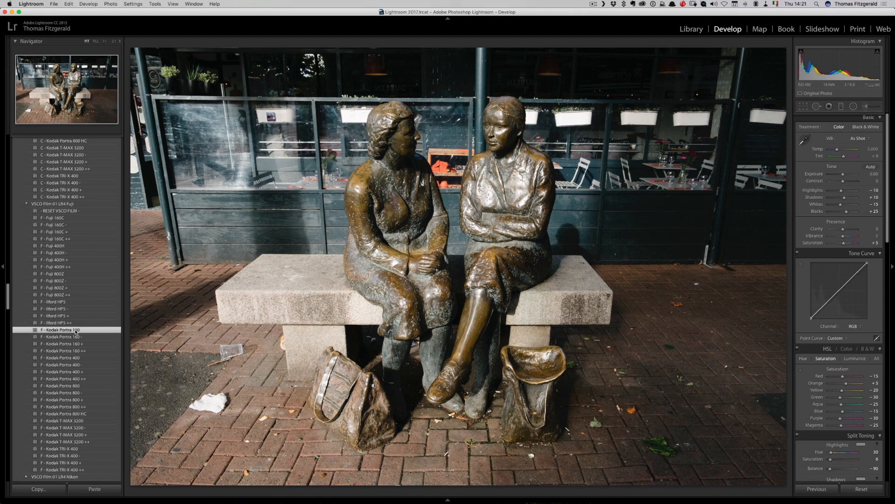
Step: Apply the F - Kodak Portra 160 preset to the third bench statue photo, with clarity +27 and a slight dark vignette, and flag it as a pick
key("Right")
left_click(76, 331)
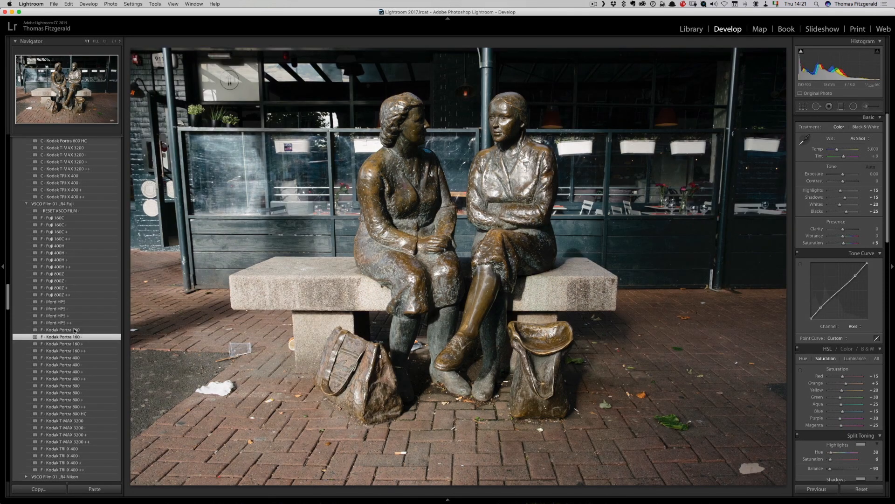
key("p")
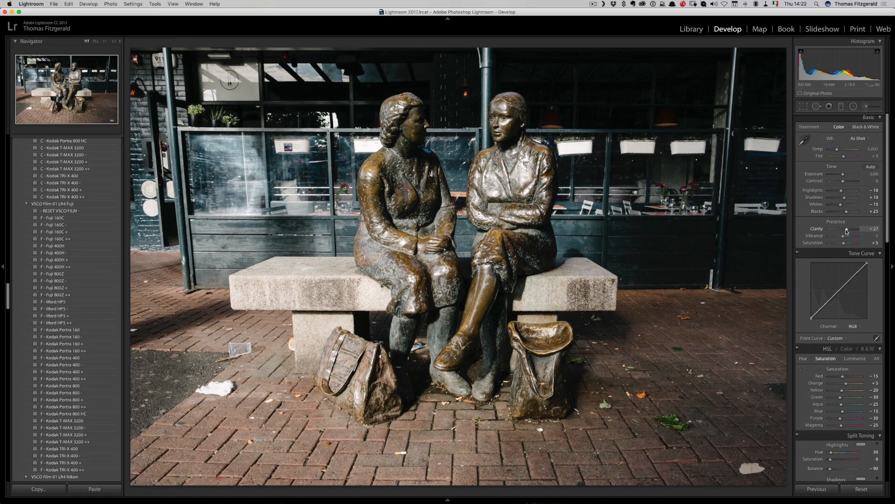
scroll(831, 235, "down", 6)
scroll(831, 235, "down", 5)
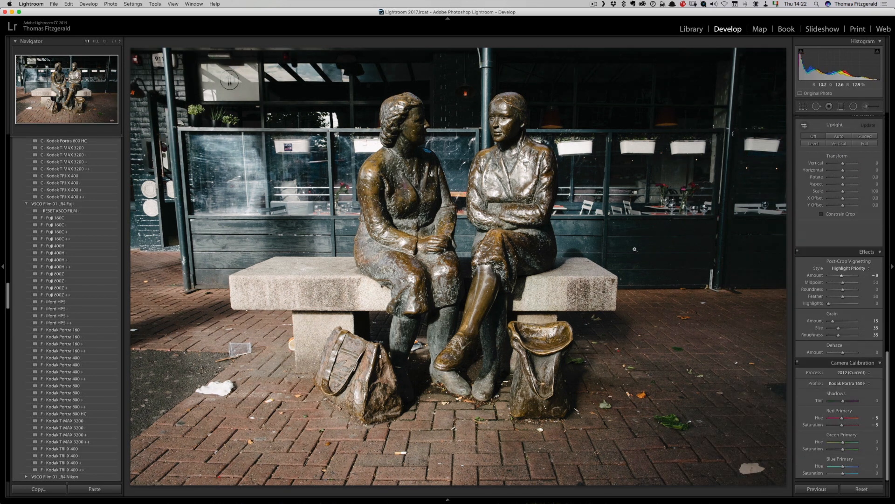
Step: Apply the F - Kodak Portra 160 preset to the photo of the cyclist passing The Lotts pub
key("Right")
key("Right")
key("Left")
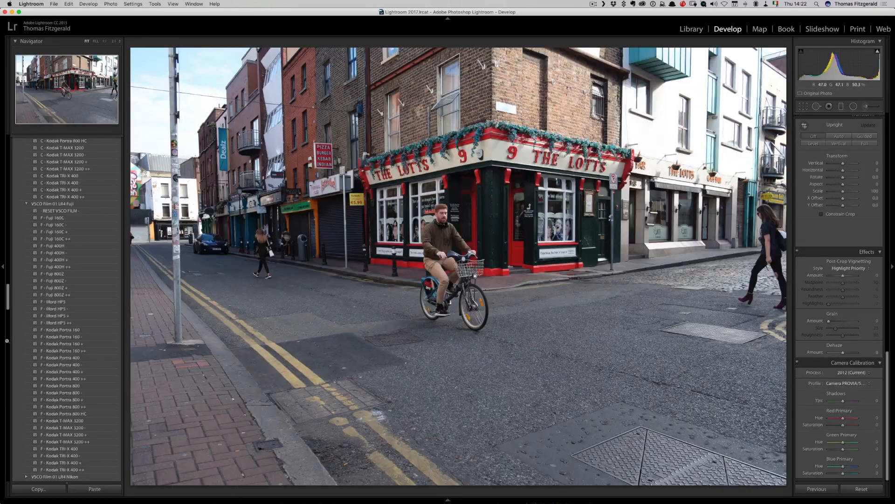
left_click(76, 330)
left_click(76, 331)
scroll(78, 329, "down", 1)
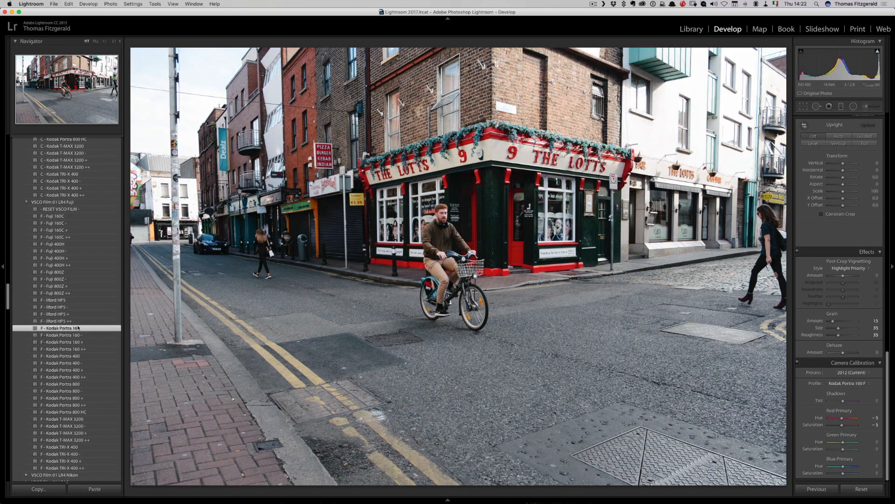
Step: Crop the cyclist photo tighter around the rider and the corner pub at its original aspect, with a 0.39 straightening angle
left_click(809, 107)
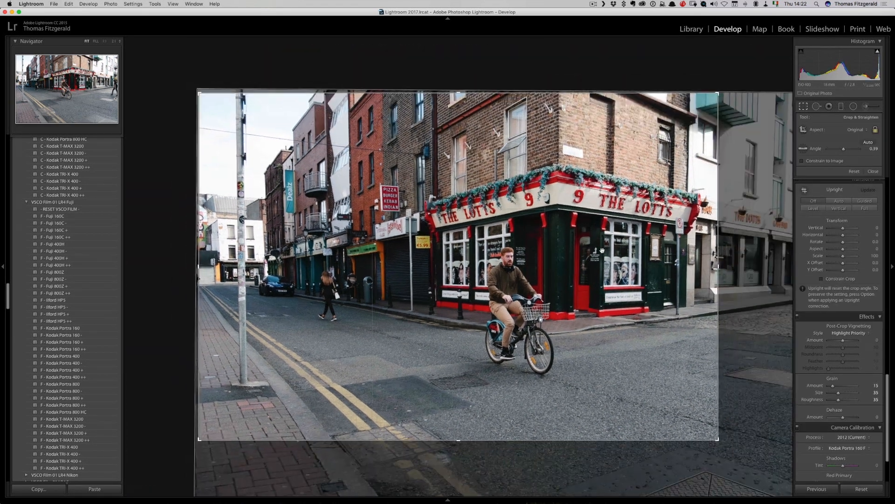
left_click_drag(602, 250, 470, 256)
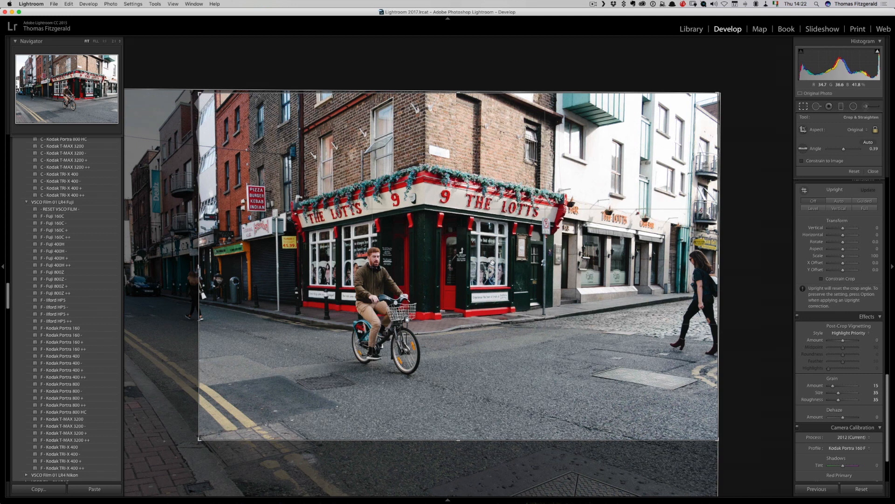
key("Return")
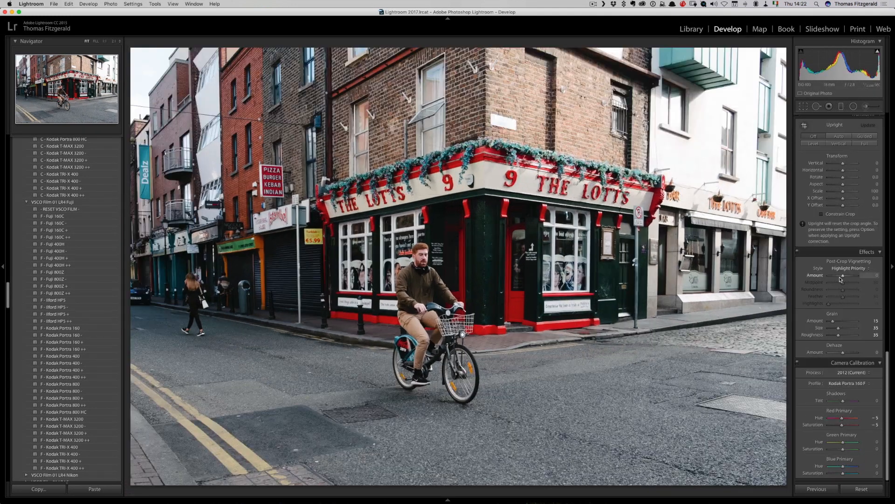
Step: Give the cyclist photo a slight dark vignette of -12, set highlights to -27, and flag it as a pick
left_click(840, 277)
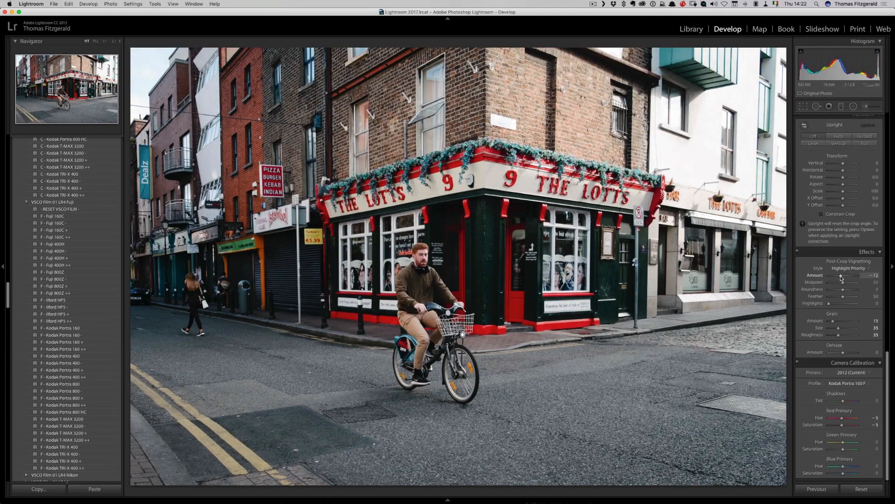
scroll(834, 215, "up", 15)
left_click_drag(842, 192, 833, 195)
key("p")
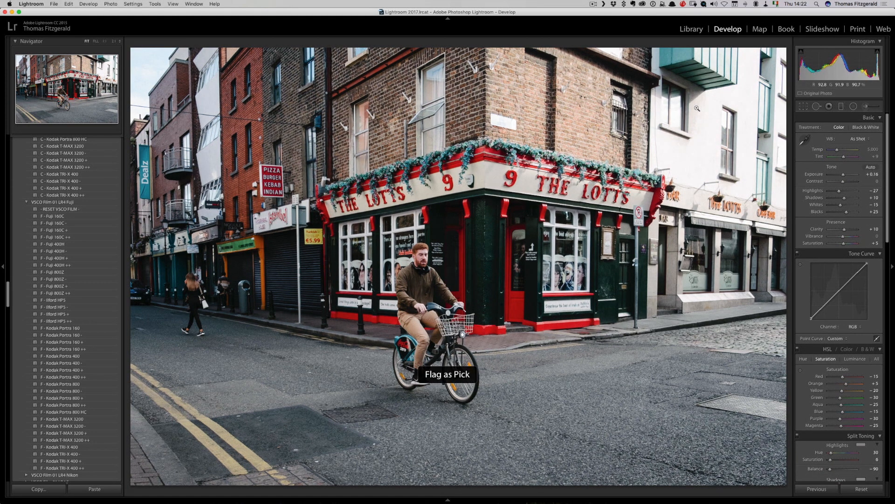
Step: Move on past the remaining pub photos to the tighter shot of the black MOMENTVM mural and flag it as a pick
key("Right")
key("Right")
key("Left")
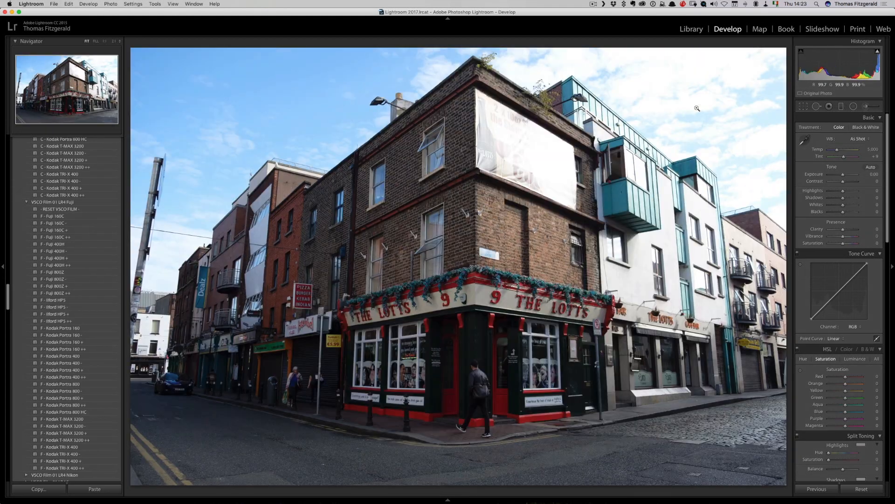
key("Right")
key("Right")
key("Right")
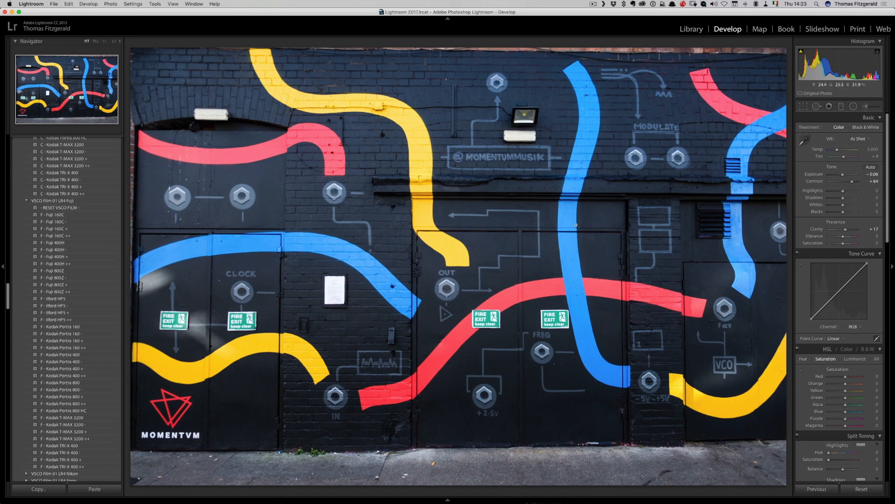
key("Right")
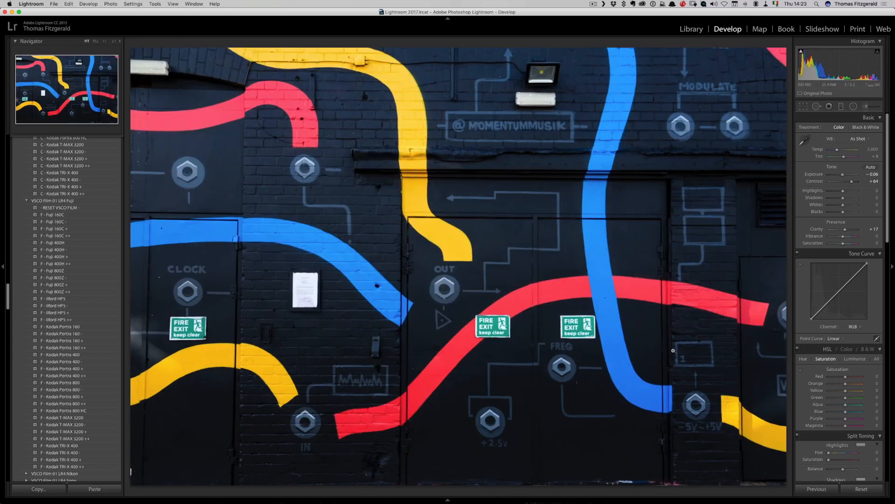
key("p")
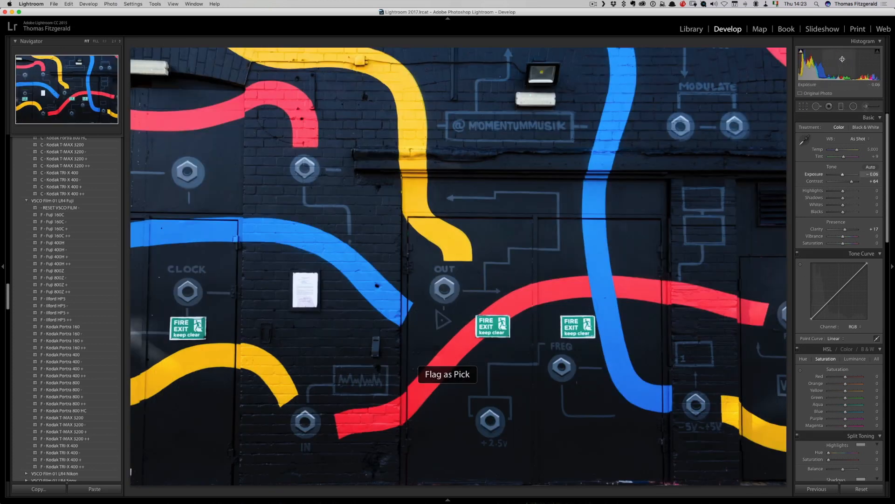
Step: Try the F - Kodak Portra 400 preset on the MOMENTVM mural photo and undo it
left_click(64, 356)
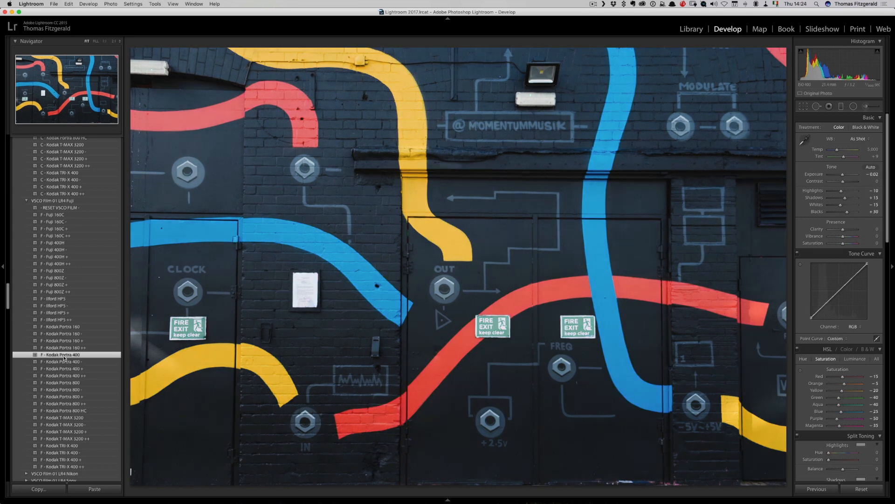
key("super+z")
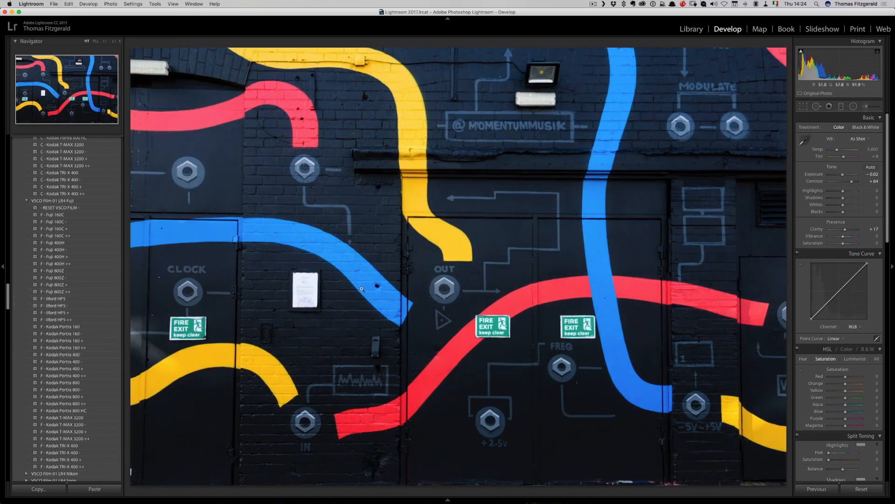
Step: Apply the F - Kodak Portra 160 preset to the photo of the yellow and green posters beside the fence and flag it as a pick
key("Right")
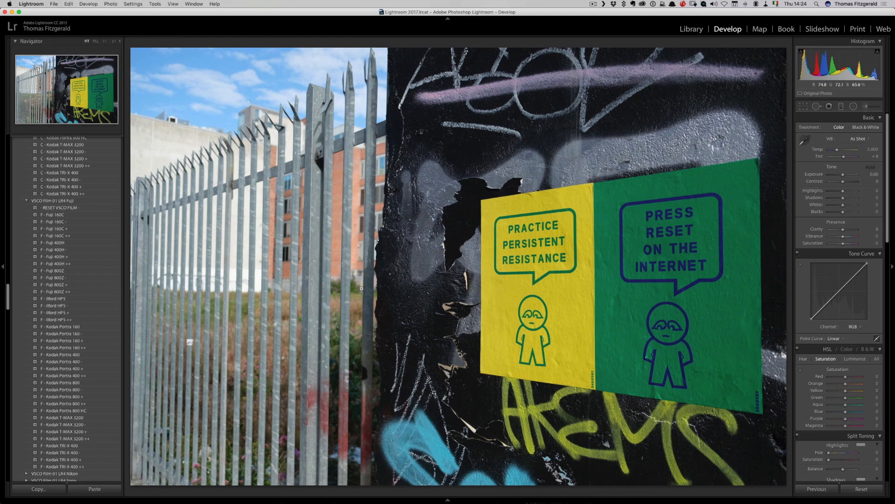
left_click(57, 328)
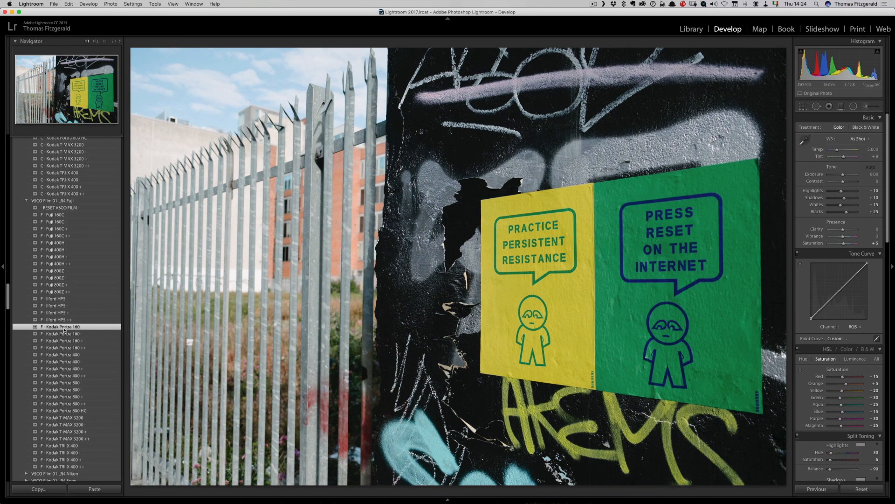
key("p")
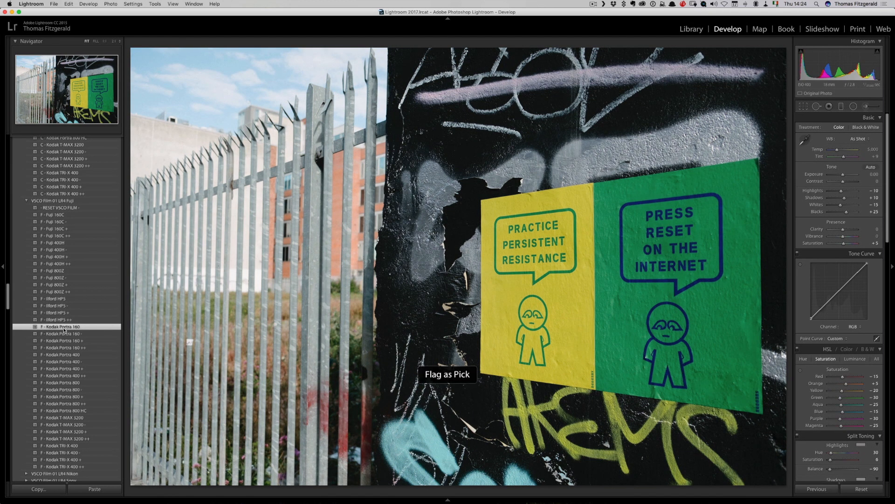
Step: Apply the F - Kodak Portra 160 preset to the metal fence photo, with exposure -0.72, contrast +36, clarity +18 and vibrance +7
key("Right")
left_click(63, 328)
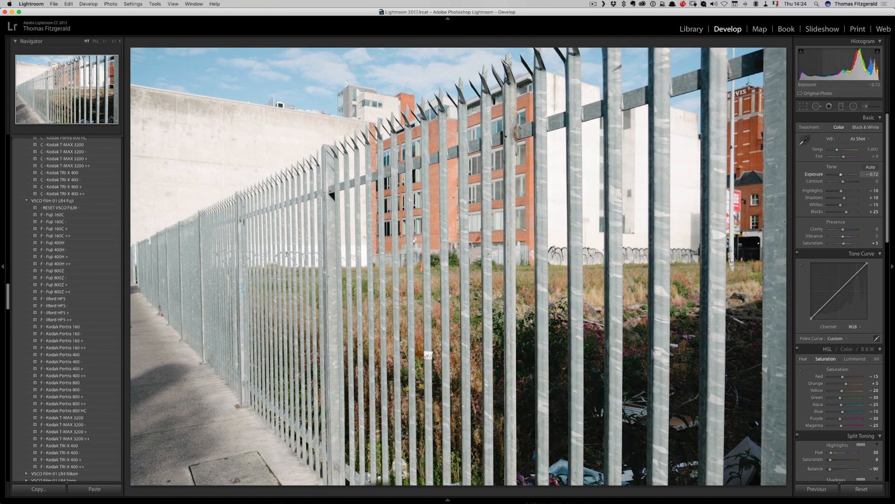
left_click_drag(843, 181, 848, 181)
left_click_drag(843, 229, 849, 236)
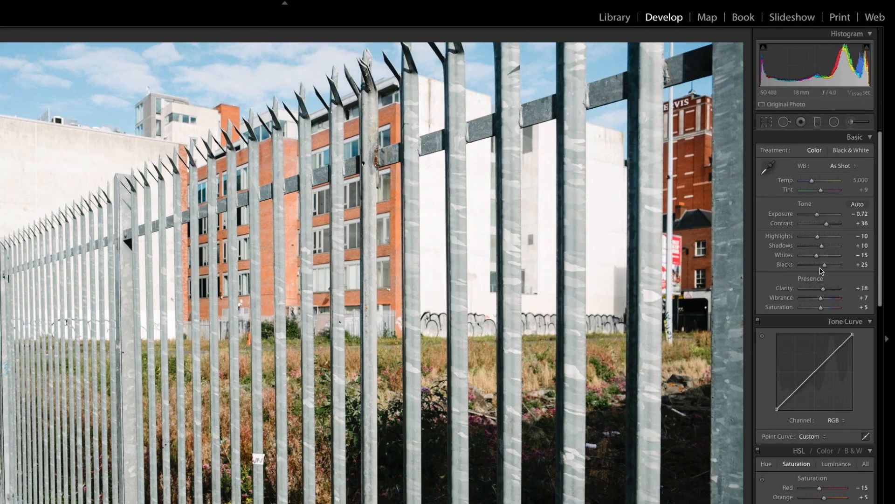
left_click(819, 266)
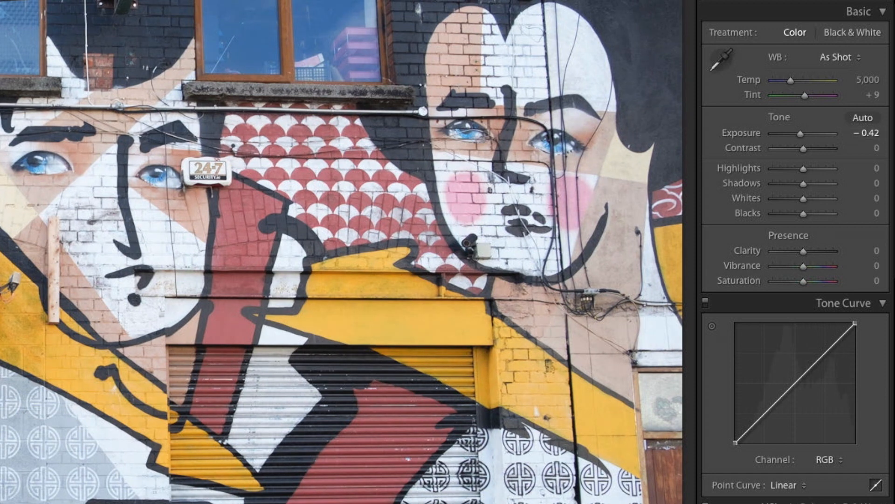
Step: Apply the F - Kodak Portra 160 preset to the wide geisha mural photo, set exposure to -0.82, raise clarity and lower highlights
left_click(60, 326)
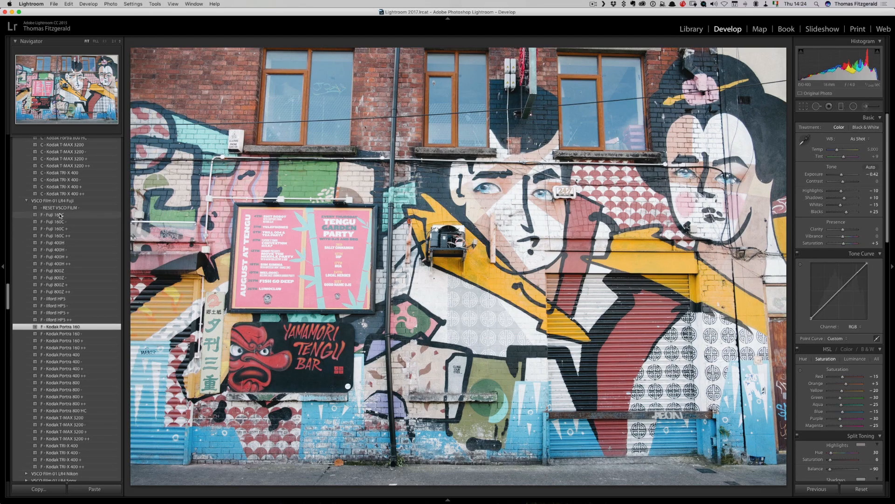
left_click_drag(842, 175, 788, 197)
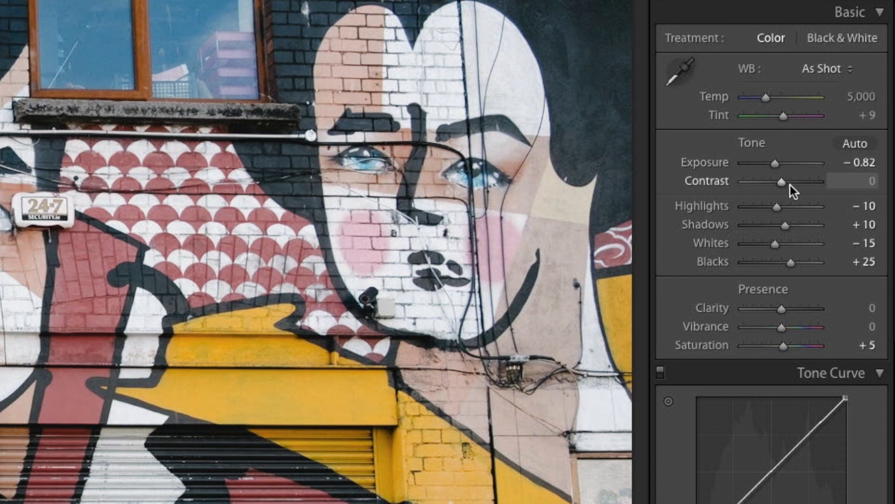
left_click_drag(788, 312, 792, 309)
left_click_drag(777, 206, 754, 206)
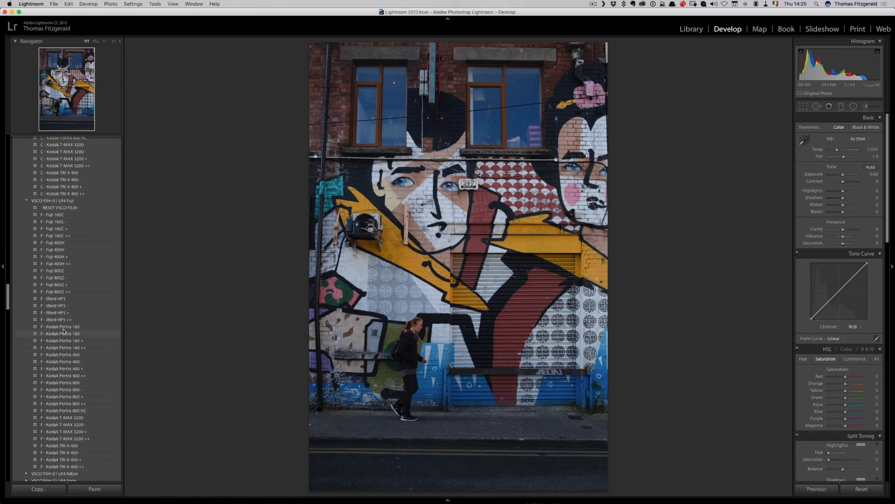
Step: Apply the F - Kodak Portra 160 preset to the first vertical photo of the woman passing the mural, with exposure +0.36
left_click(64, 331)
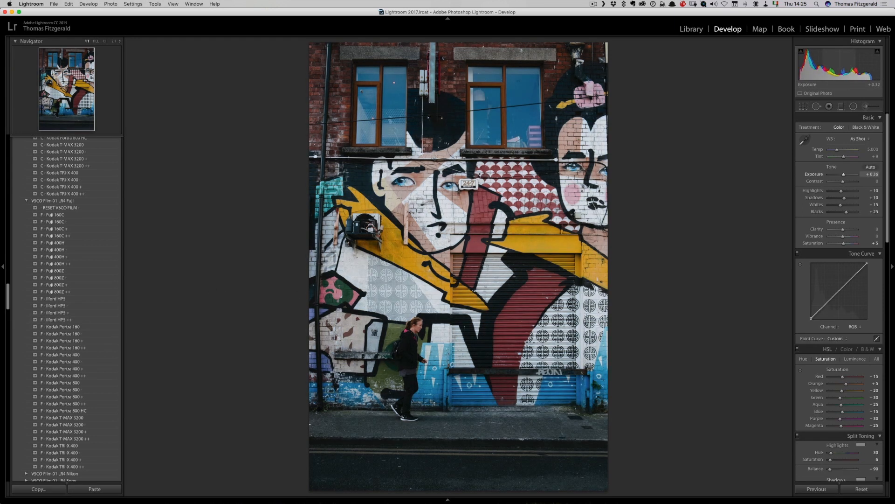
key("5")
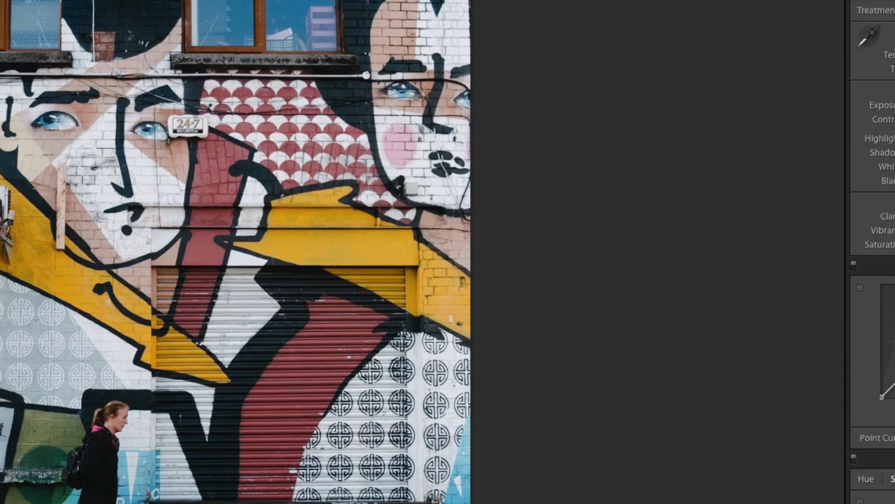
Step: Enable lens profile corrections on the next vertical photo of the woman walking past the mural and try an Upright correction
scroll(872, 252, "down", 10)
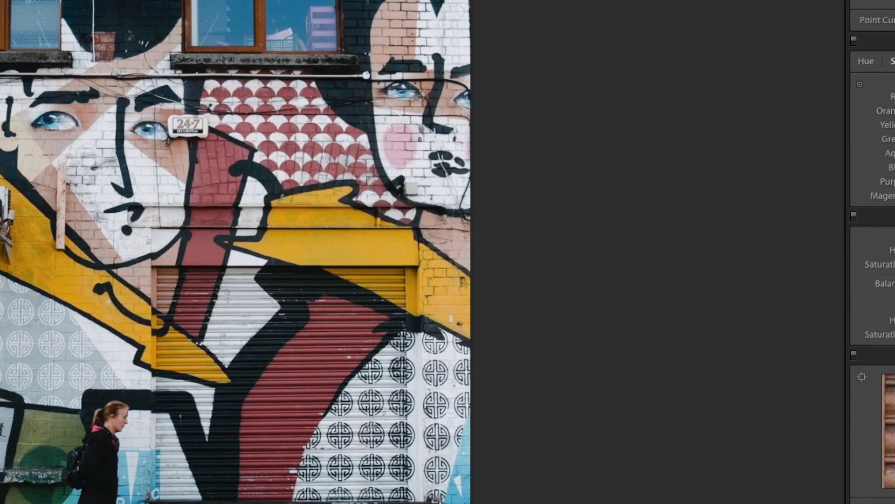
left_click(827, 149)
left_click(823, 166)
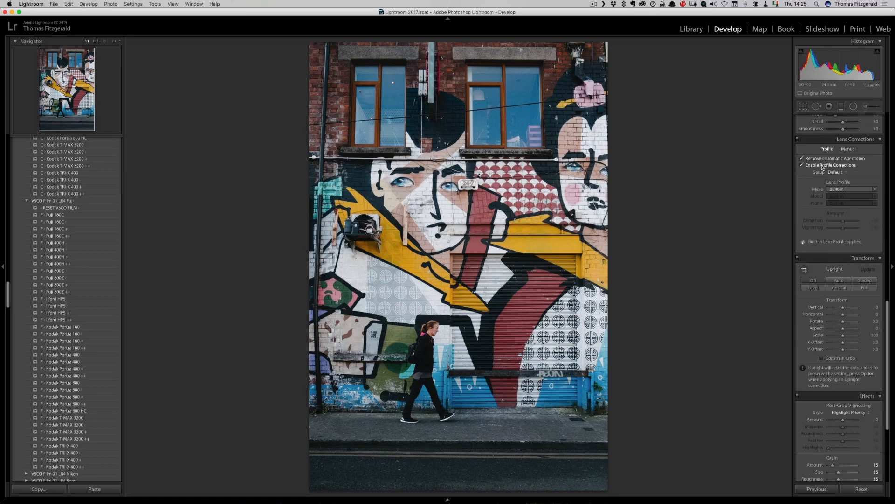
left_click(836, 189)
left_click(845, 283)
left_click(843, 166)
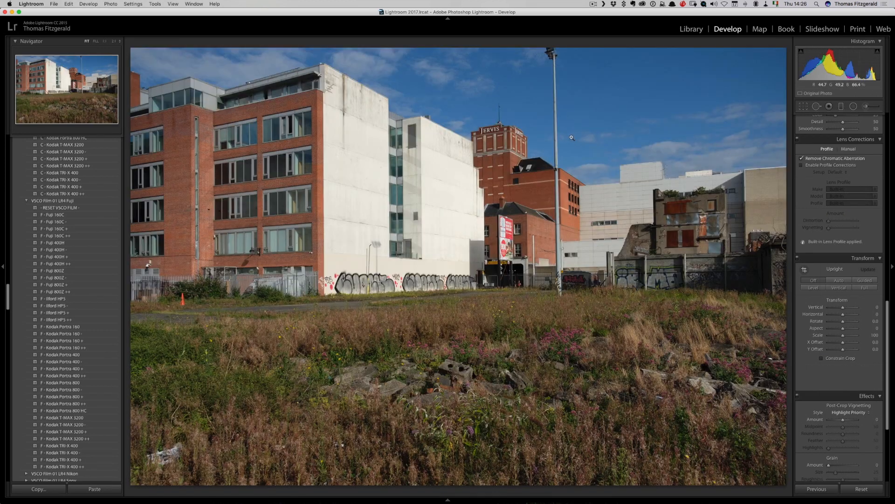
Step: Apply the F - Fuji 160C preset to the vacant lot photo and reuse the previous photo's settings on the neighbouring shot
left_click(56, 215)
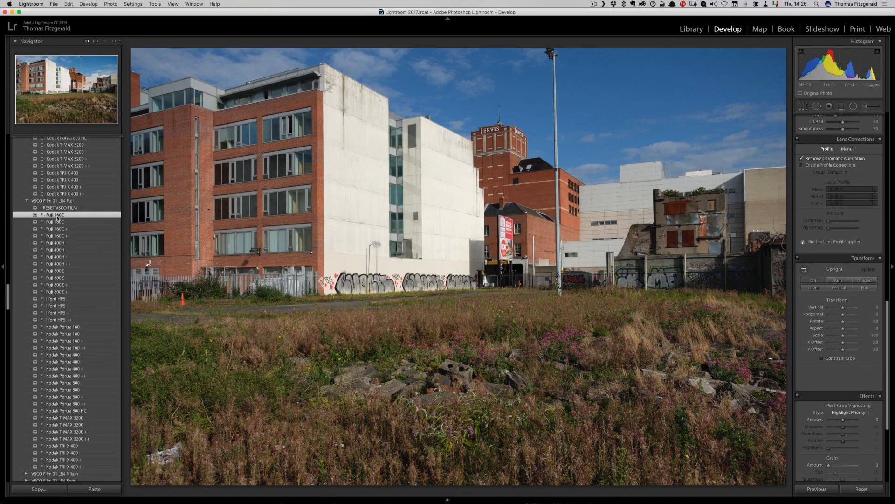
key("r")
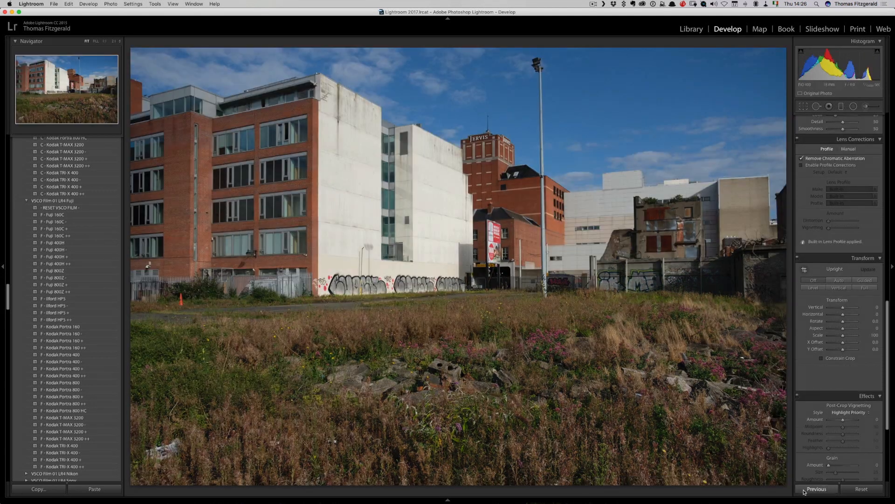
left_click(816, 488)
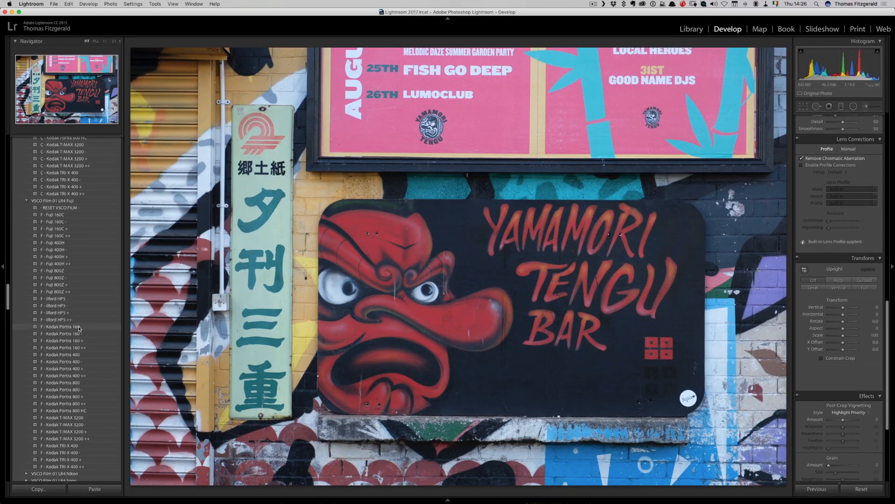
Step: Apply the F - Kodak Portra 160 preset to the Yamamori Tengu Bar sign photo, with exposure -0.18 and contrast +8, and straighten it slightly
left_click(60, 326)
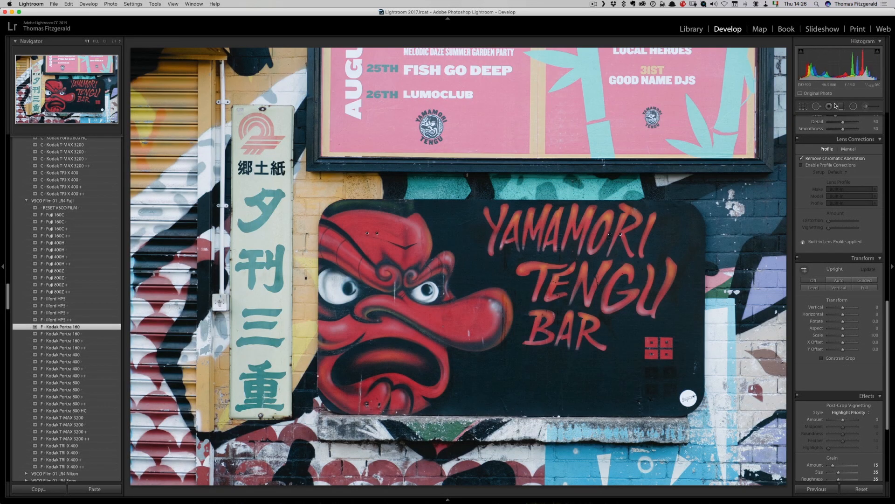
mouse_move(820, 129)
left_mouse_down()
mouse_move(830, 130)
mouse_move(820, 130)
left_mouse_up()
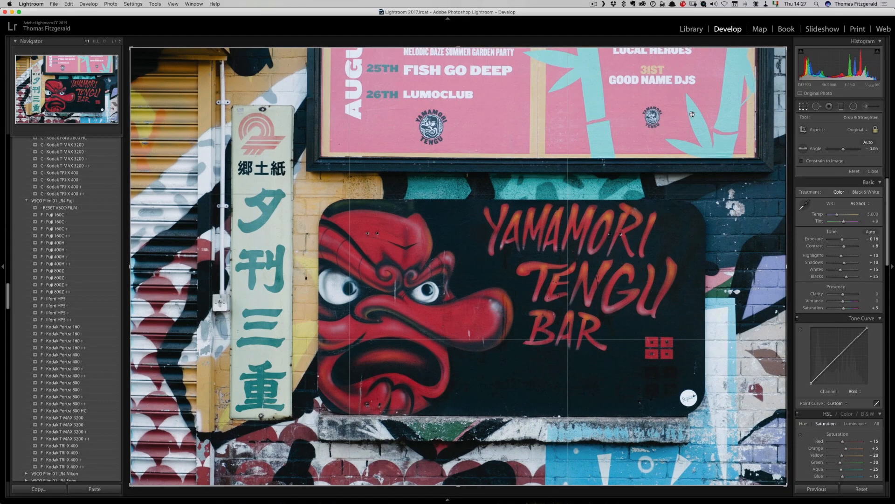
key("r")
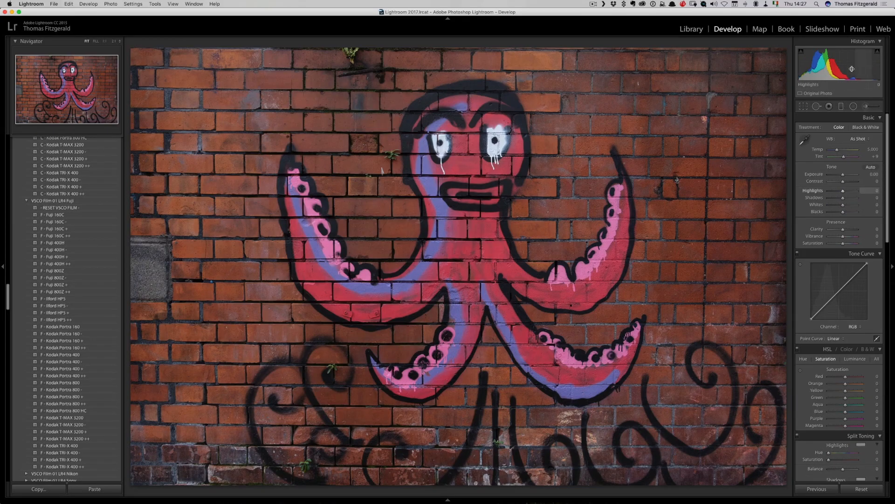
Step: Raise contrast, clarity and vibrance on the octopus graffiti photo
left_click(849, 182)
left_click(846, 229)
left_click(846, 236)
key("5")
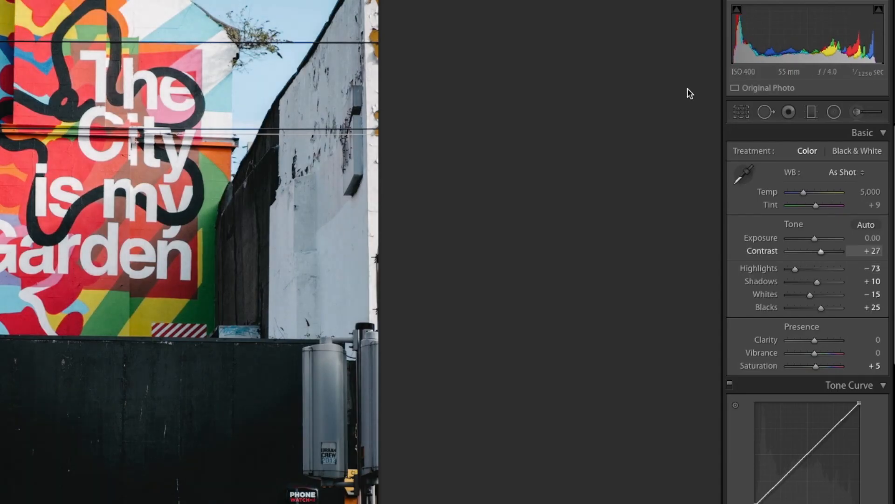
Step: Straighten the "The City is my Garden" photo of the walking woman by -0.27 and check it with the side panels hidden
key("r")
left_click_drag(529, 128, 527, 145)
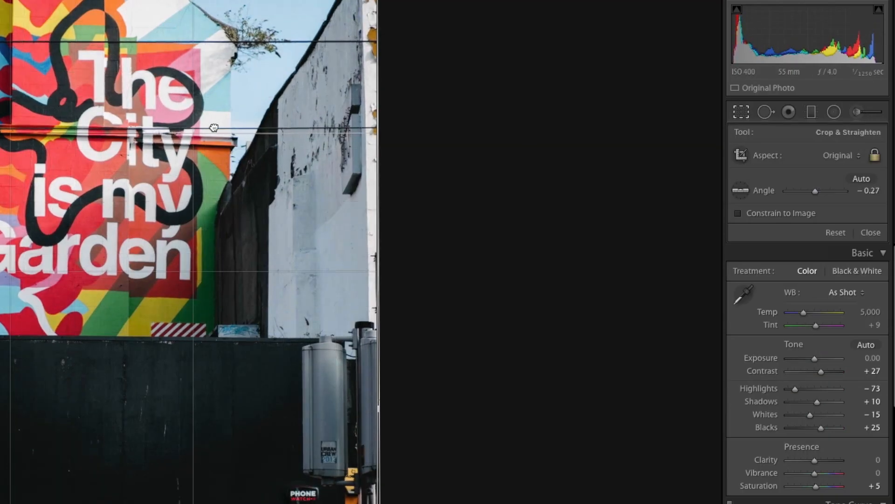
key("r")
key("Tab")
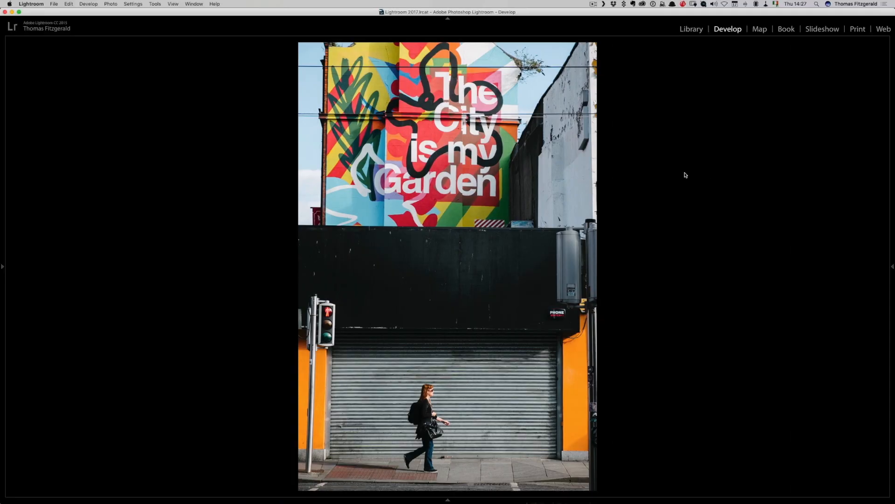
key("Tab")
Step: Apply the F - Kodak Portra 160 preset to the mural photo without pedestrians, with contrast +29, highlights -78 and slightly more clarity
key("Right")
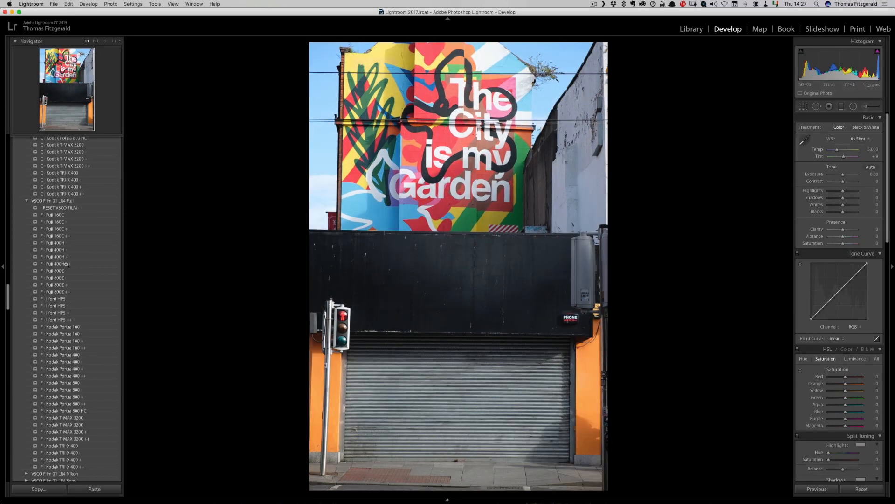
left_click(60, 327)
left_click_drag(849, 192, 837, 192)
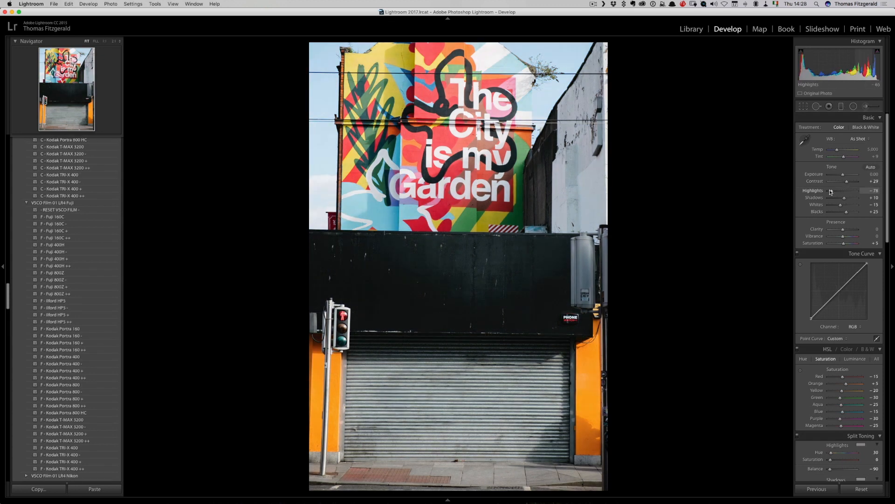
left_click_drag(843, 229, 848, 229)
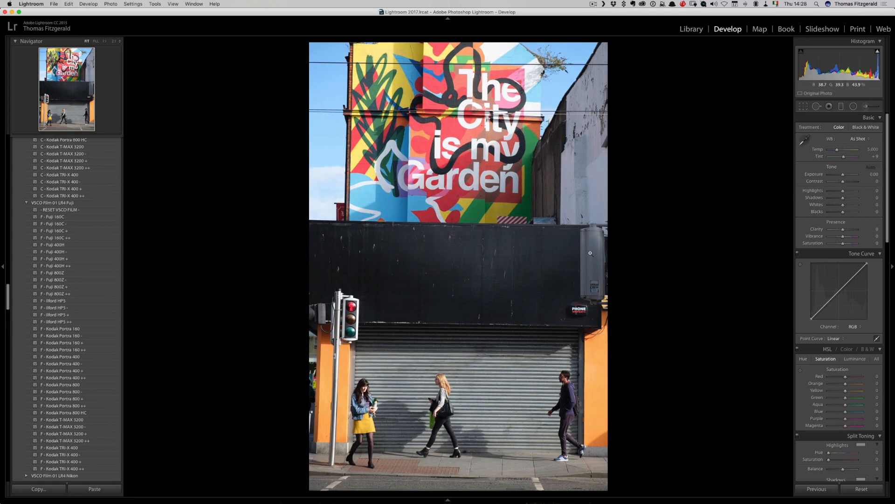
Step: Adjust the crop of the photo with three pedestrians passing below the mural
key("r")
key("r")
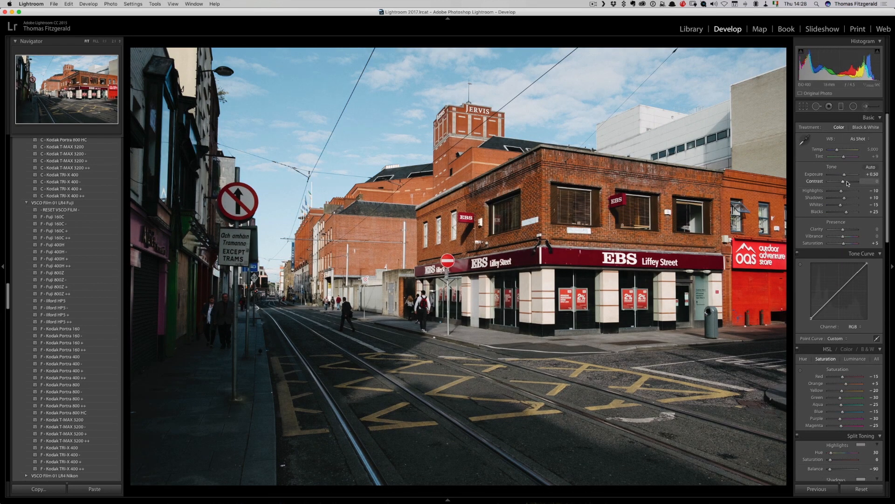
Step: Raise contrast and clarity slightly on the EBS Liffey Street corner building photo
left_click_drag(848, 182, 850, 182)
left_click_drag(844, 229, 847, 230)
Step: Apply the F - Kodak Portra 160 preset to the newspapers window photo, with contrast +25, highlights -49, clarity +26 and a -9 vignette
key("Right")
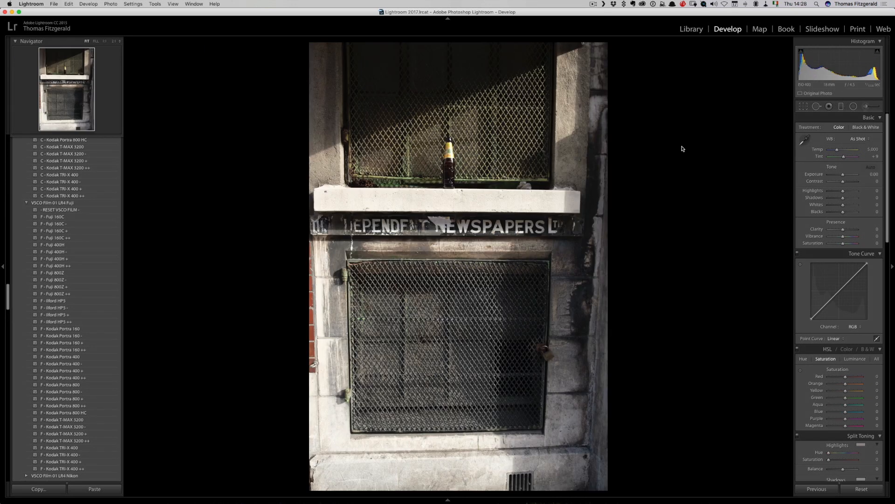
left_click(116, 328)
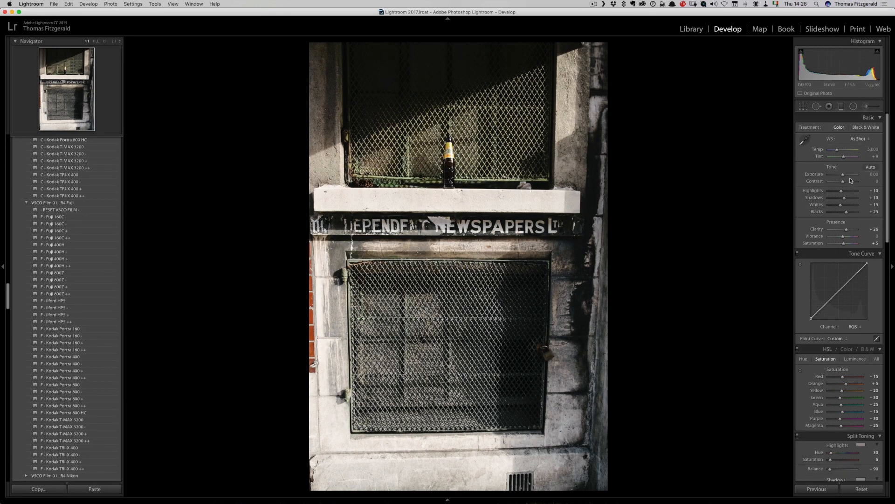
left_click_drag(845, 182, 843, 182)
left_click_drag(842, 191, 834, 192)
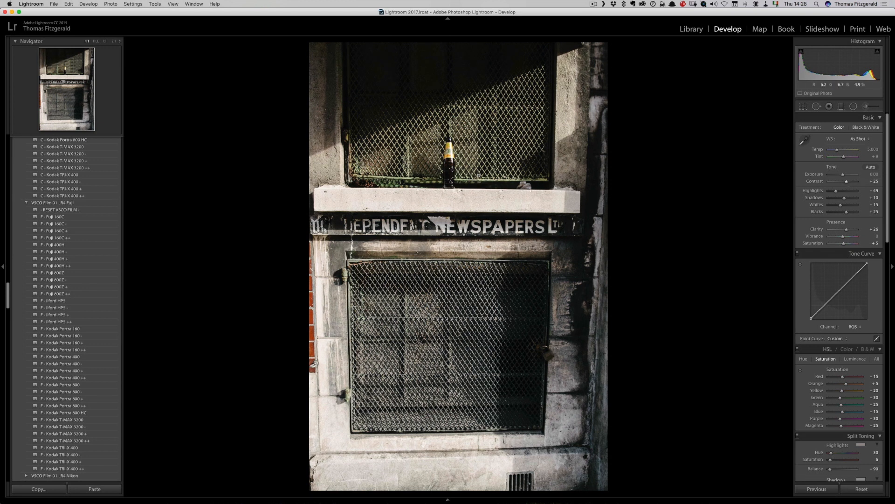
scroll(821, 267, "down", 10)
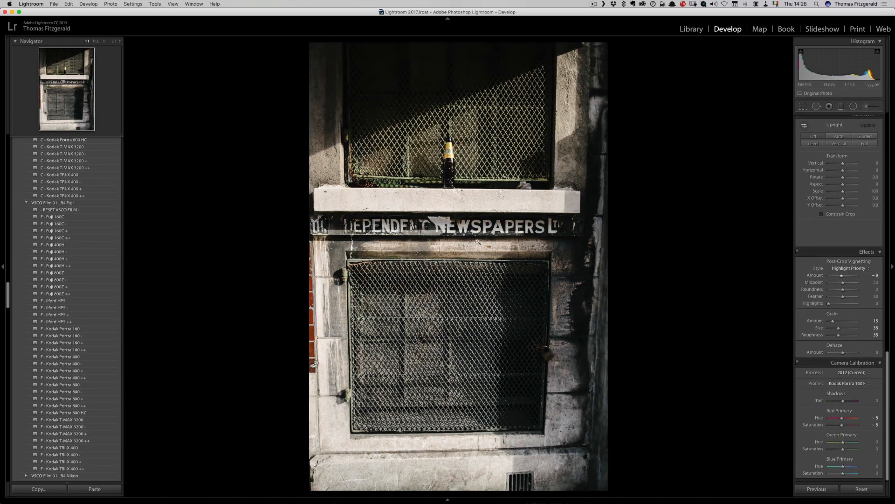
Step: Apply the F - Kodak Portra 160 preset to the photo of the man taking pictures near the bus and flag it as a pick
key("Right")
left_click(62, 329)
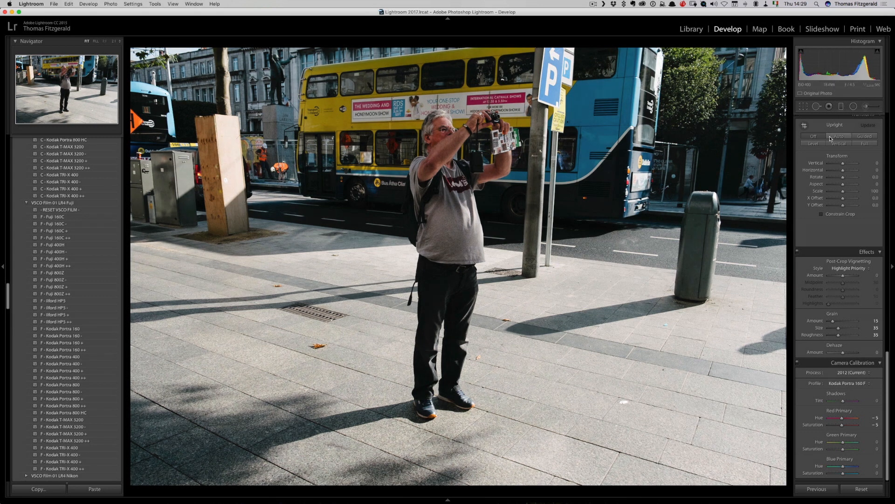
key("p")
Step: Apply the F - Kodak Portra 160 preset to the photo of the young man in the camouflage hoodie, and go on to the scooter photo
key("Right")
left_click(75, 329)
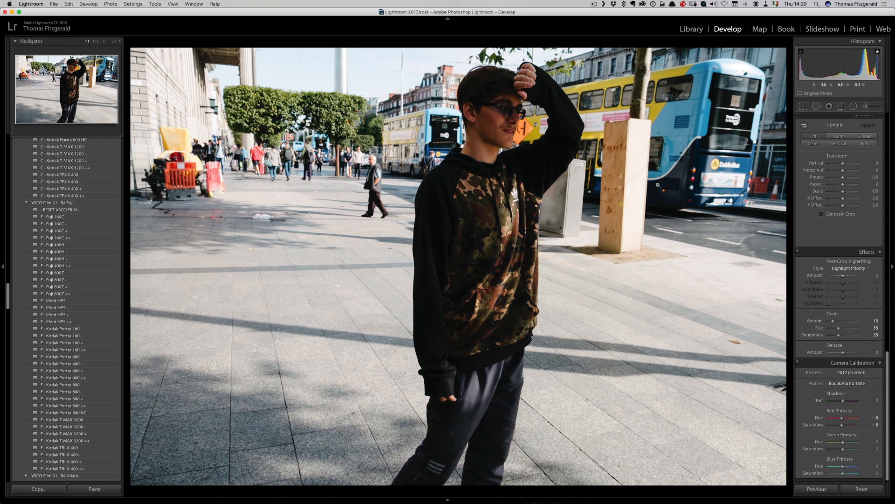
key("Right")
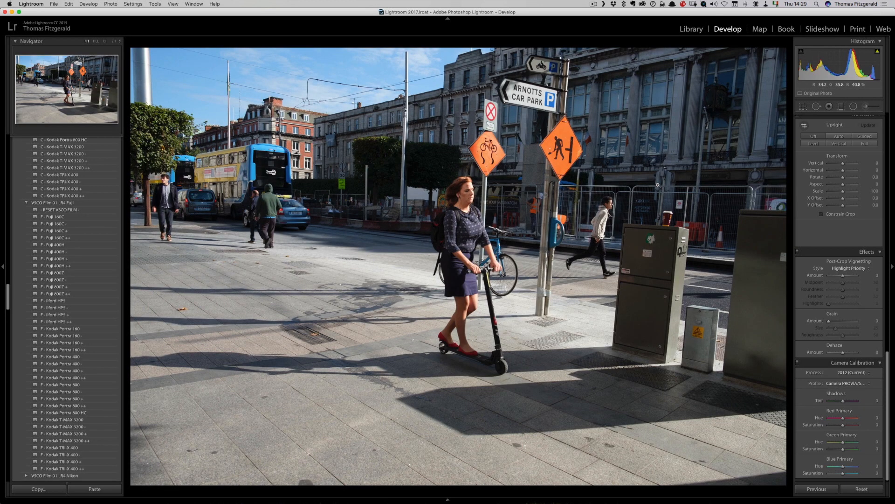
Step: Apply the F - Kodak Portra 160 preset to the electric-scooter photo and lower its exposure to -0.22
left_click(76, 329)
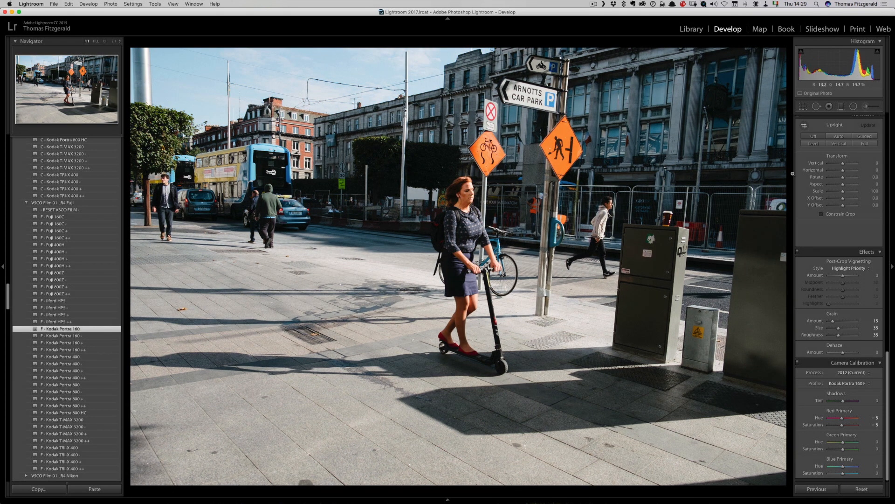
left_click_drag(841, 67, 835, 67)
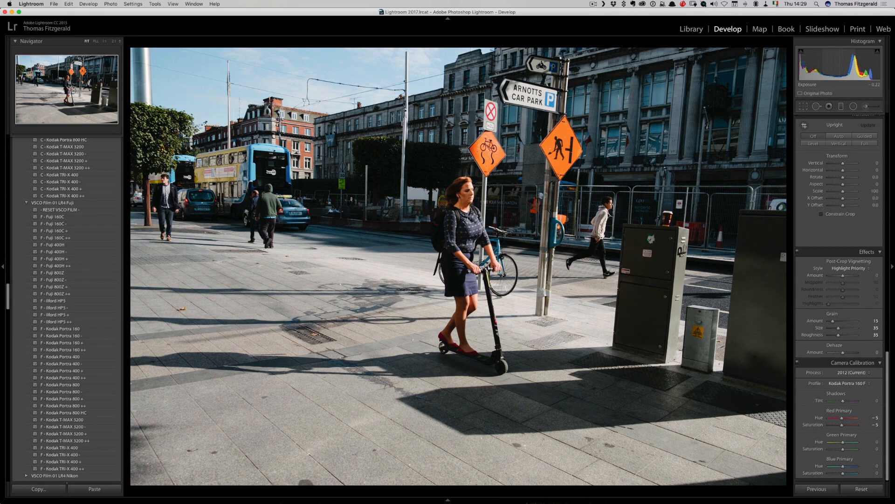
scroll(839, 215, "up", 15)
left_click(841, 212)
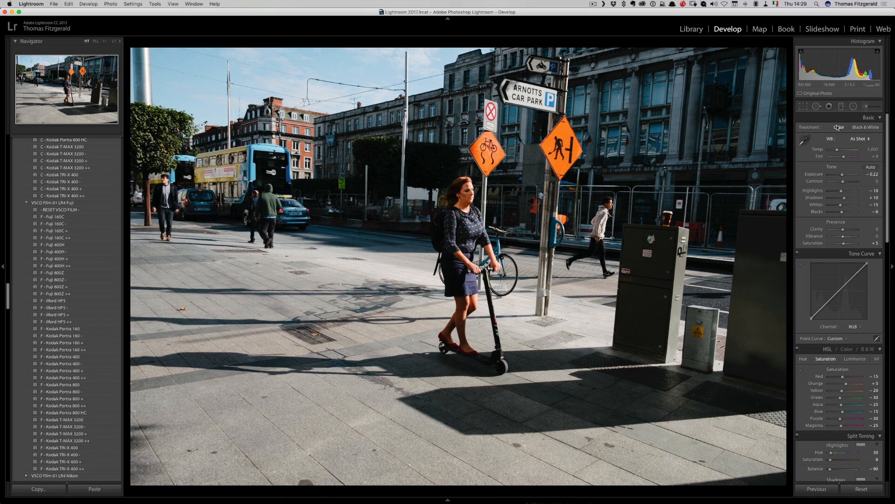
Step: Crop the scooter photo slightly tighter at its original aspect ratio and straighten it by about -1.13 degrees
left_click(804, 105)
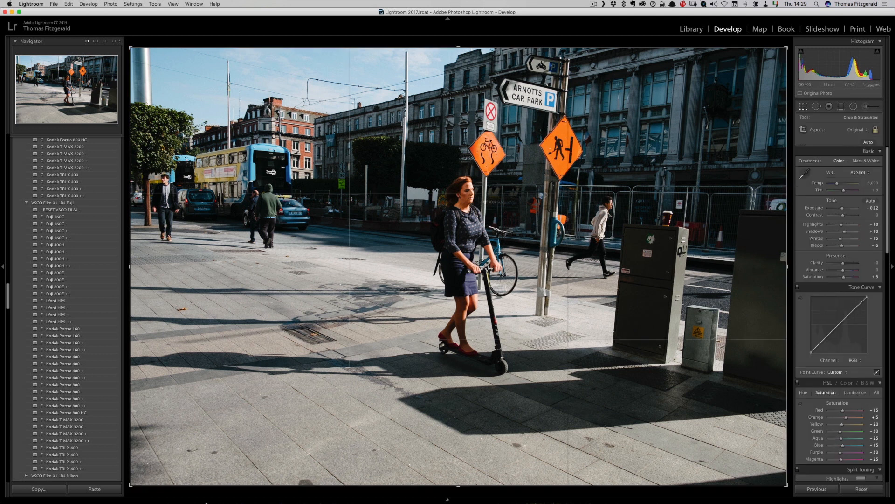
left_click_drag(130, 485, 185, 449)
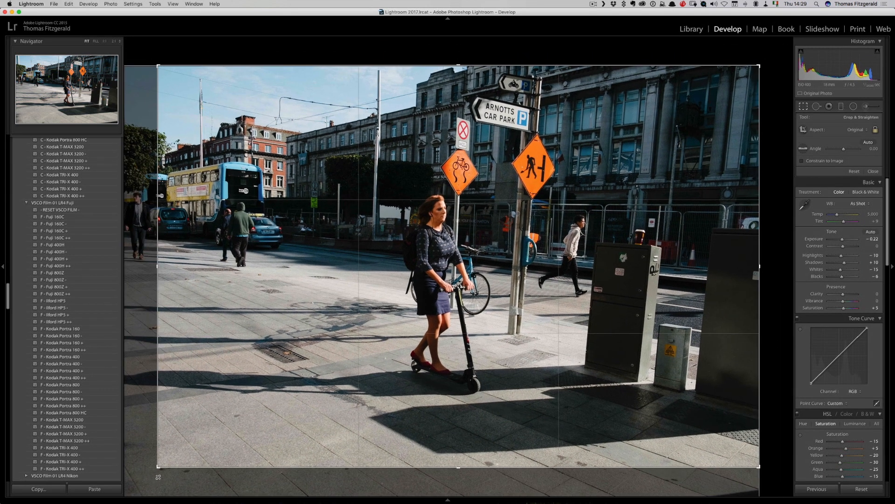
left_click_drag(769, 106, 767, 100)
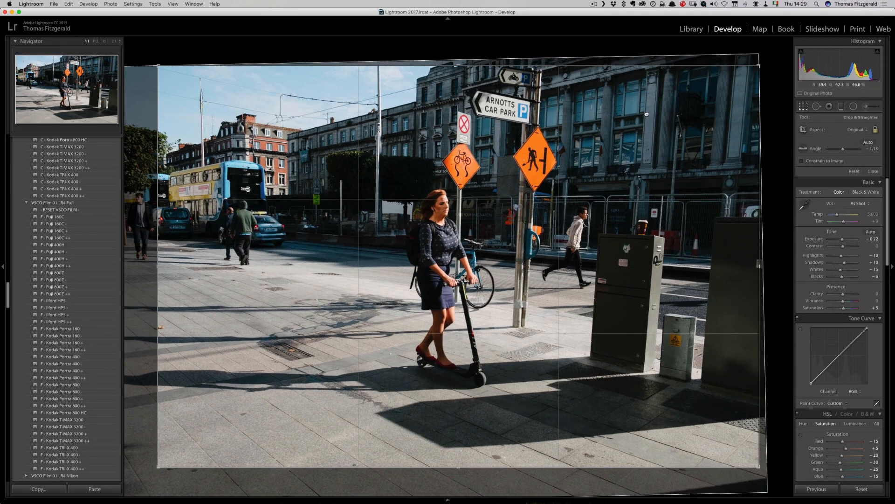
left_click(804, 106)
Step: Fine-tune the scooter photo's contrast, setting exposure to -0.14, blacks to -13 and clarity to +12
left_click_drag(842, 212, 841, 214)
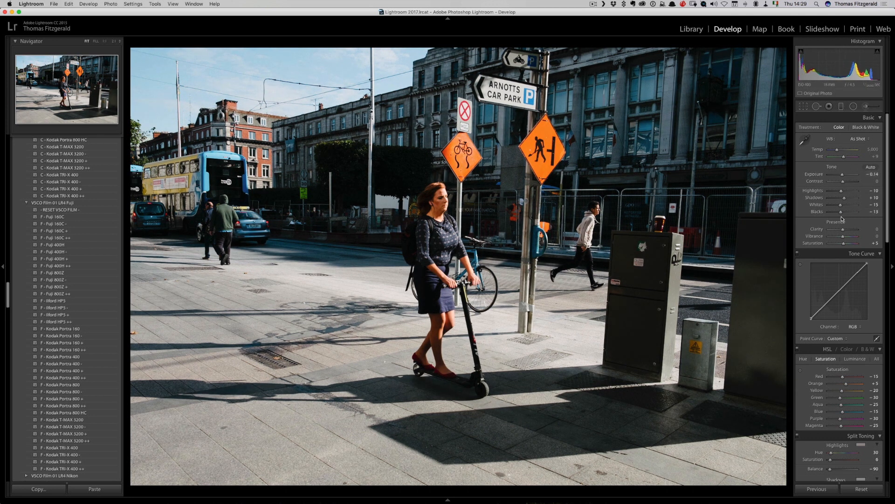
left_click_drag(847, 231, 848, 230)
left_click(848, 183)
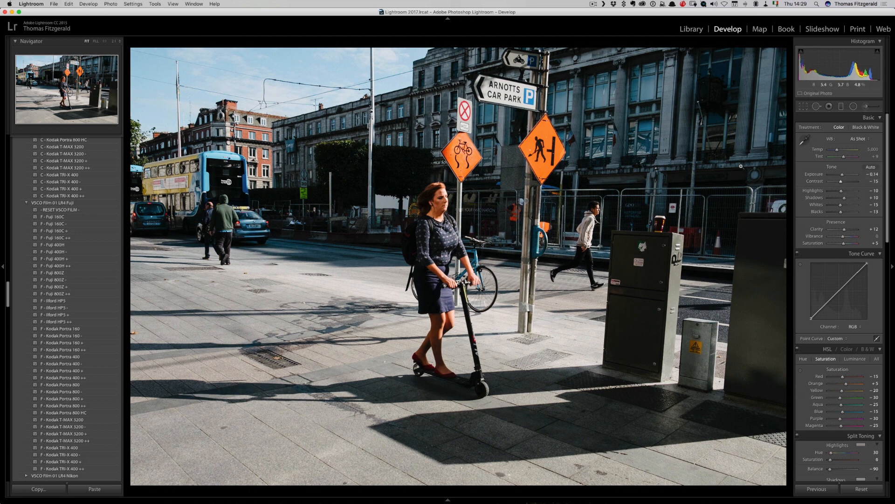
Step: Compare the scooter photo before and after editing, and set its post-crop vignetting amount to -8
key("backslash")
key("backslash")
scroll(851, 251, "down", 15)
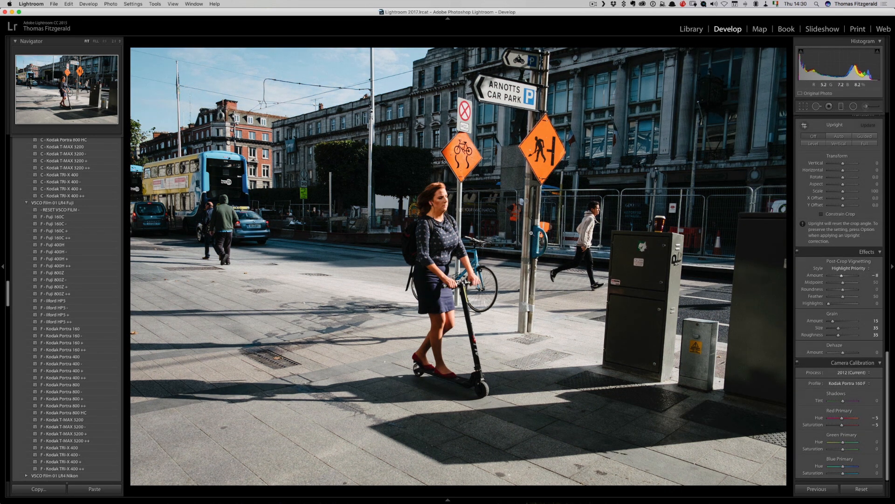
Step: Apply the F - Kodak Portra 160 preset to the next two photos, flagging the one of the walking couple as a pick
key("Right")
left_click(86, 329)
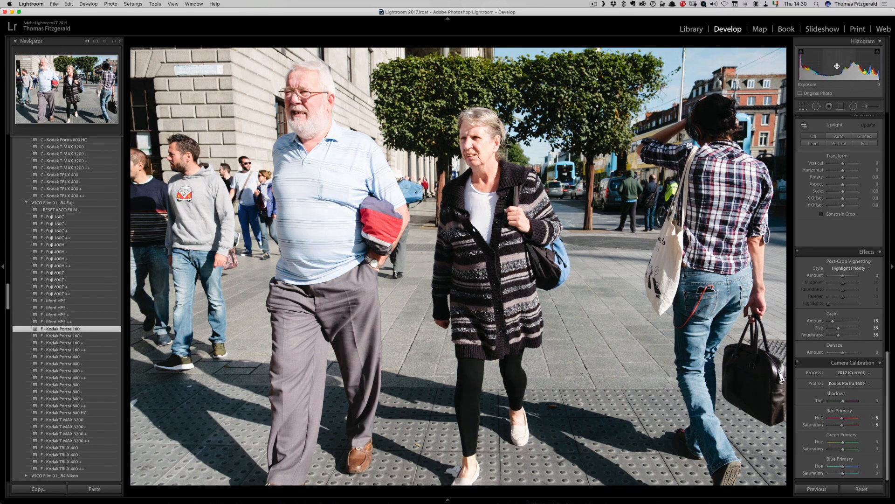
scroll(839, 191, "up", 8)
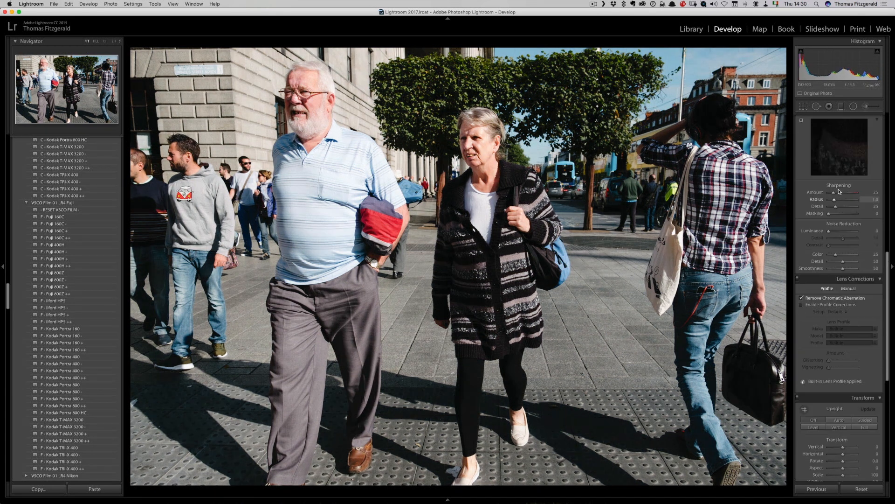
scroll(839, 191, "up", 10)
key("p")
key("Right")
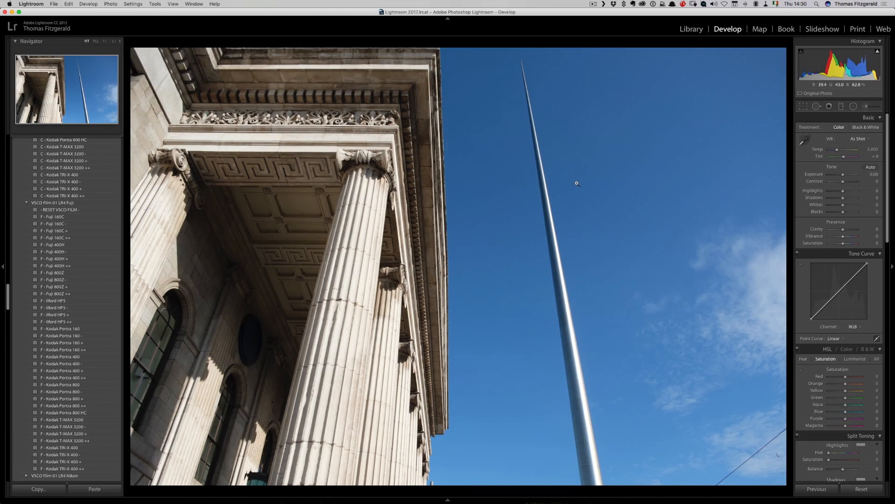
left_click(91, 331)
Step: Apply the F - Fuji 160C preset to the next photo of the clock between columns, flag it and set contrast to +21
key("Right")
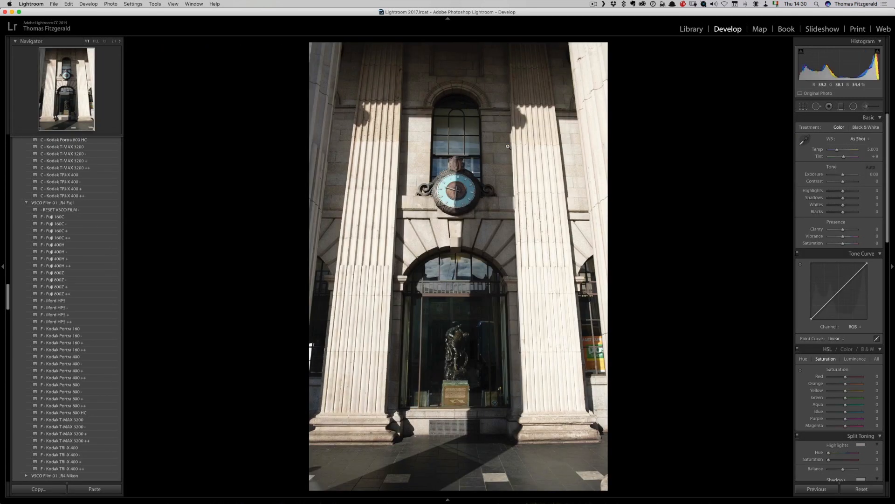
left_click(70, 217)
key("p")
left_click_drag(843, 182, 846, 184)
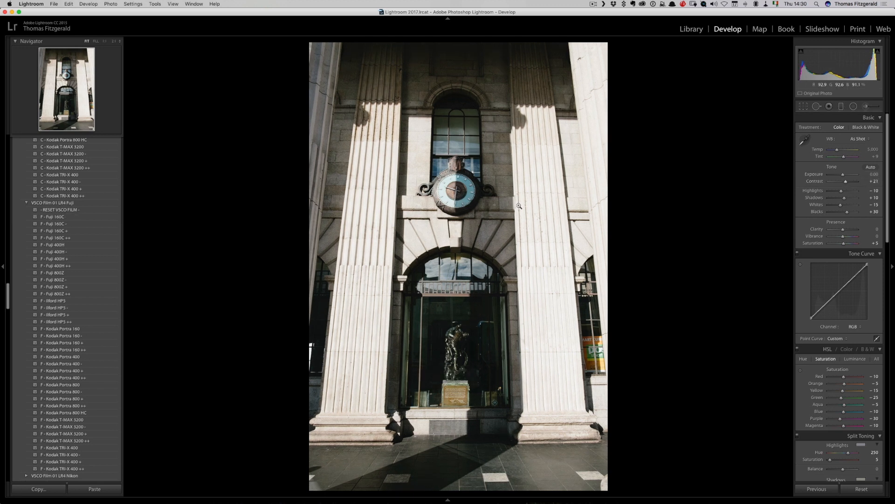
Step: Apply the F - Kodak Portra 160 preset to the next photo of two men taking pictures and crop it slightly tighter
key("Right")
left_click(70, 328)
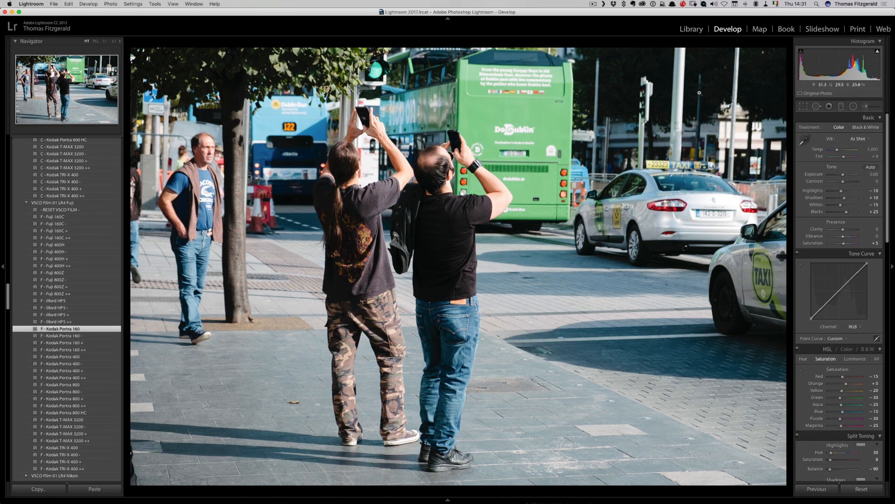
left_click(803, 106)
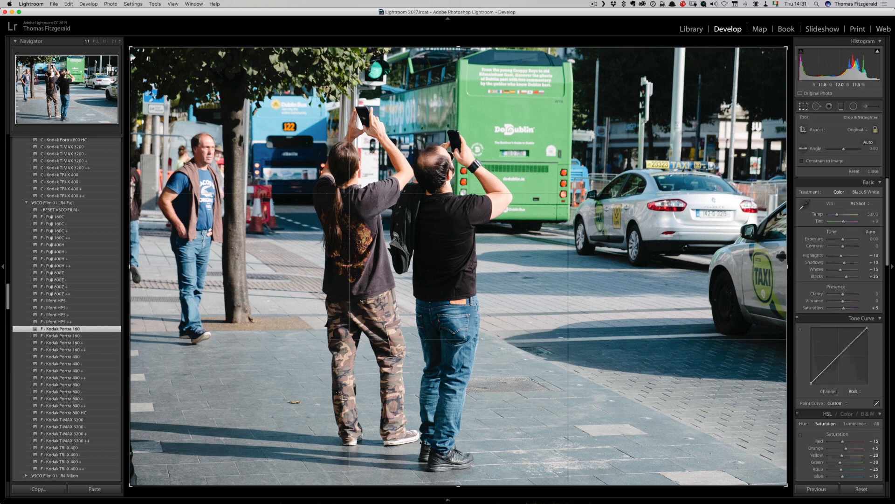
left_click_drag(130, 48, 181, 68)
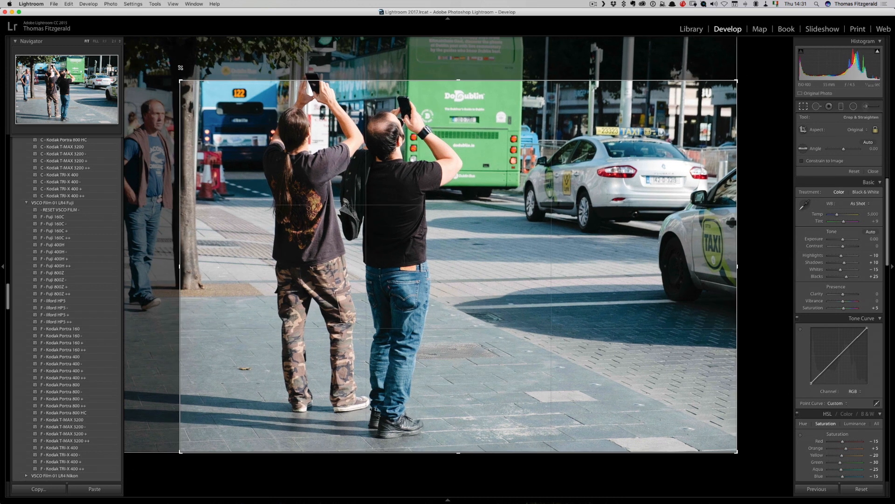
left_click_drag(256, 120, 257, 135)
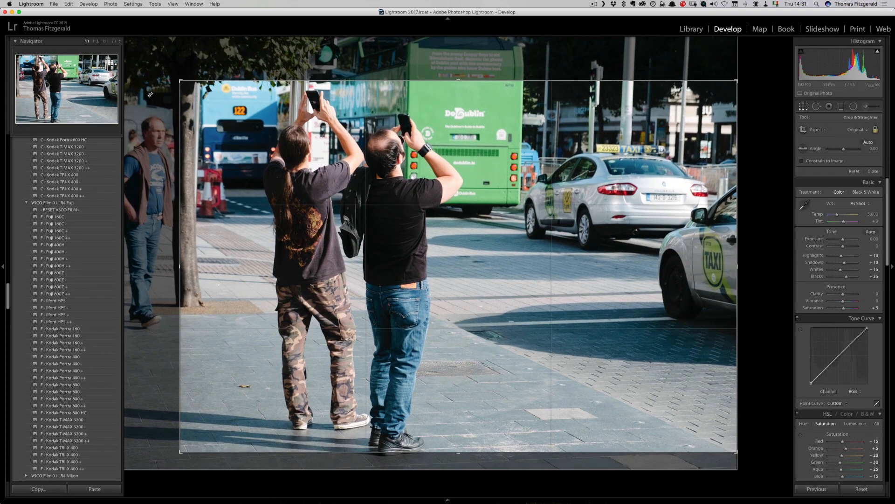
left_click_drag(181, 79, 176, 77)
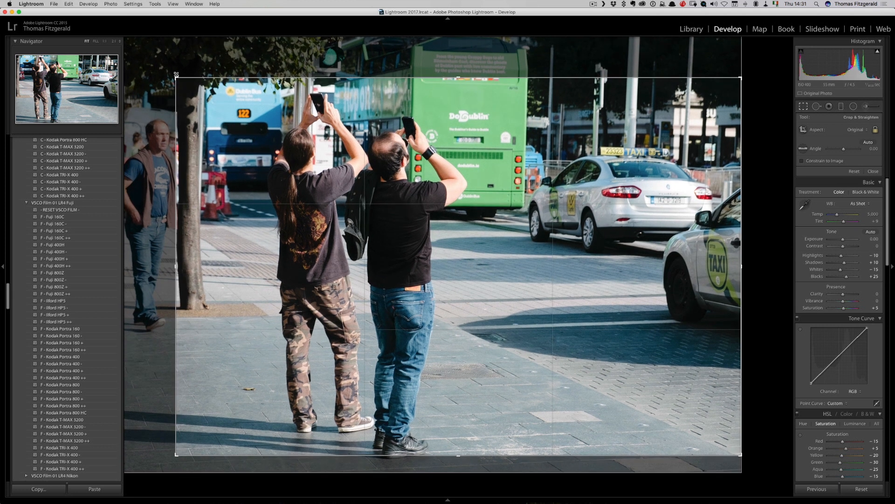
left_click_drag(382, 177, 381, 178)
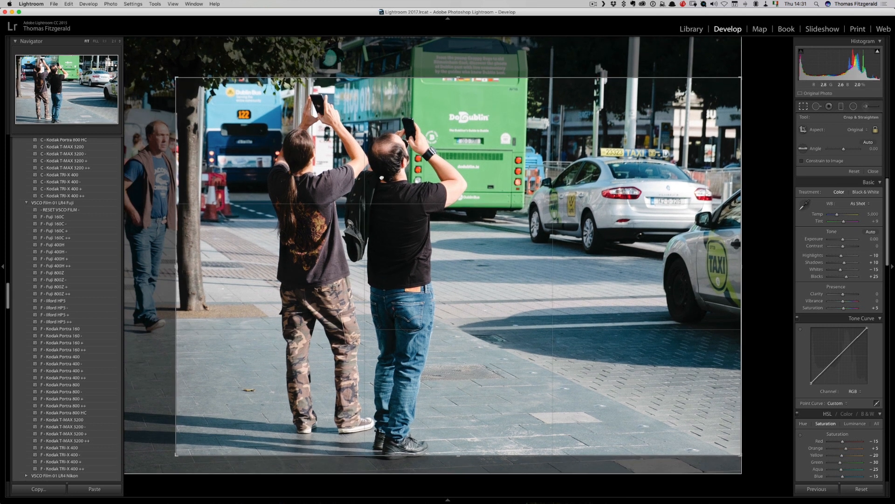
left_click_drag(176, 78, 162, 56)
left_click_drag(336, 150, 336, 159)
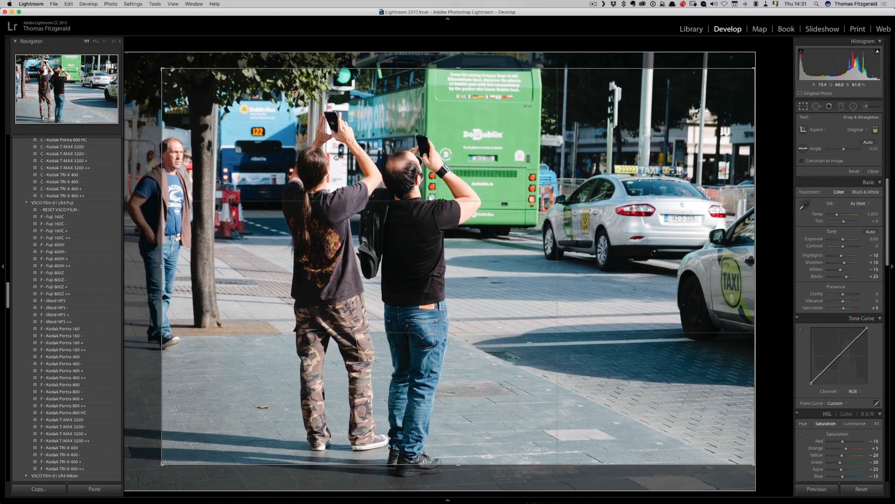
left_click_drag(162, 69, 153, 58)
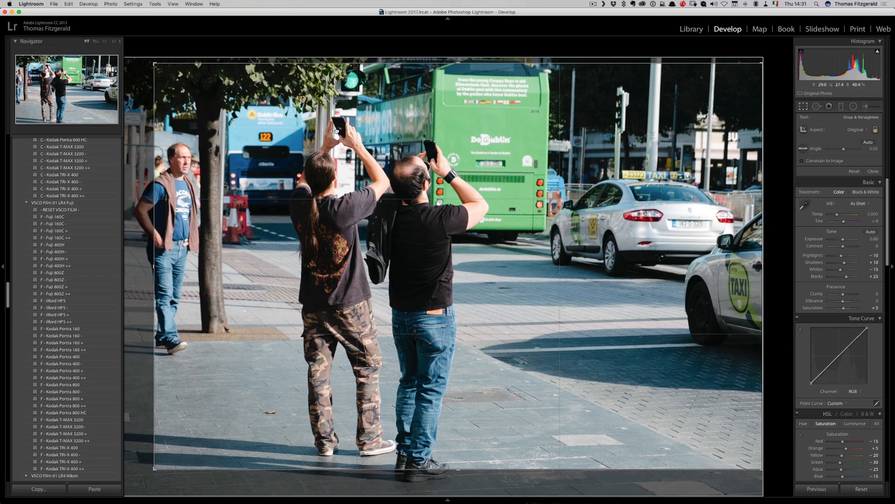
key("Return")
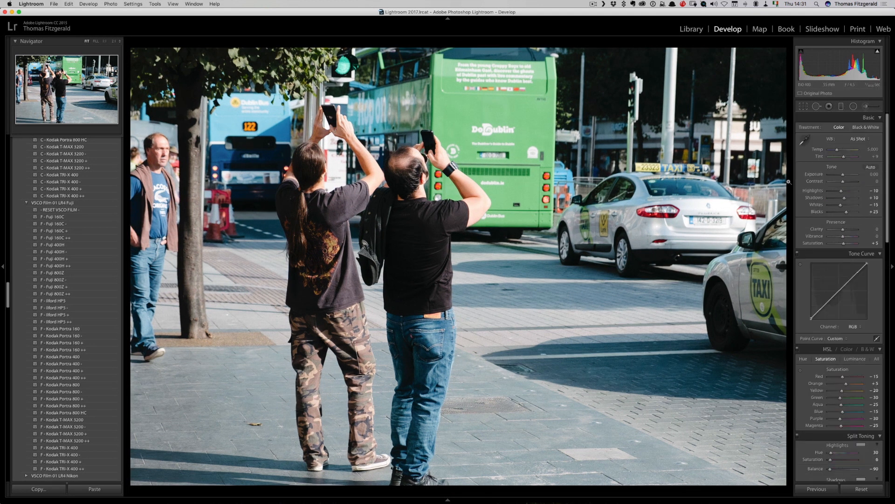
Step: Add post-crop vignetting of -13, raise exposure to +0.06 and flag the photo of the two men as a pick
scroll(841, 212, "down", 15)
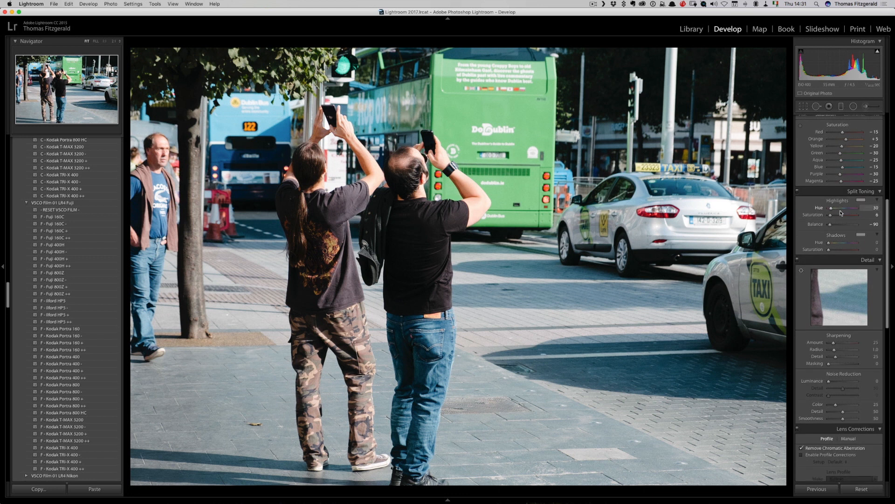
scroll(842, 212, "down", 8)
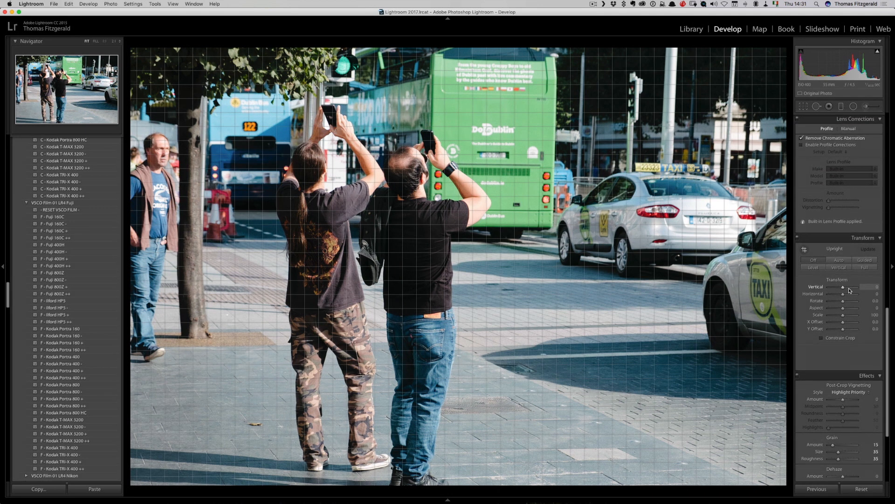
left_click_drag(841, 338, 839, 338)
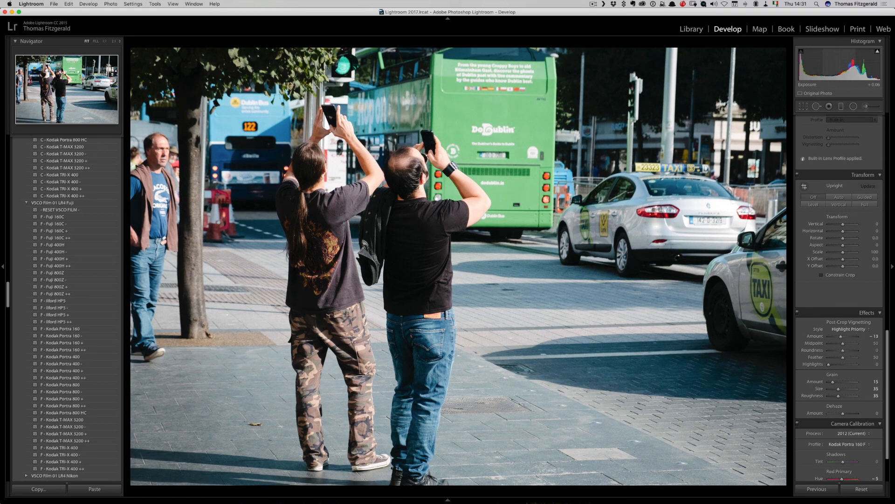
key("p")
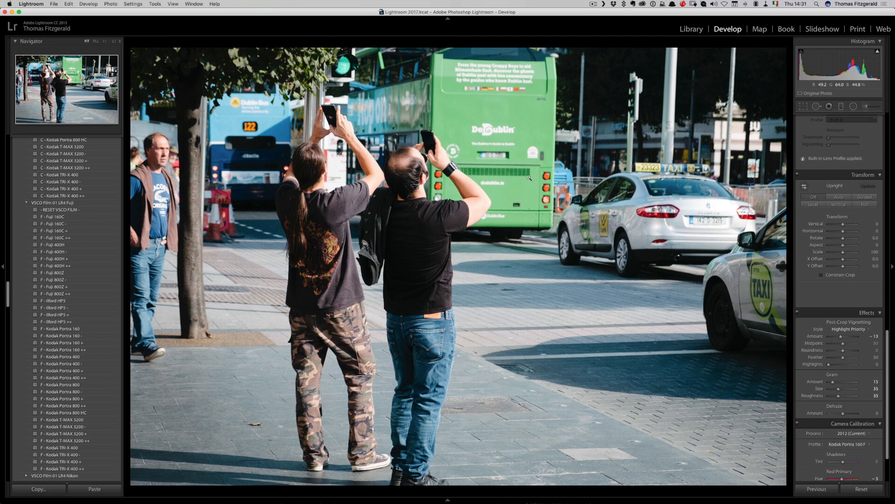
Step: Apply the F - Kodak Portra 160 preset to each of the next two photos and flag the second as a pick
key("Right")
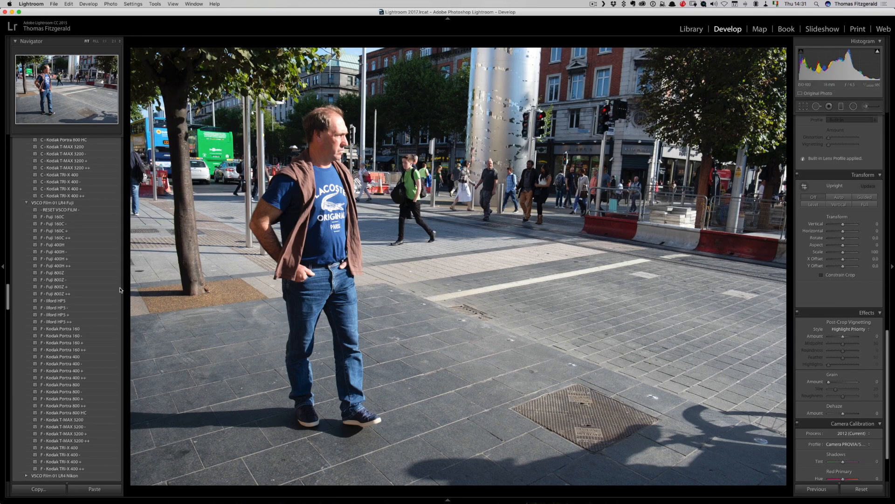
left_click(59, 329)
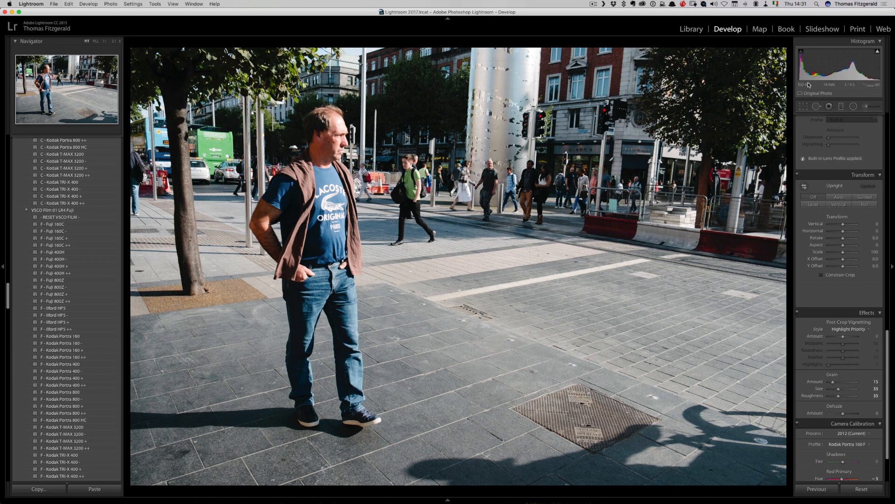
key("Right")
left_click(78, 336)
key("p")
Step: Apply the F - Kodak Portra 160 preset to the next photo of construction workers, lift its shadows and flag it as a pick
key("Right")
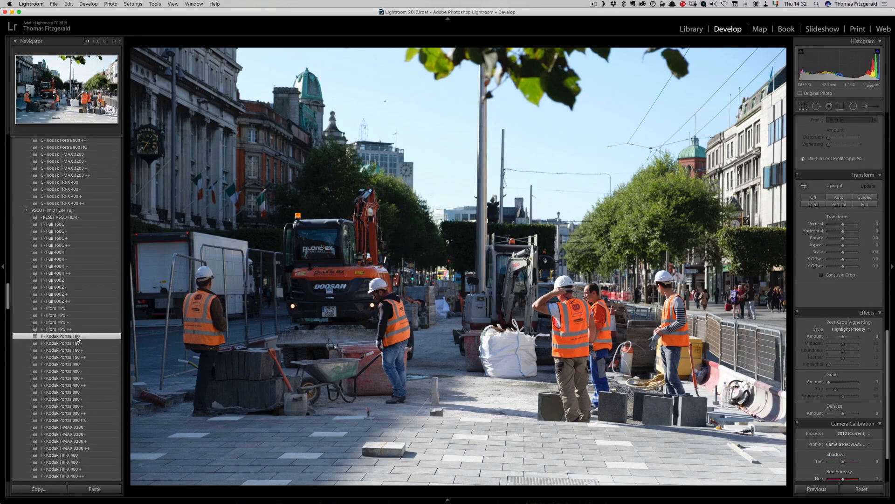
left_click(78, 337)
scroll(845, 200, "up", 15)
left_click_drag(845, 199, 850, 199)
key("p")
Step: Apply the F - Kodak Portra 400 preset to the upright spire photo and to the following photo of the spire's base
key("Right")
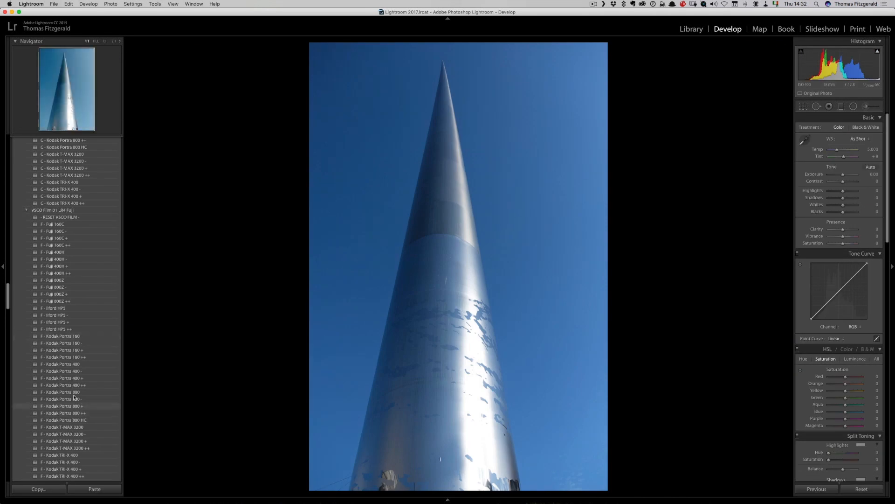
left_click(66, 364)
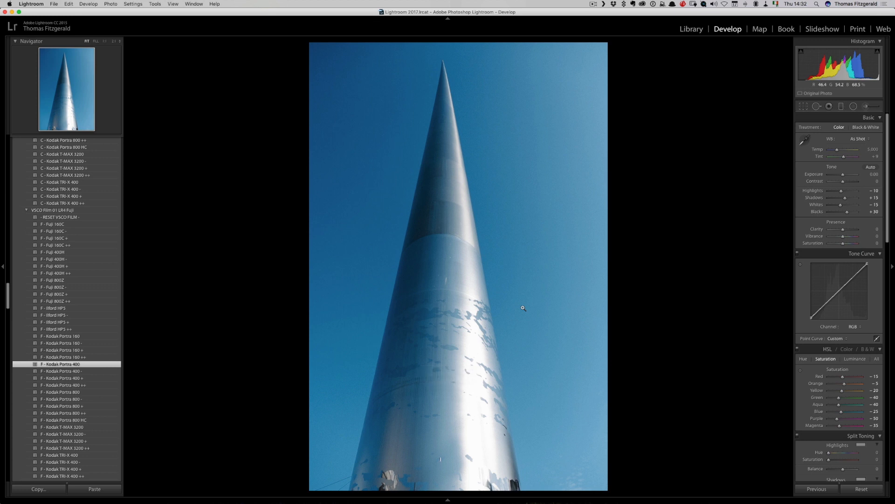
key("Right")
left_click(65, 364)
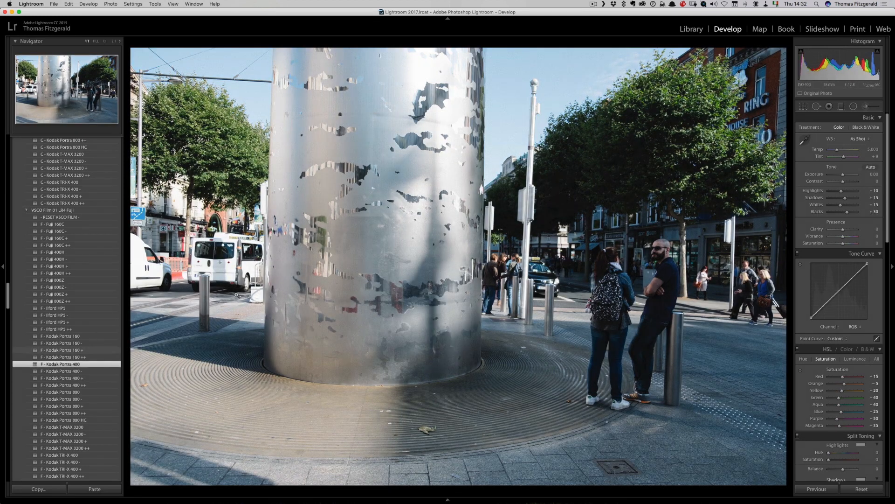
Step: Straighten the photo of the spire's base by about -0.93 degrees and apply the crop
key("r")
left_click_drag(787, 34, 788, 39)
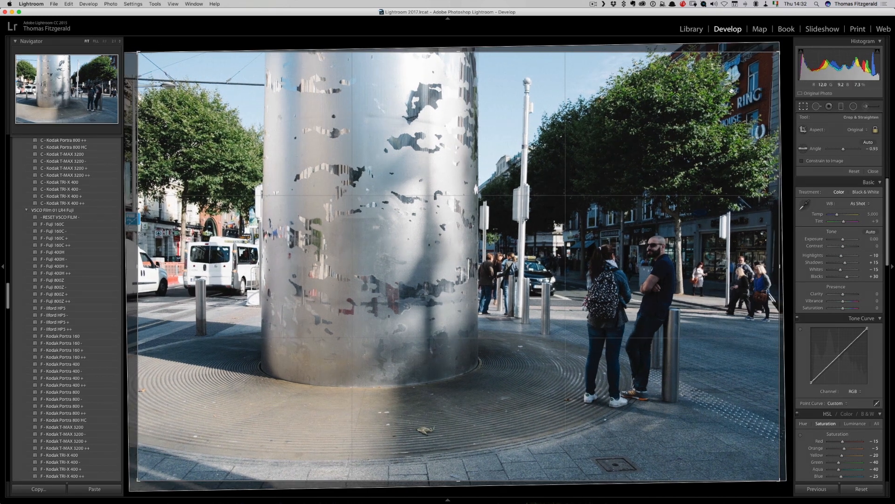
key("Return")
Step: Set the spire base photo's exposure to +0.10, contrast to +27, highlights to -52, shadows to +60 and clarity to +23
left_click_drag(843, 174, 852, 198)
left_click_drag(845, 230, 847, 230)
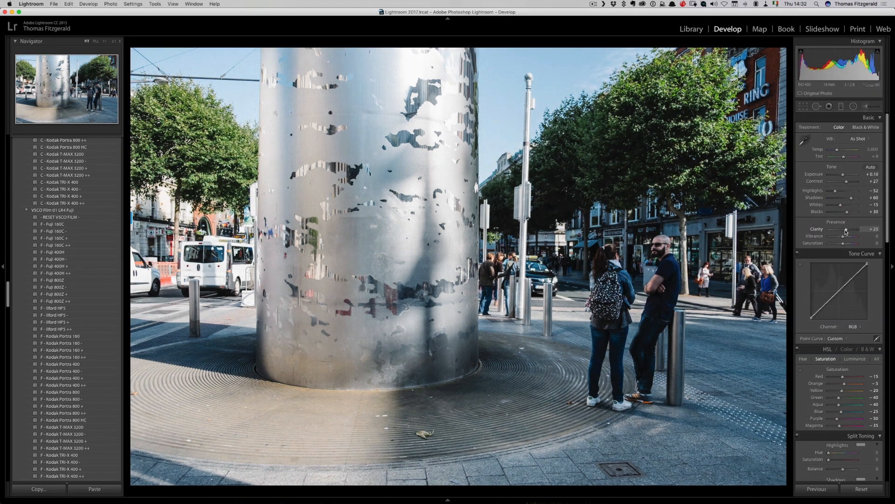
Step: Flag the edited spire base photo as a pick and move on to the photo of two passing men
scroll(835, 242, "down", 10)
key("p")
key("Right")
scroll(79, 343, "up", 1)
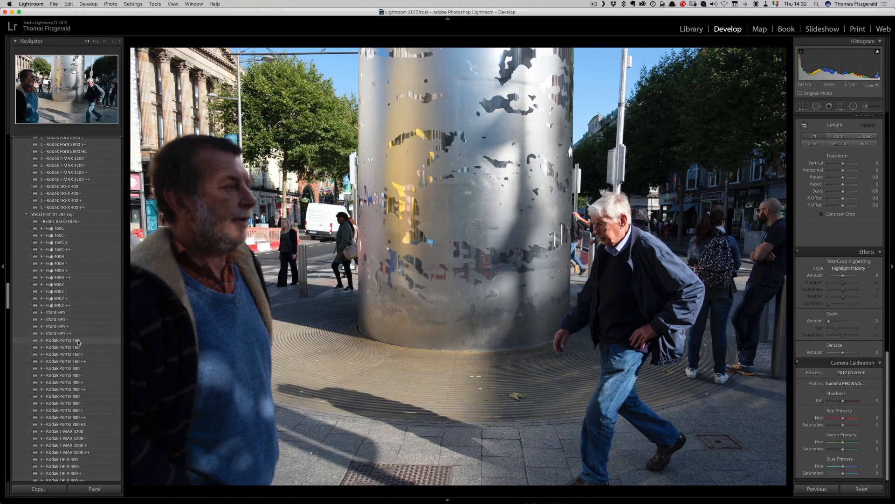
Step: Apply the F - Kodak Portra 160 preset to the photo of two passing men, adjust its contrast and flag it as a pick
left_click(78, 340)
key("p")
scroll(839, 233, "up", 10)
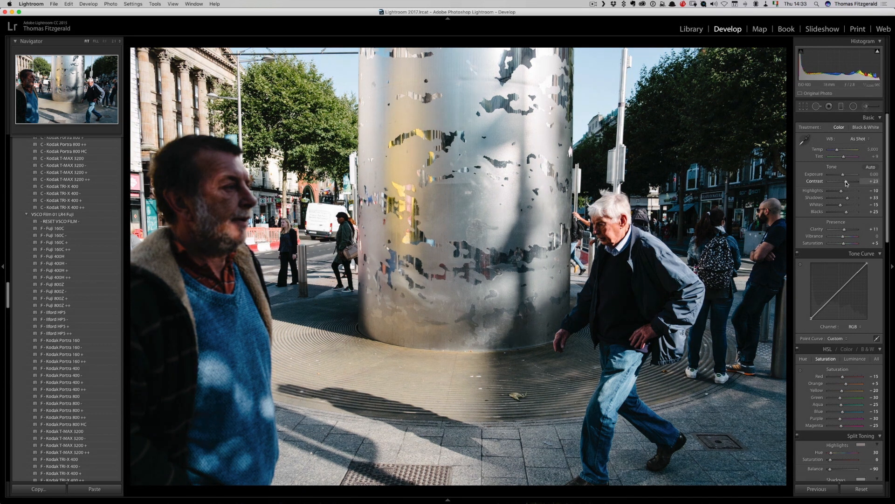
Step: Try the F - Kodak Portra 400 preset, undo it, and apply F - Portra 400+1 from the VSCO Film 06 Push & Pull - Fuji set instead
left_click(66, 368)
key("super+z")
scroll(45, 258, "down", 10)
scroll(45, 258, "down", 15)
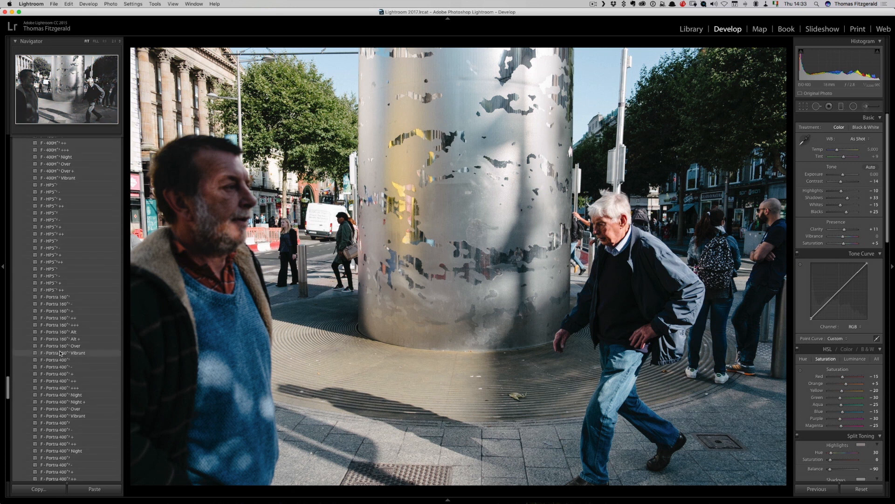
left_click(59, 359)
scroll(798, 232, "down", 10)
scroll(29, 253, "up", 5)
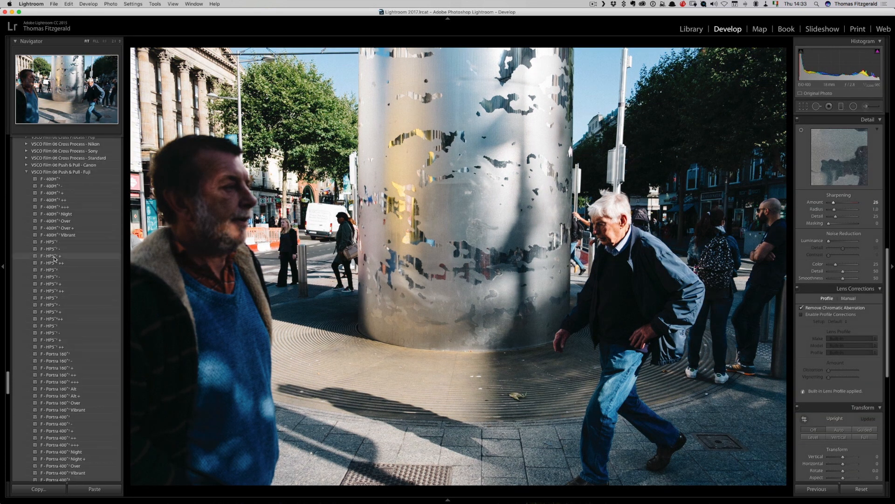
Step: Apply the F - Portra 160+1 preset to the upright photo of the man in the white shirt crossing the tram tracks
scroll(64, 428, "down", 3)
left_click(612, 225)
left_click(57, 329)
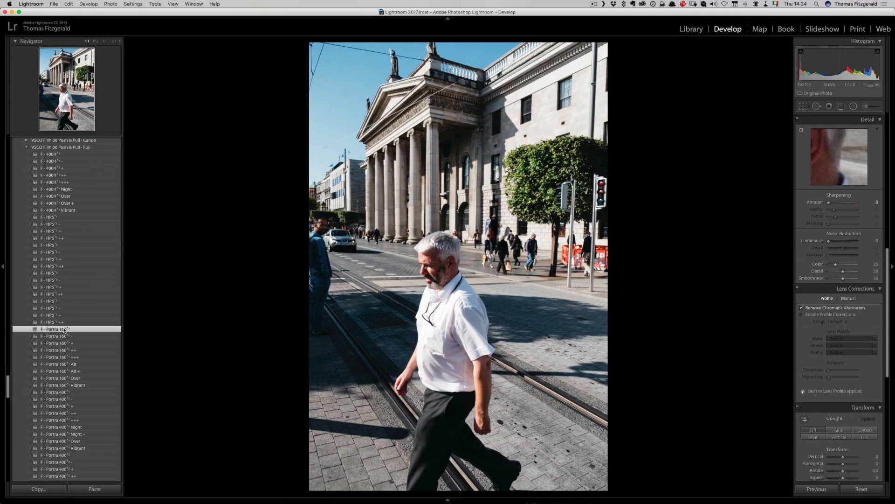
scroll(66, 370, "down", 1)
left_click(66, 370)
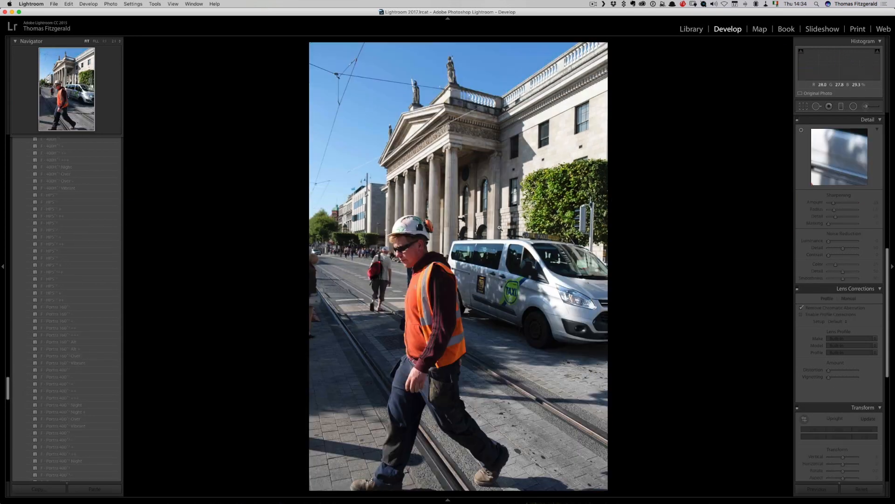
Step: Apply the F - Portra 160+1 preset to the photo of the worker in the orange vest and adjust the sharpening amount
left_click(63, 306)
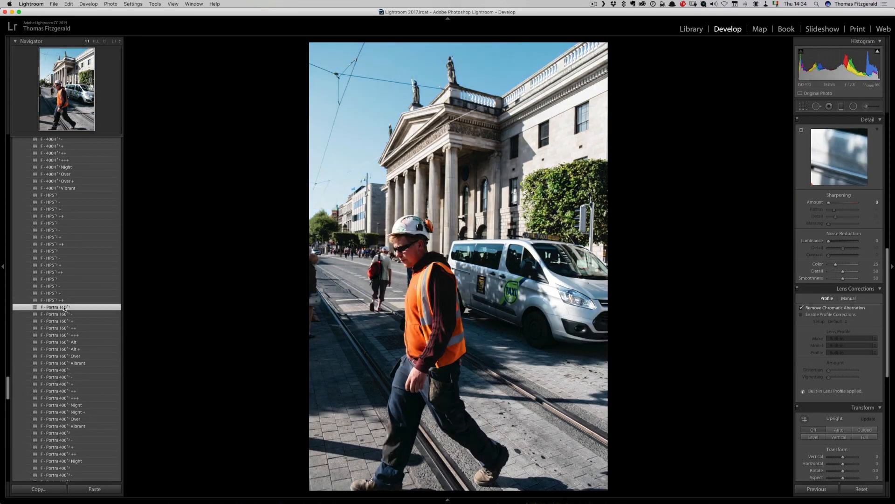
left_click(65, 314)
scroll(835, 261, "down", 5)
left_click_drag(828, 153, 833, 153)
Step: Try another film preset from the preset list and undo it
scroll(70, 280, "down", 15)
left_click(117, 254)
type("6")
key("Return")
scroll(68, 237, "up", 2)
scroll(68, 238, "up", 20)
left_click(77, 402)
scroll(71, 392, "down", 12)
key("super+z")
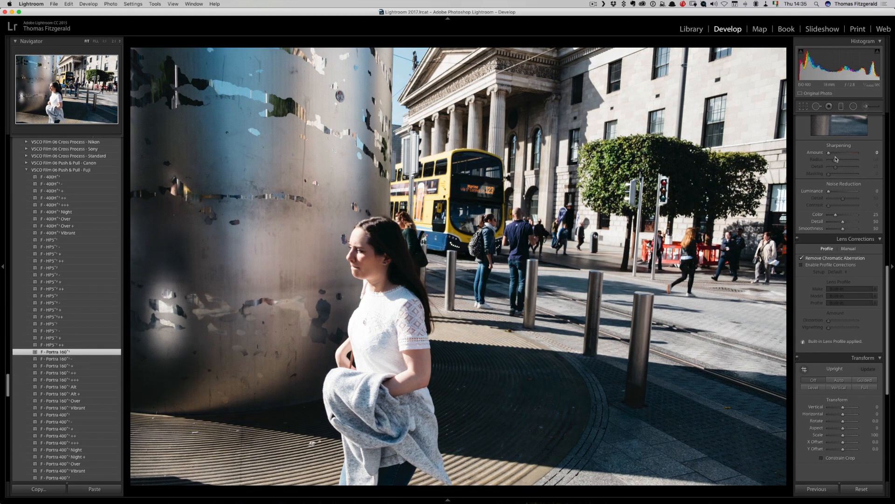
Step: Fine-tune the sharpening amount and the exposure of the photo of the woman walking past the spire
left_click(834, 153)
scroll(837, 158, "up", 10)
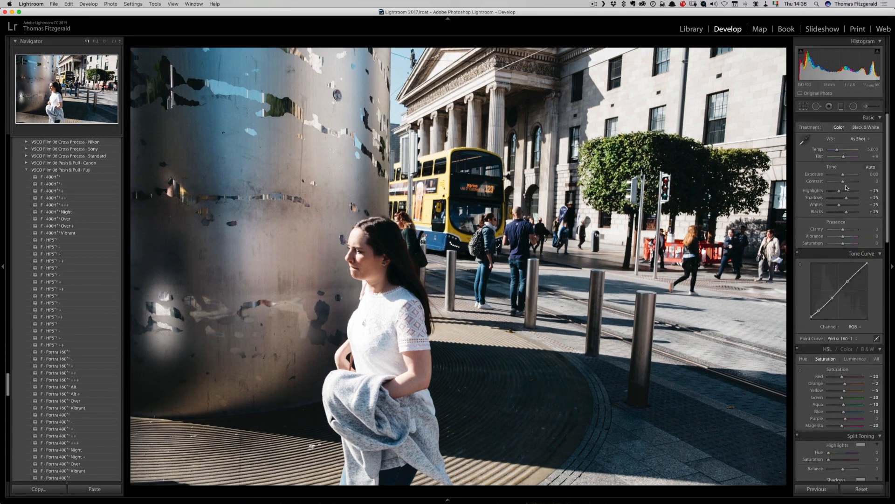
left_click_drag(849, 67, 846, 67)
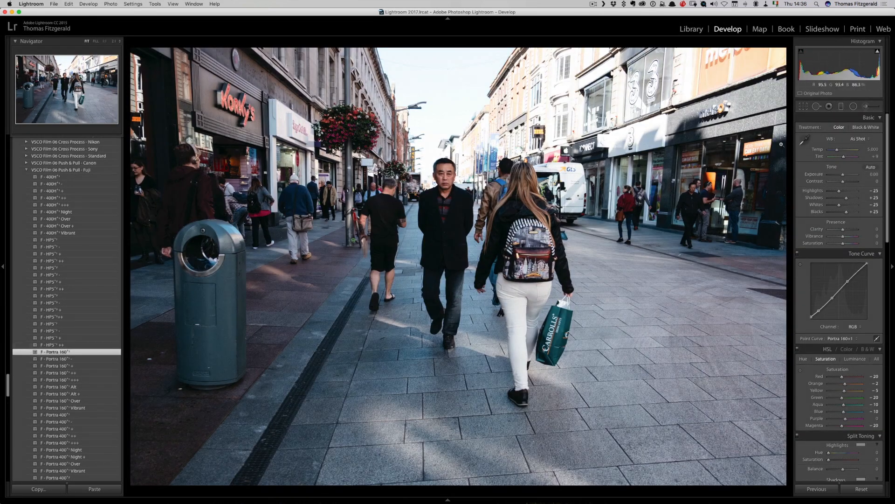
Step: Crop the shopping street photo tighter around the walking man and apply the F - Portra 160+1 preset to the flower stall photo
left_click(445, 176)
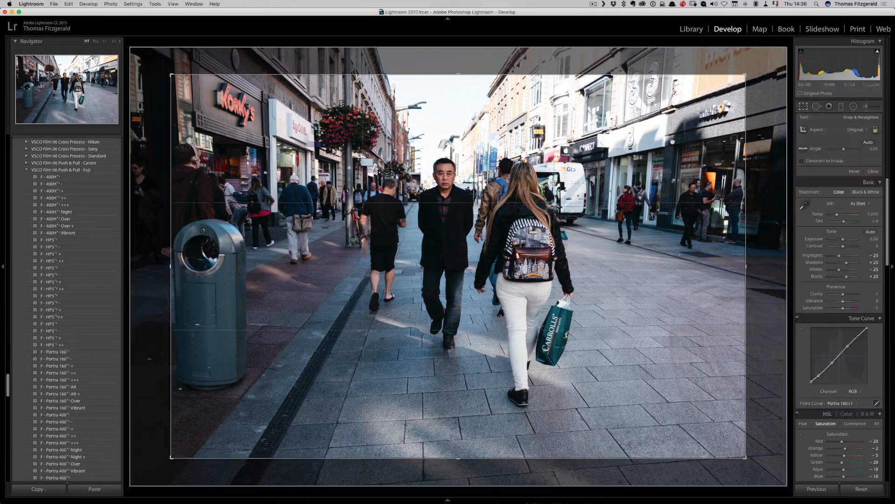
left_click(444, 176)
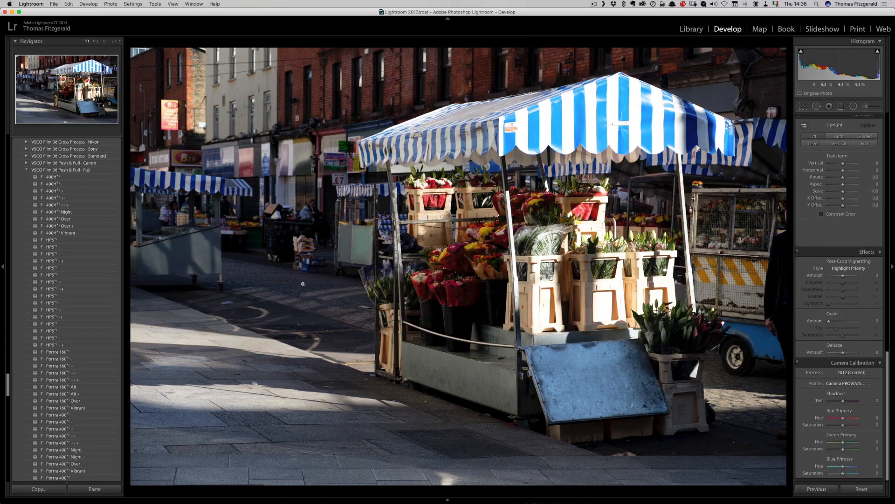
left_click(58, 351)
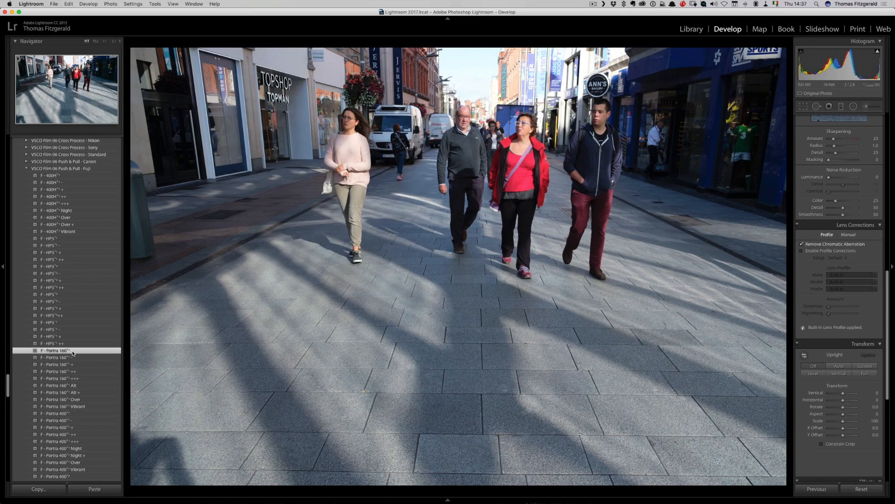
Step: Set the red shutter photo's contrast to +21 and flag both it and the photo of the walking shoppers as picks
left_click(533, 221)
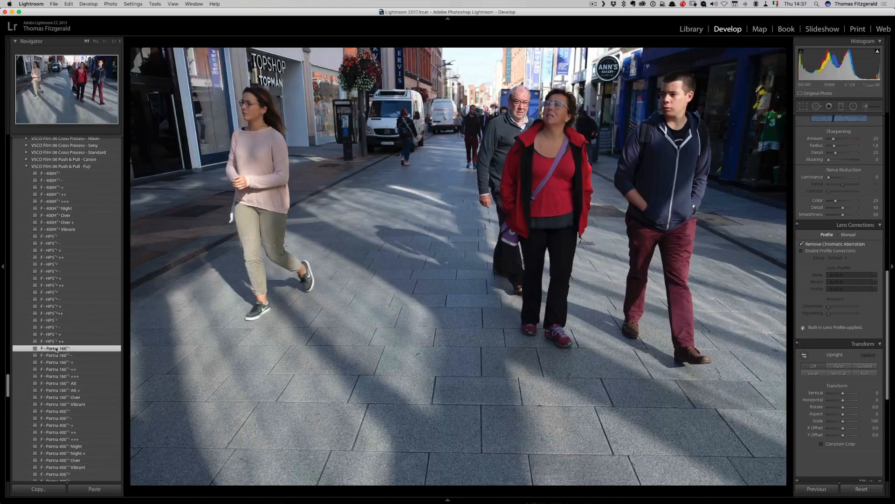
key("p")
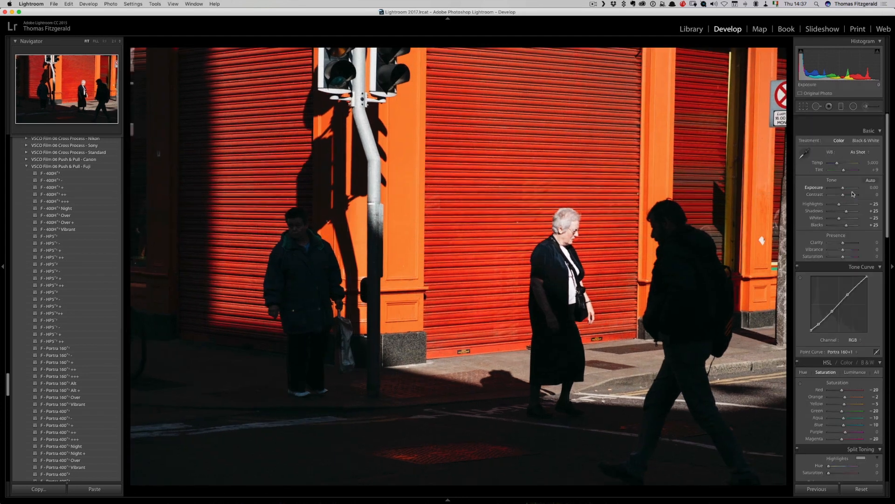
key("p")
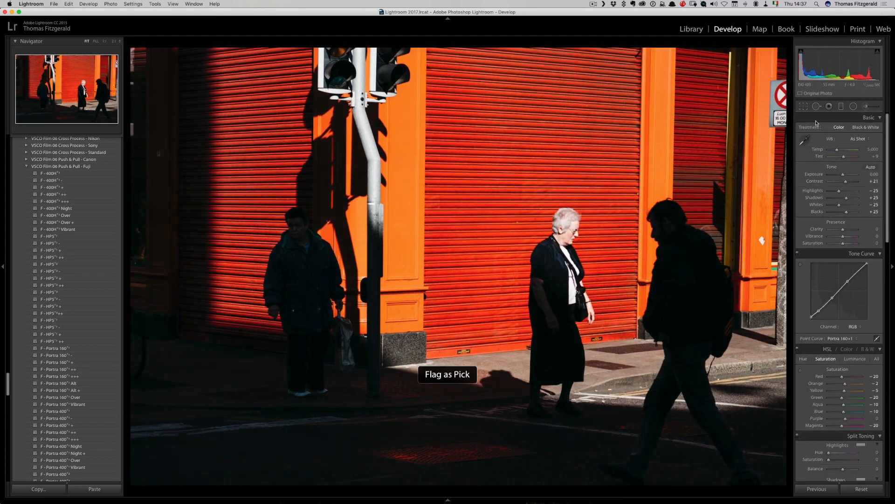
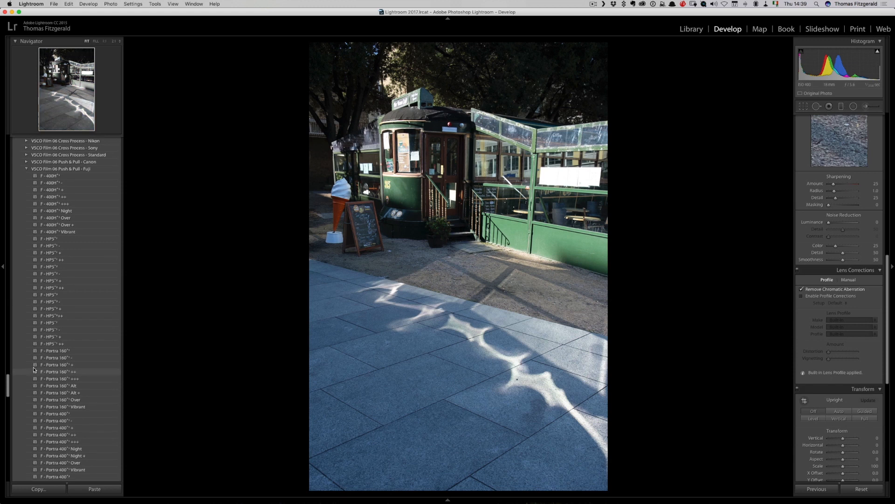
Step: Apply the F - Portra 400+1 preset to the landscape tram café photo and warm its white balance temperature
left_click(68, 421)
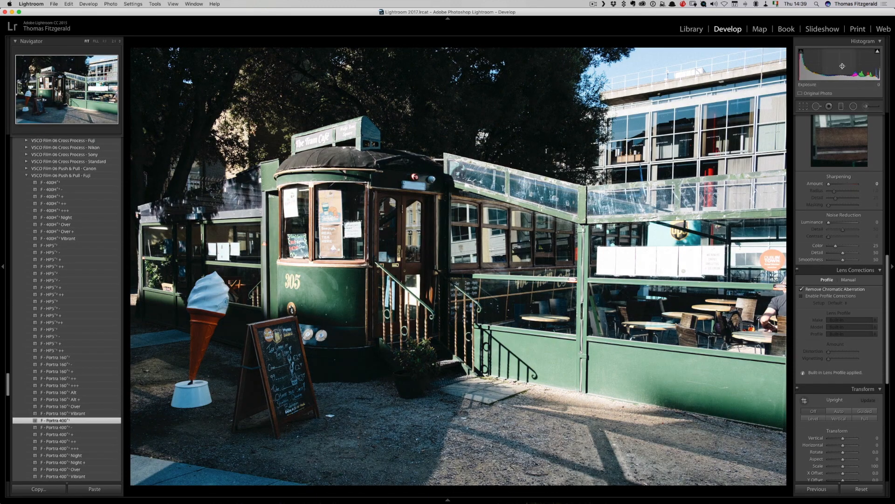
scroll(828, 250, "up", 10)
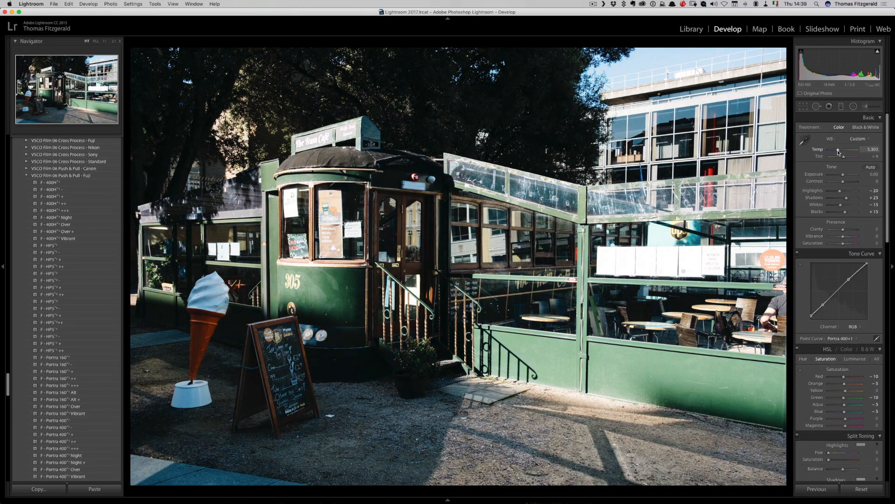
scroll(829, 250, "down", 8)
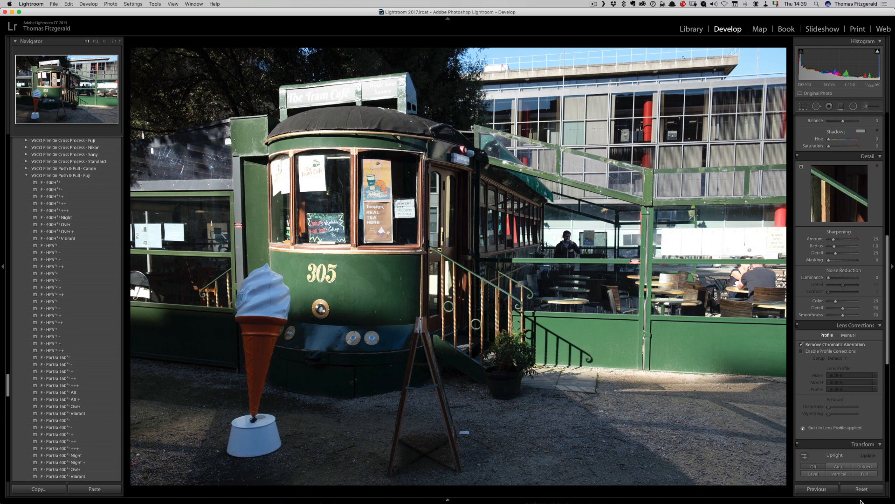
Step: Copy the previous photo's settings to the closer tram café photo, switch it to F - Portra 160+1 and adjust the sharpening amount
left_click(816, 489)
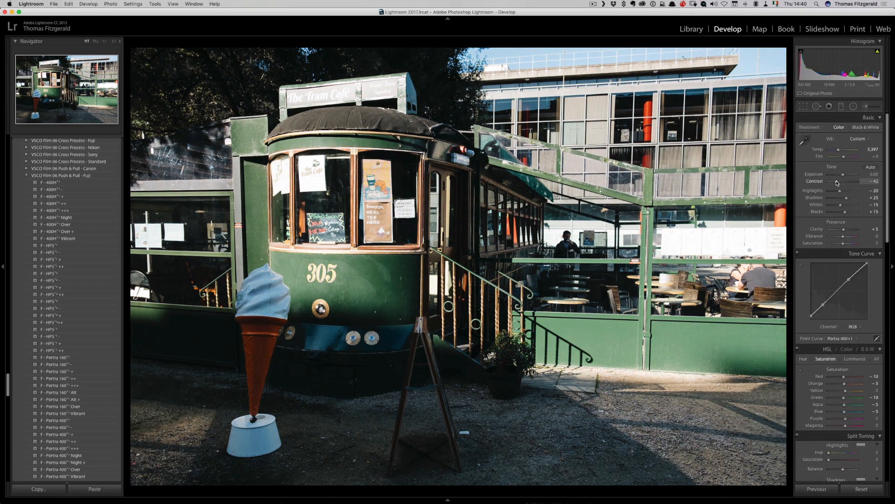
scroll(832, 334, "down", 10)
left_click_drag(833, 334, 832, 334)
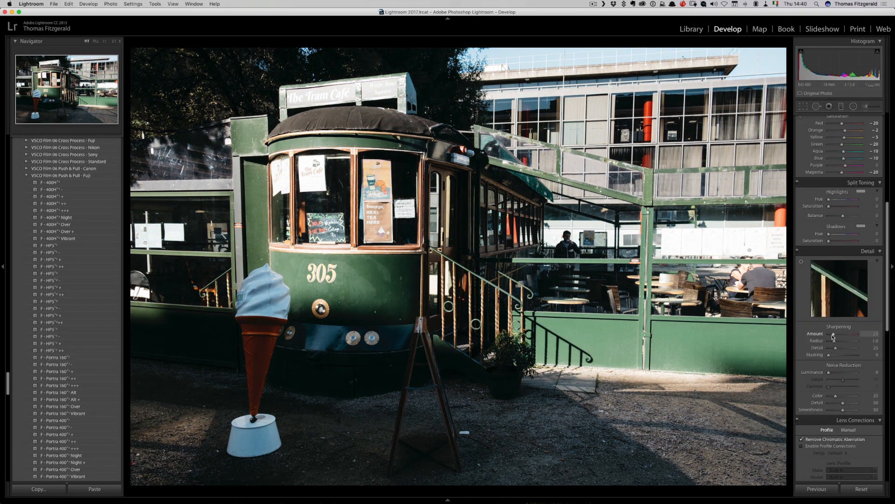
Step: Apply the F - Portra 160+1 preset to the next photo, flag it, and give the tram café photo with the palm tree the same preset
key("Right")
left_click(78, 358)
key("p")
key("Right")
left_click(69, 358)
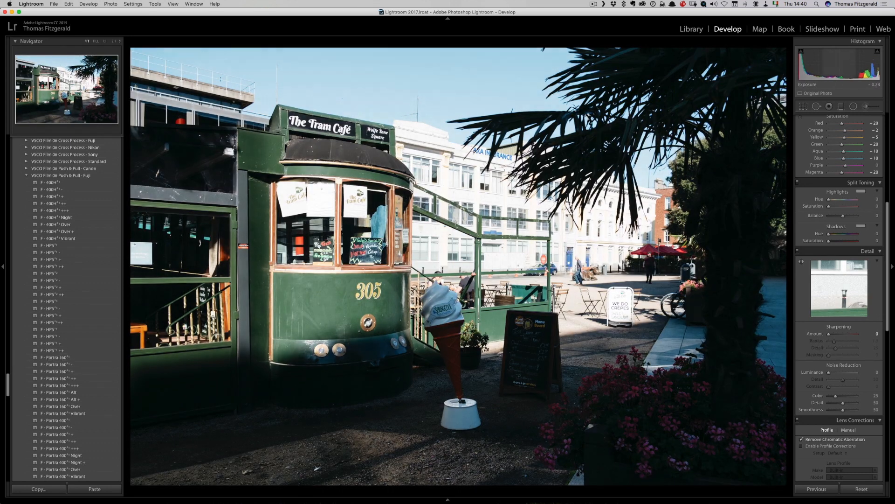
Step: Set the palm tree tram photo's exposure to -0.72, contrast to +38, shadows to +51 and clarity to +17, and flag it as a pick
scroll(842, 205, "up", 10)
left_click_drag(843, 175, 841, 175)
left_click_drag(843, 182, 848, 182)
left_click_drag(843, 230, 846, 230)
key("p")
left_click_drag(845, 199, 849, 200)
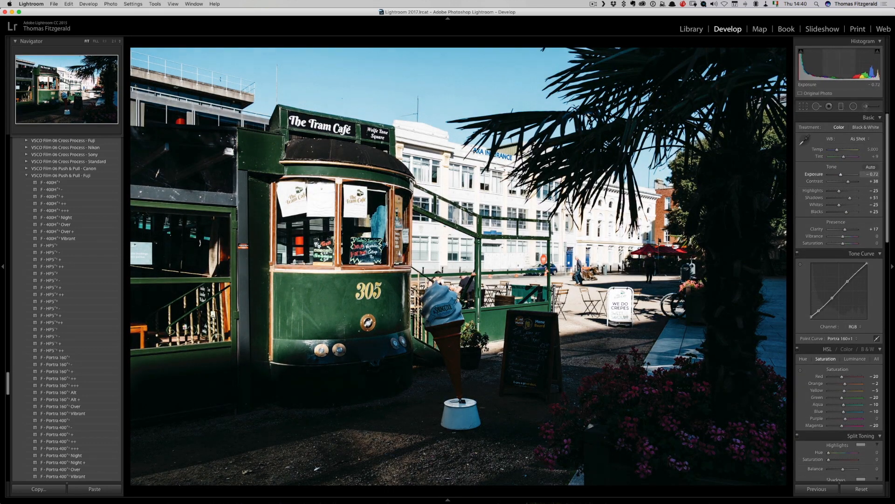
Step: Apply the F - Portra 160+1 preset to the upright close-up of tram 305
key("Right")
left_click(69, 357)
scroll(835, 285, "down", 10)
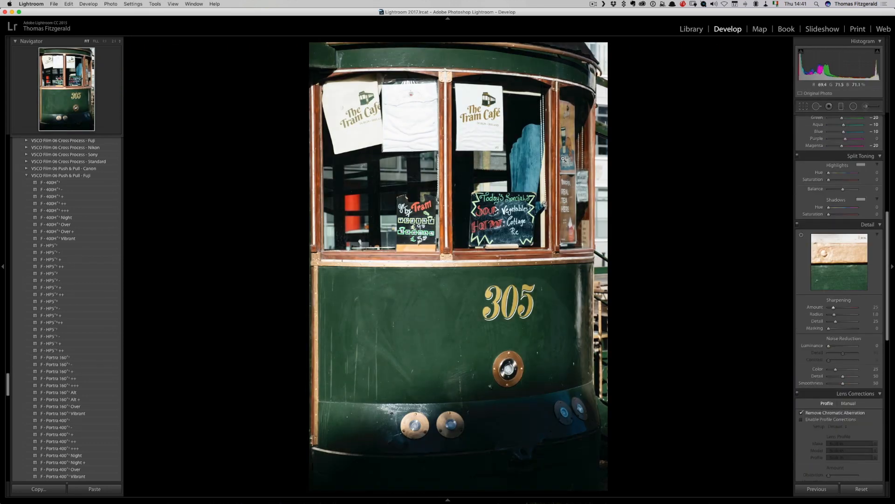
Step: Apply the F - Portra 160+1 preset to the photos of the woman in pink and the Fitzsimons Hotel crossing, flagging both as picks
key("Right")
key("Right")
key("Right")
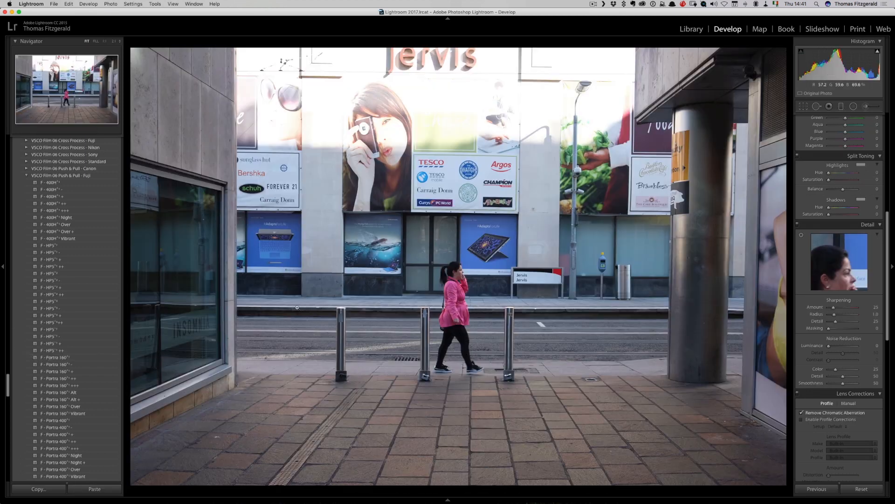
left_click(61, 357)
key("p")
key("Right")
left_click(61, 358)
key("p")
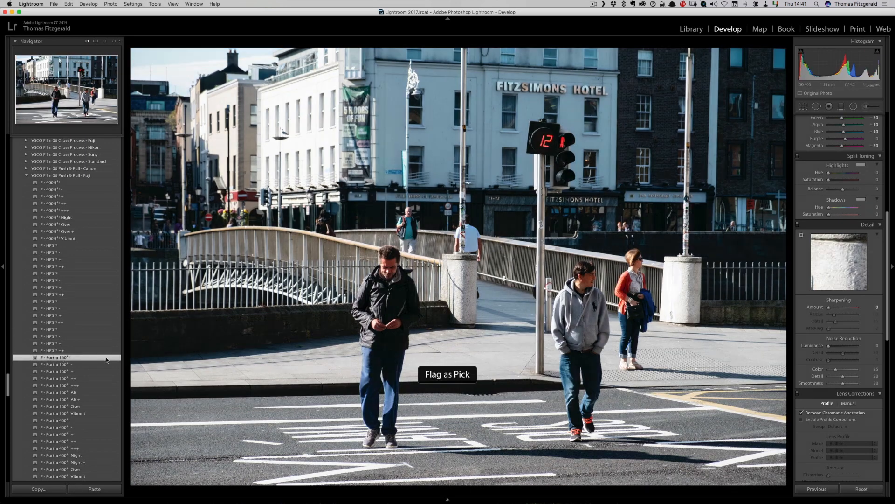
Step: Apply F - Portra 160+1 to the road-crossing photo, undo a trial of its minus variant, set exposure -0.14 and clarity +3, and raise vibrance
key("Right")
left_click(61, 357)
left_click(69, 371)
key("super+z")
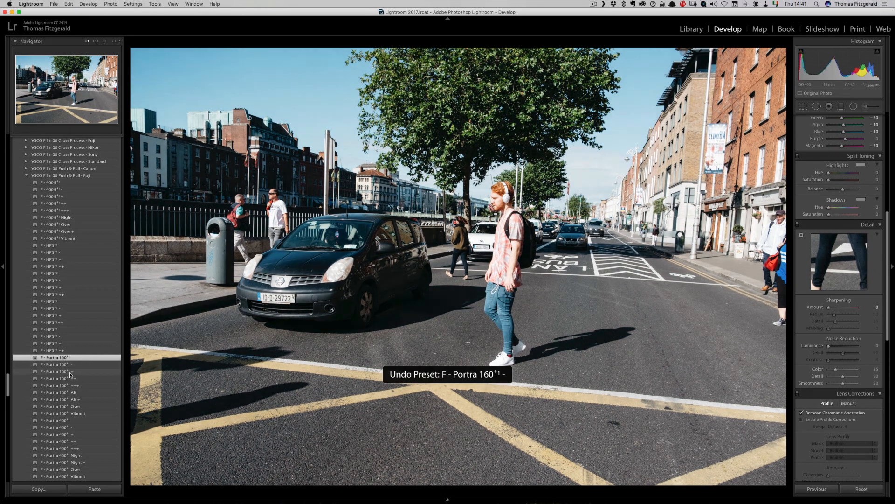
scroll(860, 230, "up", 10)
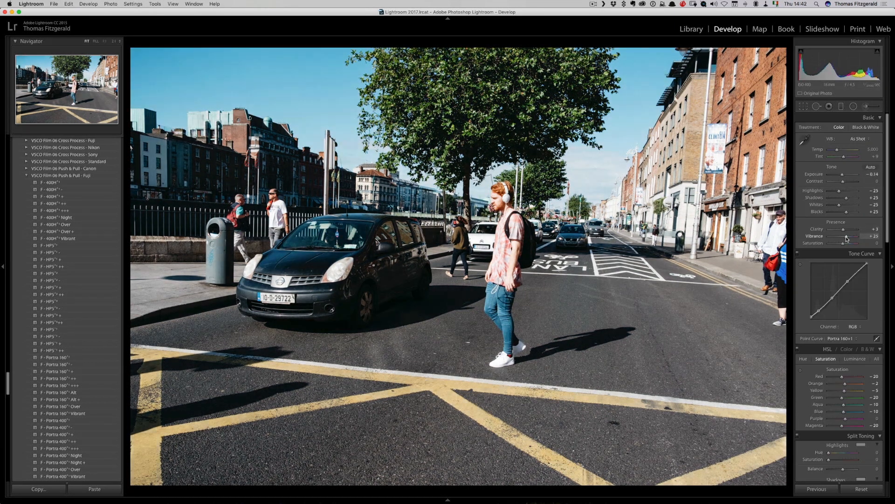
Step: Copy the previous photo's settings to the photo of pedestrians by the footbridge and set exposure to -0.28 and contrast to -10
key("Right")
left_click(816, 489)
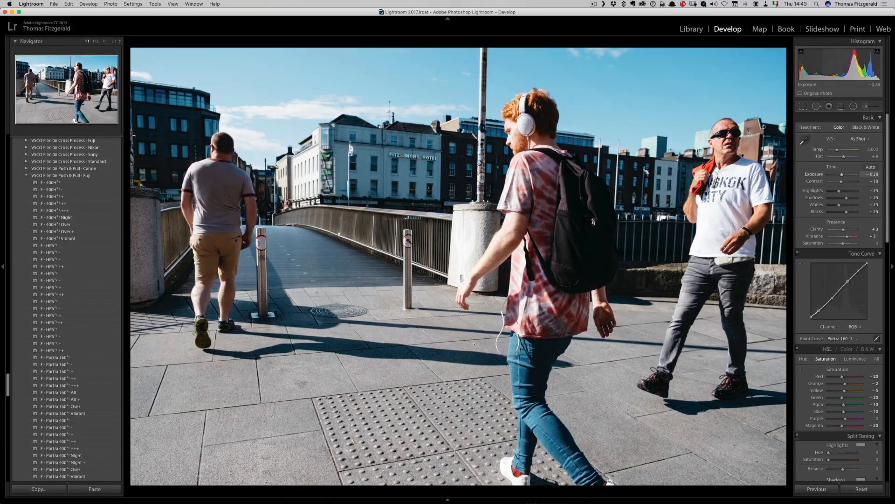
left_click(449, 476)
Step: Apply the F - Portra 160+1 preset to the next photo and to the river photo with the New Black sticker
left_click(56, 357)
key("Right")
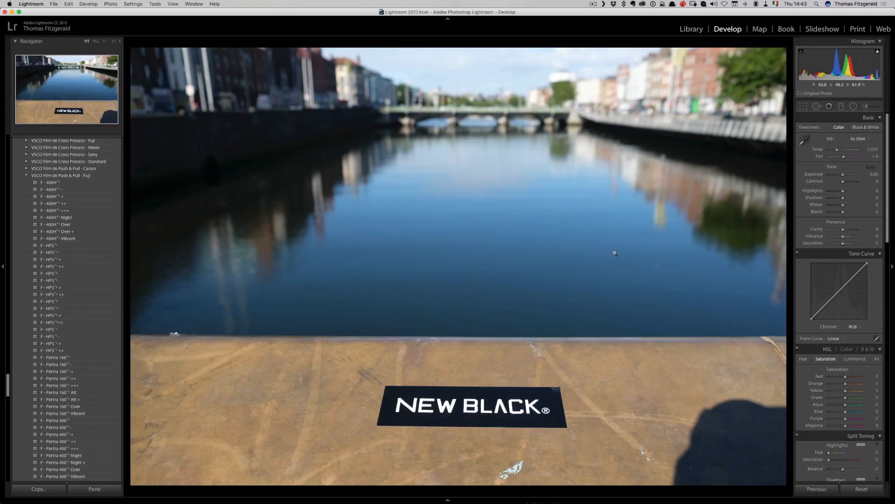
left_click(70, 359)
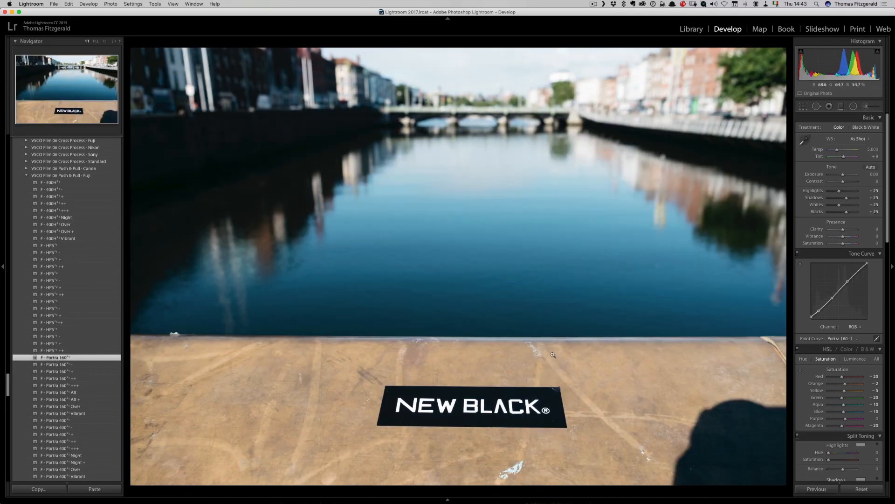
Step: Apply the F - Portra 160+1 preset to the closer photo of a person's shadow on the water and set its contrast to +29
key("Right")
key("Right")
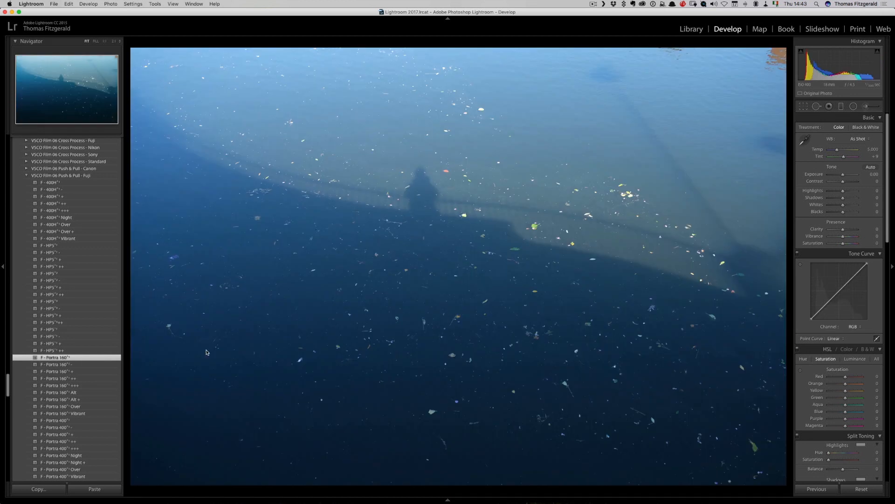
key("Right")
left_click(60, 357)
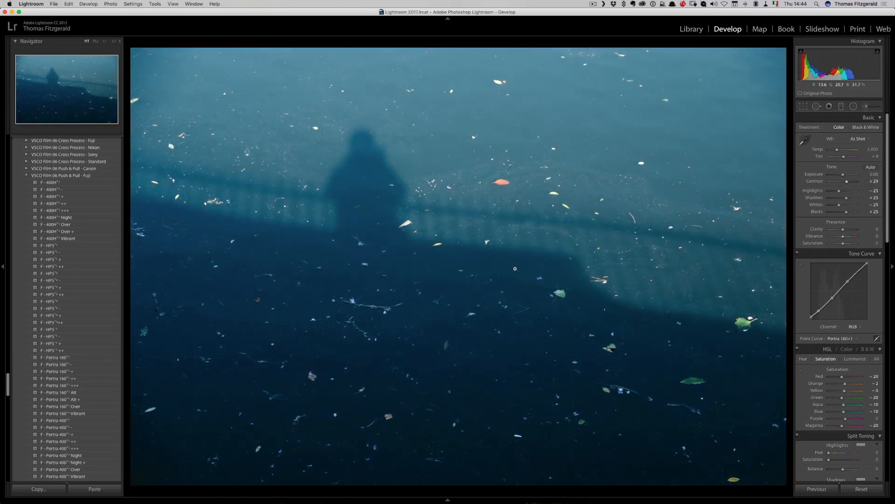
Step: Apply the F - Portra 160+1 preset to the following photos, up to the one of tourists outside Straight Up Burgers
key("Right")
left_click(16, 358)
key("Right")
left_click(16, 359)
left_click(363, 235)
left_click(363, 234)
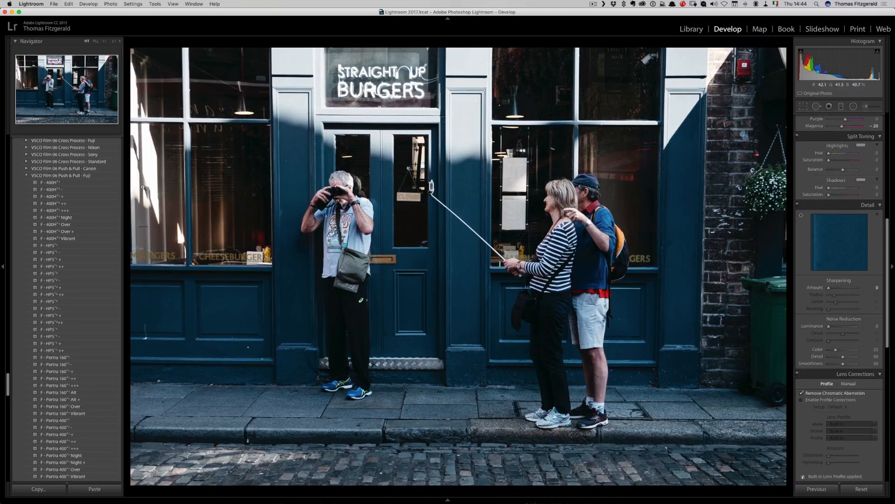
Step: Undo the last two changes to the Straight Up Burgers photo and flag it as a pick
scroll(84, 181, "up", 5)
left_click_drag(8, 377, 8, 185)
key("super+z")
key("super+z")
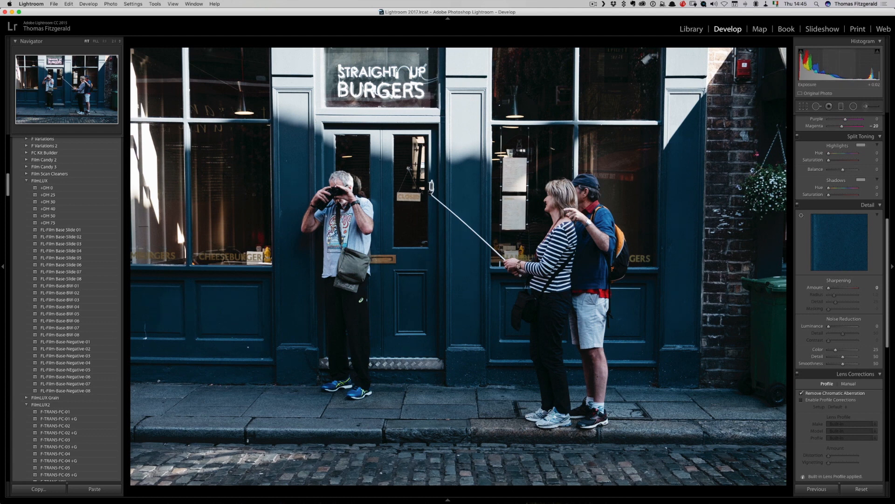
key("p")
Step: Apply the F - Portra 160+1 preset to the following photos and give the flag-draped window photo exposure +0.38 and contrast +22
scroll(60, 171, "down", 15)
scroll(67, 297, "down", 20)
left_click(67, 328)
scroll(835, 179, "up", 10)
left_click_drag(843, 175, 844, 175)
key("Right")
left_click(66, 329)
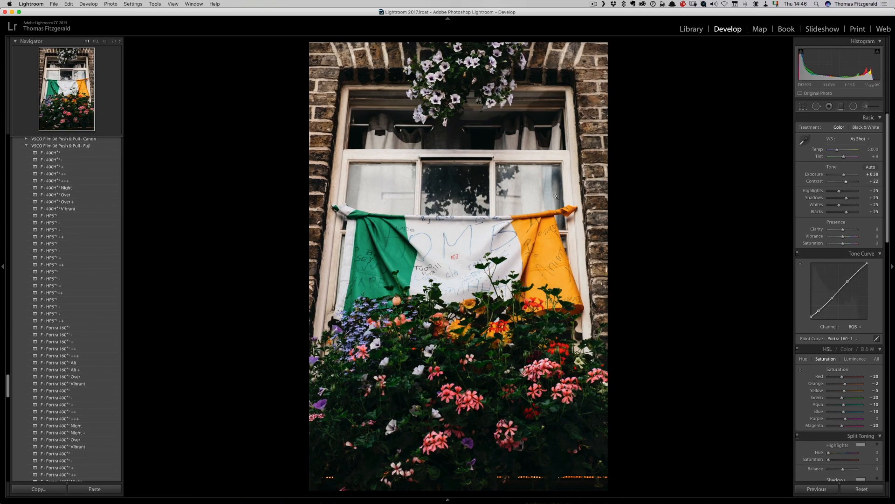
Step: Apply the F - Portra 160+1 preset to the next two photos, setting exposure -0.44 and clarity +13 on the Temple Bar Gallery one
key("Right")
left_click(76, 328)
key("Right")
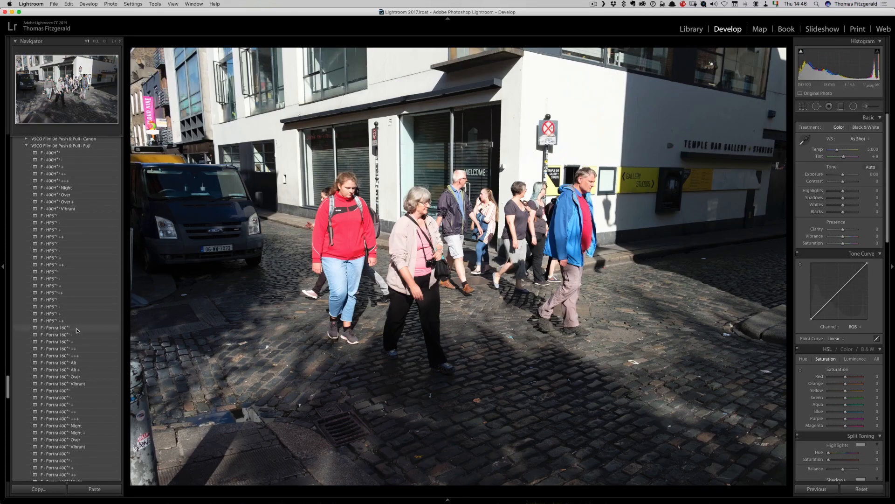
left_click(76, 329)
left_click_drag(843, 230, 846, 230)
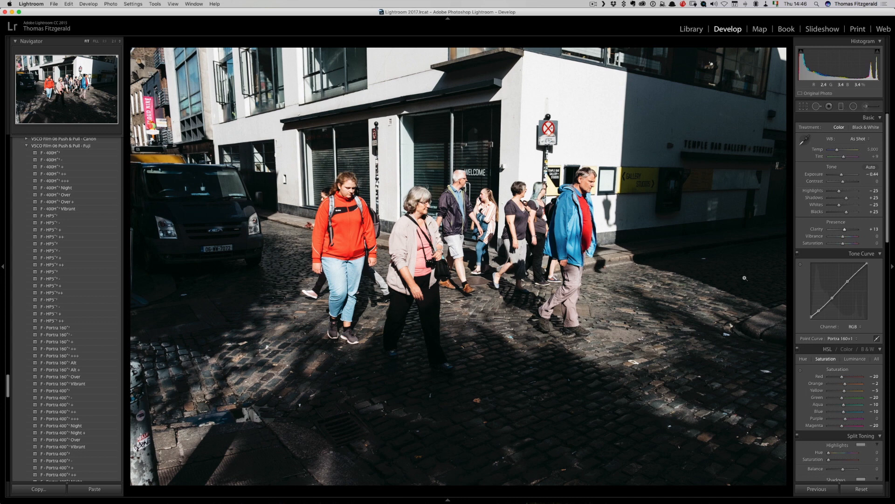
Step: Apply the F - Portra 160+1 preset to the photo of the woman with the red suitcase, set exposure to -0.10 and flag it
key("Right")
left_click(76, 329)
key("Right")
key("Left")
key("p")
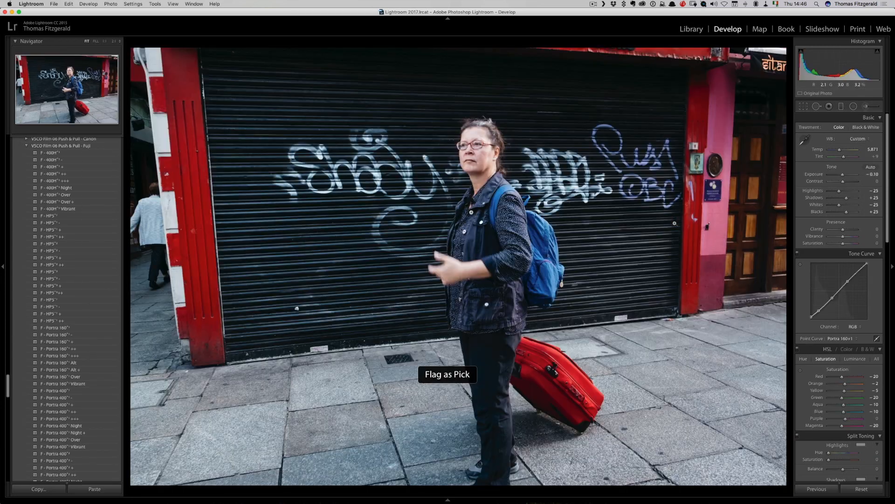
Step: Copy the previous photo's settings to the photo of a woman using her phone, set exposure to +0.34 and flag it as a pick
key("Right")
left_click(817, 489)
left_click_drag(829, 69, 835, 69)
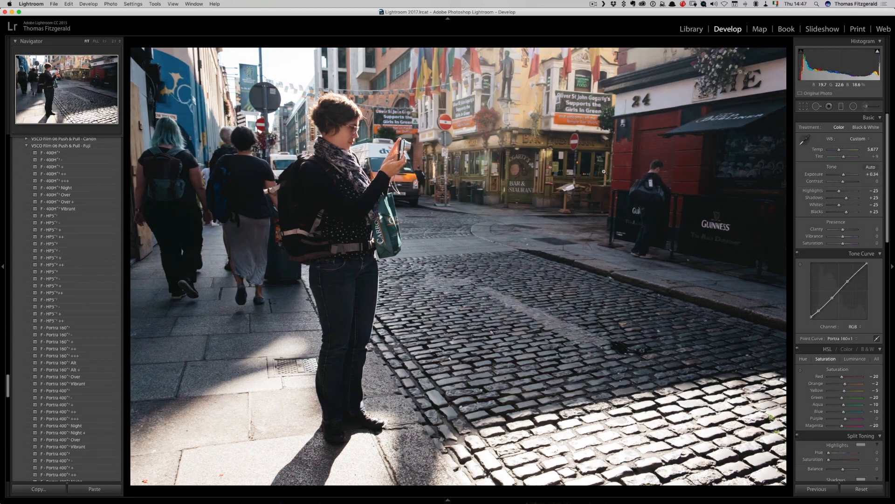
key("Right")
key("p")
key("Right")
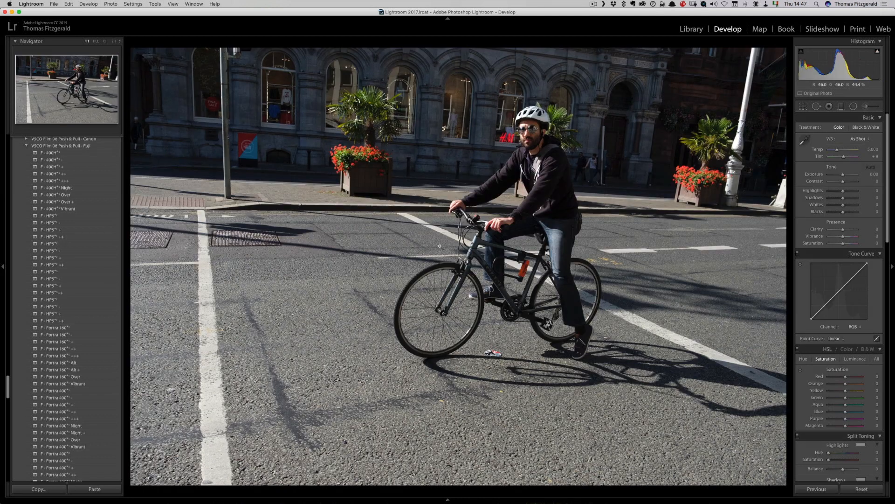
Step: Apply the F - Portra 160+1 preset to the next two cyclist photos and set exposure to +0.40 on the first and +0.38 on the second
left_click(55, 328)
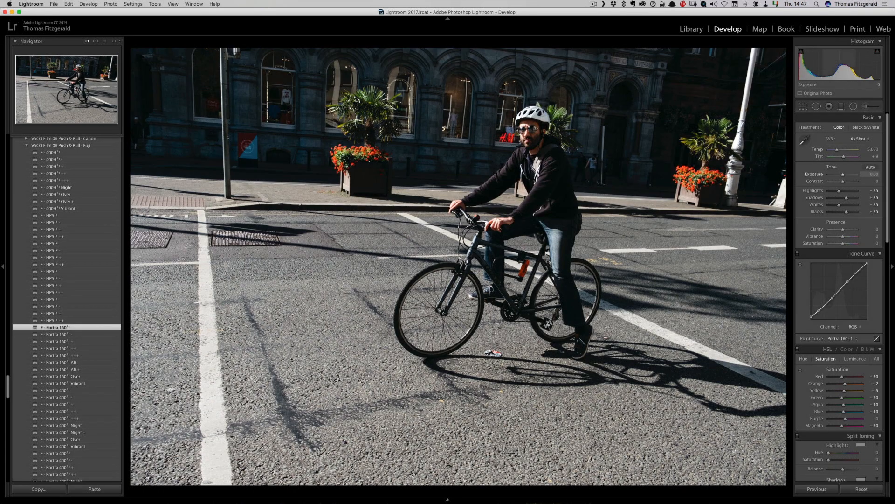
left_click_drag(835, 70, 842, 70)
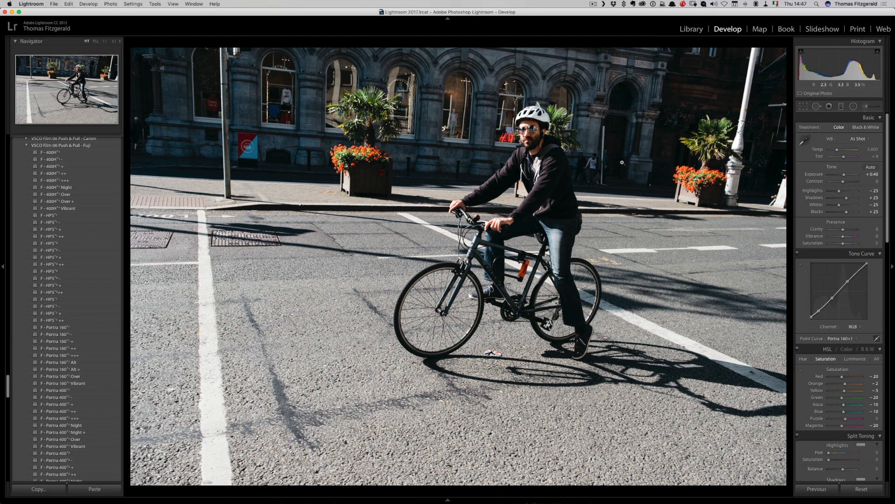
key("Right")
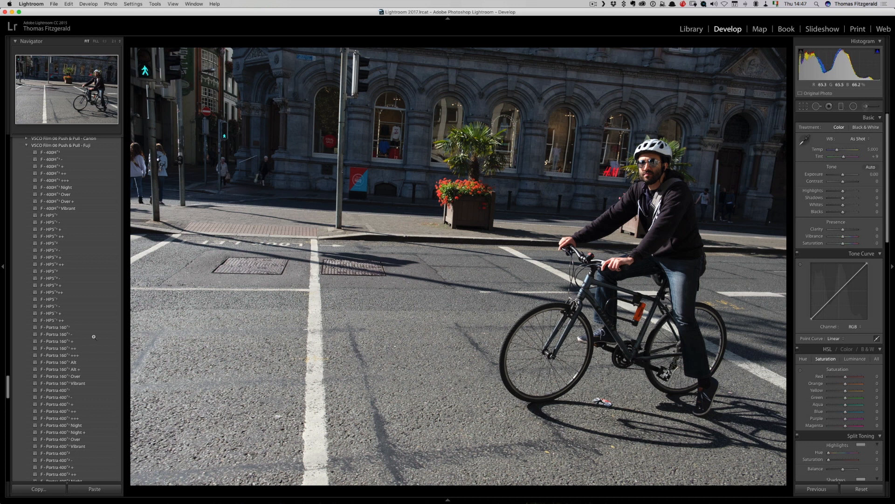
left_click(69, 328)
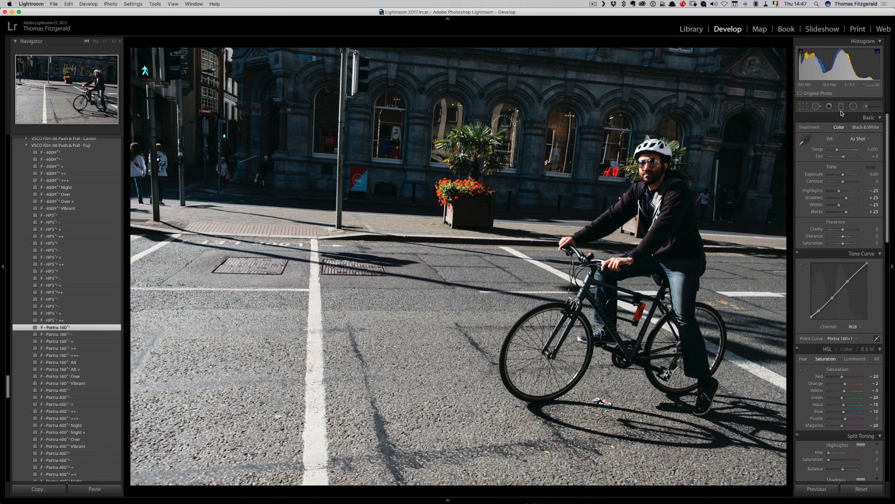
key("equal")
key("equal")
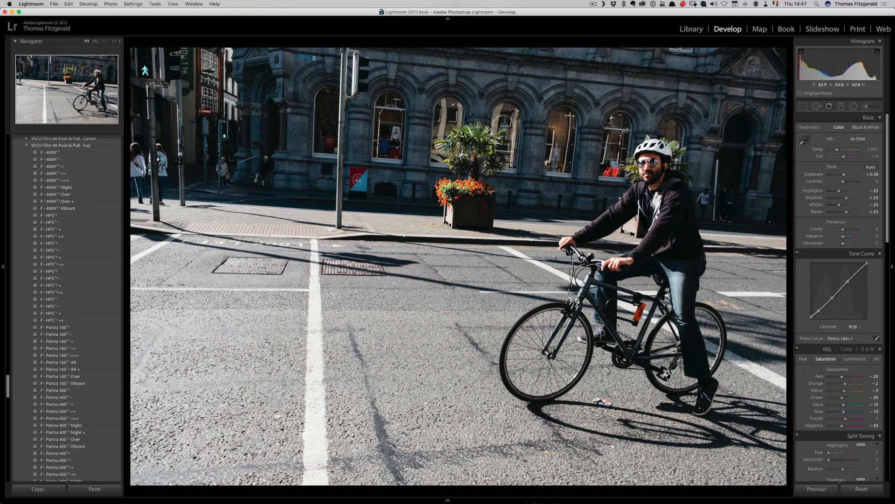
Step: Apply the F - Portra 160+1 preset with exposure +0.04 to both photos of the elderly woman, flagging the wider one as a pick
key("Right")
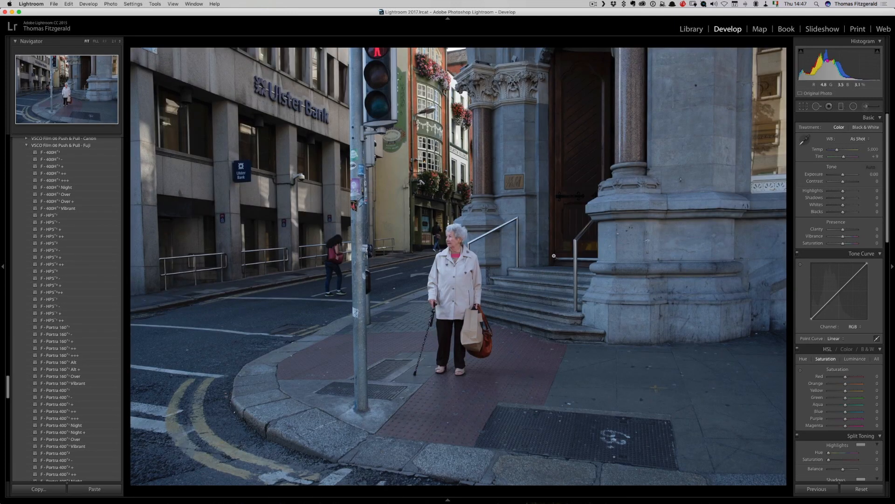
left_click(28, 327)
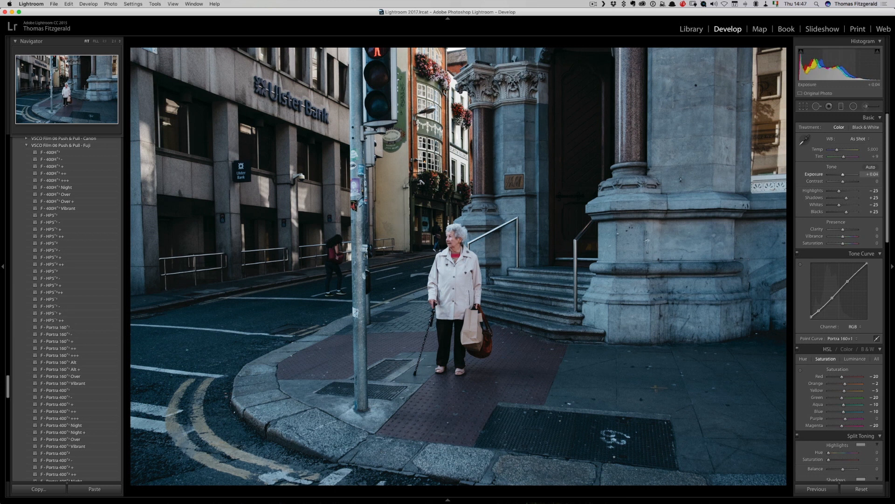
key("p")
key("Right")
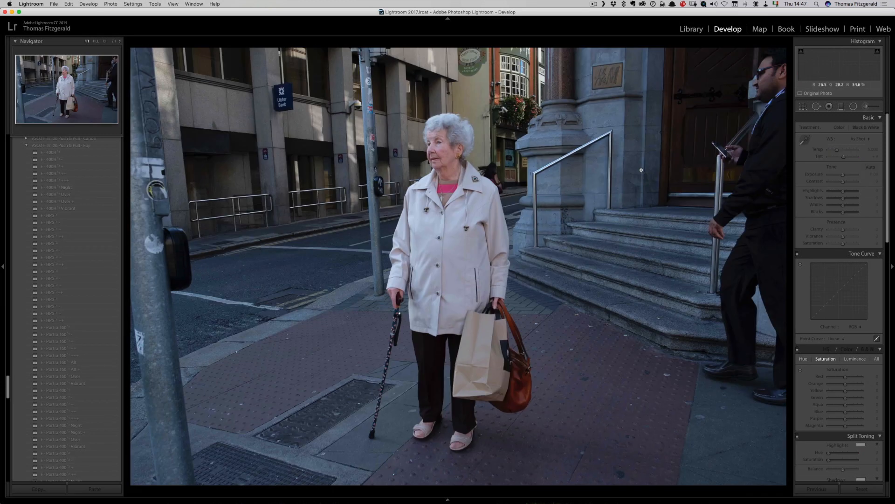
left_click(89, 332)
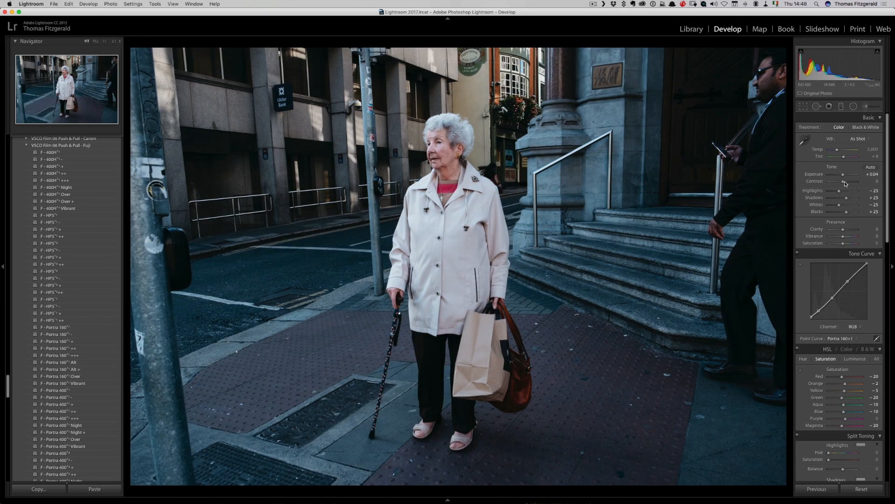
Step: Apply the F - Portra 160+1 preset to the photo of the man in the pub doorway and straighten its crop by 0.80
key("Right")
left_click(56, 327)
left_click(391, 280)
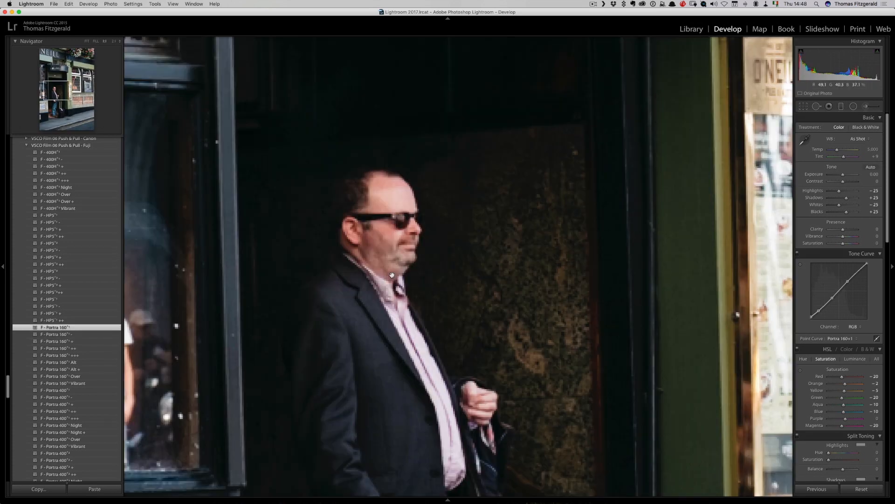
left_click(393, 278)
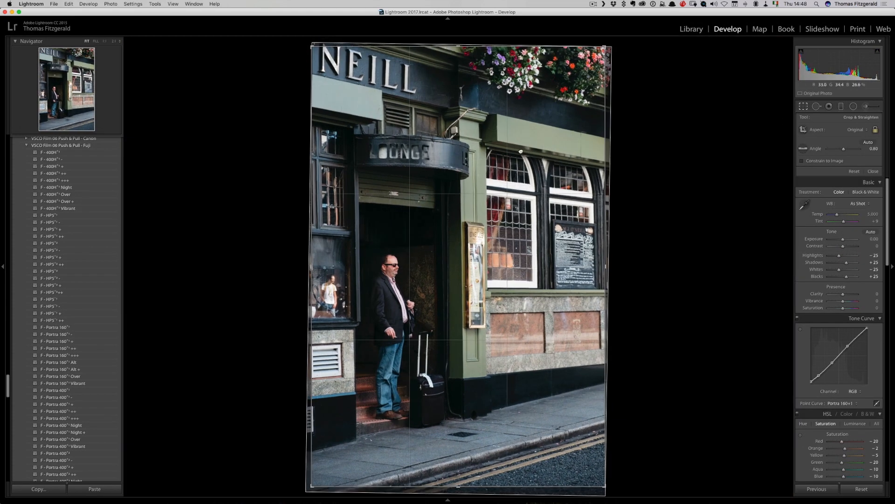
left_click_drag(843, 181, 845, 182)
scroll(845, 182, "down", 10)
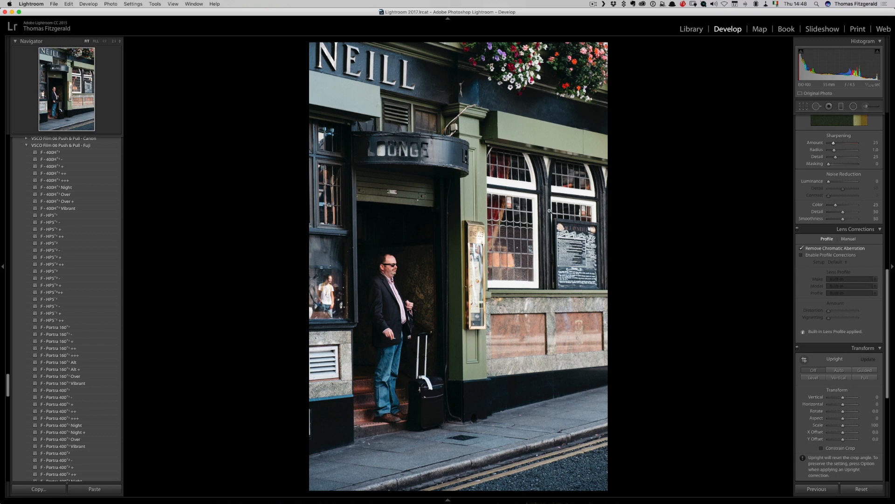
Step: Apply the F - Portra 160+1 preset to the parked bicycle photo and the next one of pedestrians by a white car, flagging the latter
key("Right")
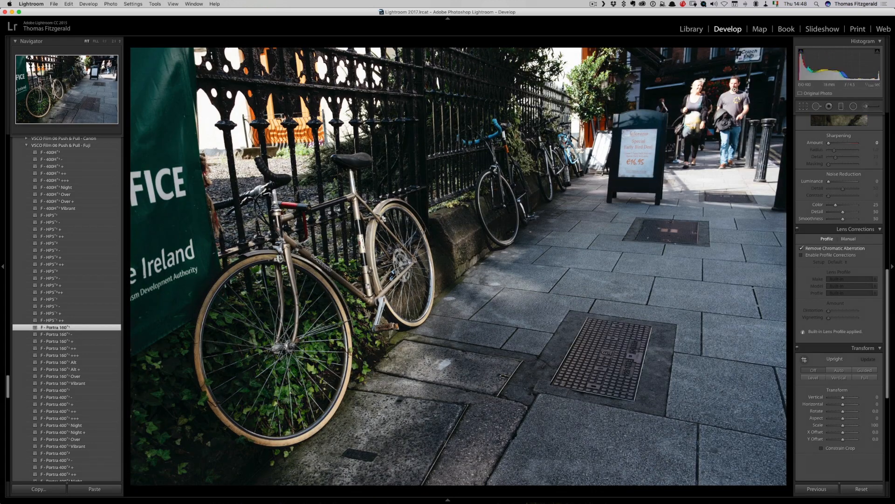
key("Right")
left_click(68, 328)
key("p")
Step: Apply the F - Portra 160+1 preset to the photo of the worker in the high-visibility vest and set its sharpening amount to 24
key("Right")
left_click(69, 328)
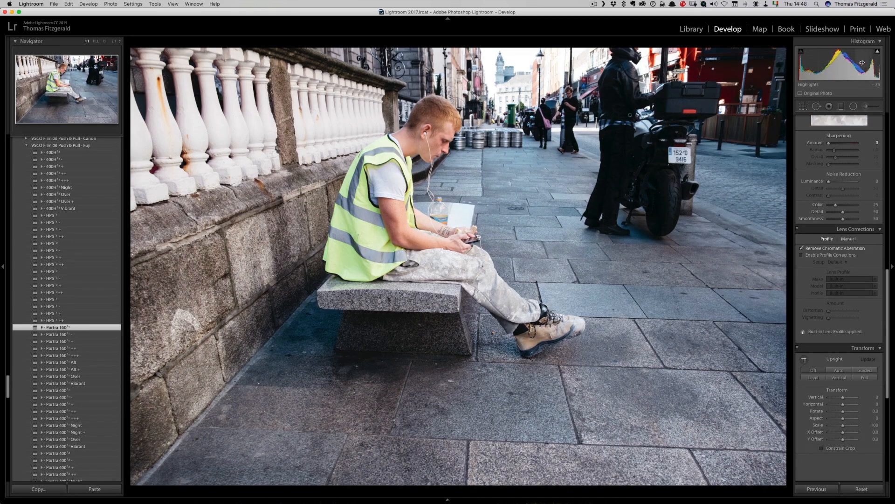
scroll(845, 168, "up", 1)
left_click(835, 154)
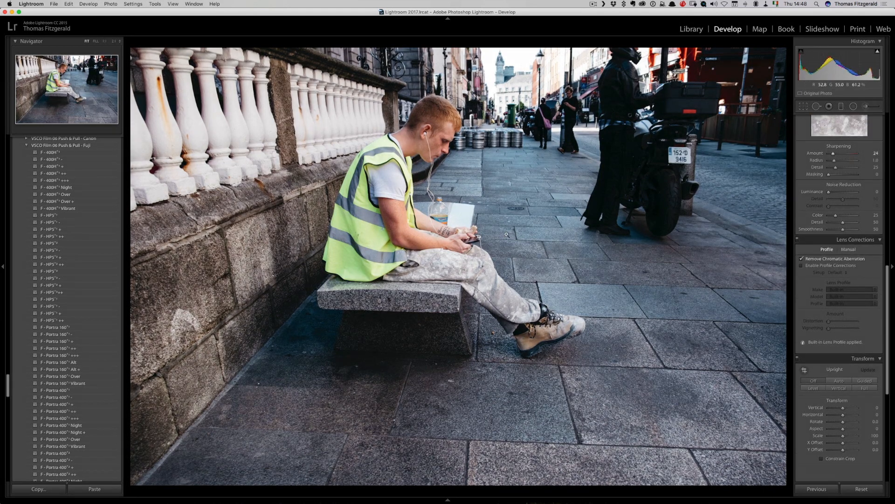
Step: Apply the F - Portra 160+1 preset to the wider photo of beer kegs and set its exposure to +0.16
key("Right")
left_click(69, 328)
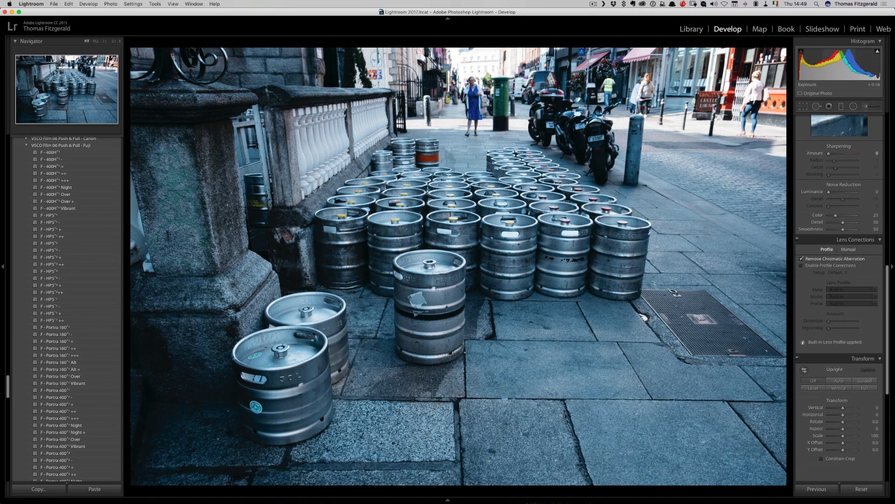
scroll(834, 168, "up", 10)
Step: Set the closer beer keg photo's colour temperature to 5,428 and raise its clarity and contrast
left_click_drag(837, 150, 838, 150)
key("Right")
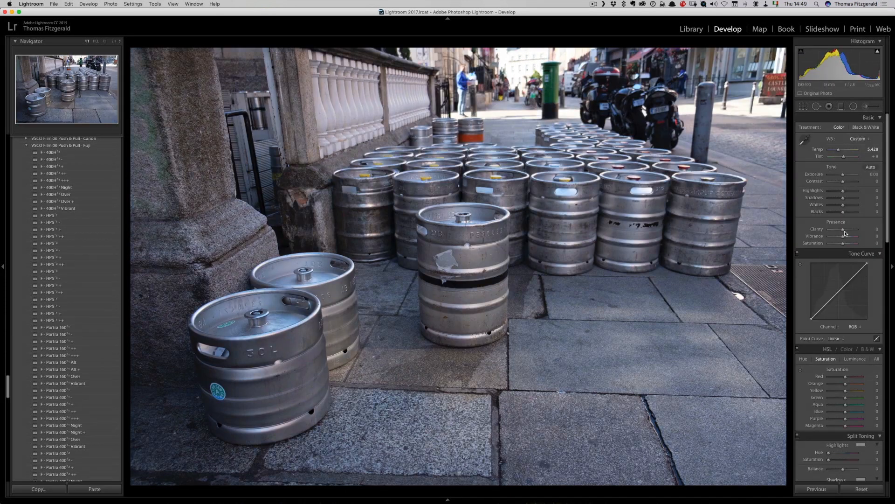
left_click_drag(843, 230, 844, 230)
left_click_drag(843, 182, 847, 183)
scroll(832, 228, "down", 10)
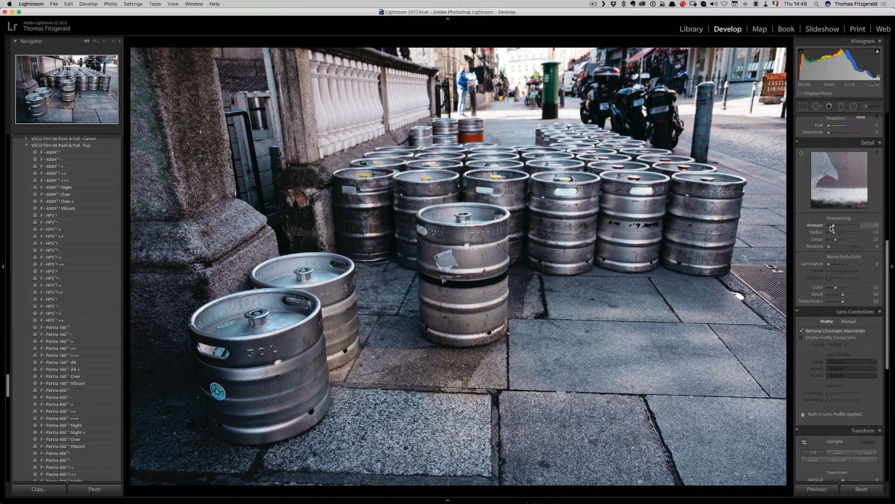
Step: Apply the F - Portra 160+1 preset to the two photos of the barman behind the café counter
key("Right")
left_click(56, 327)
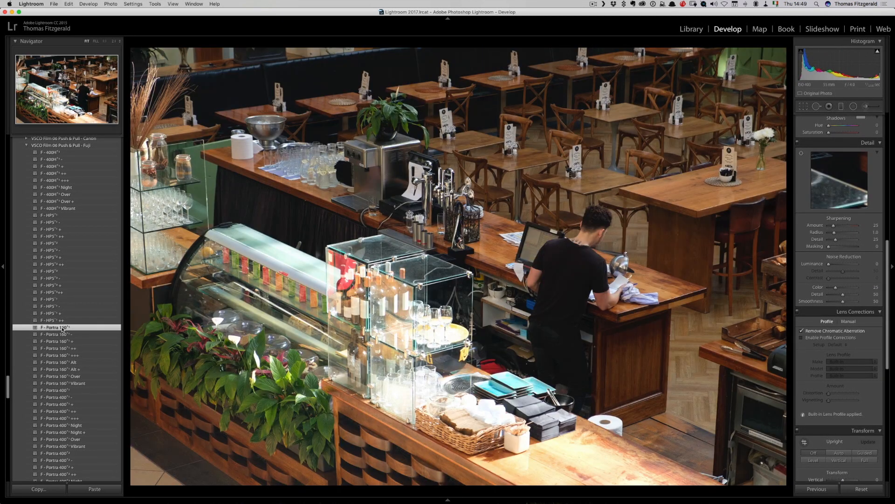
key("Right")
left_click(62, 328)
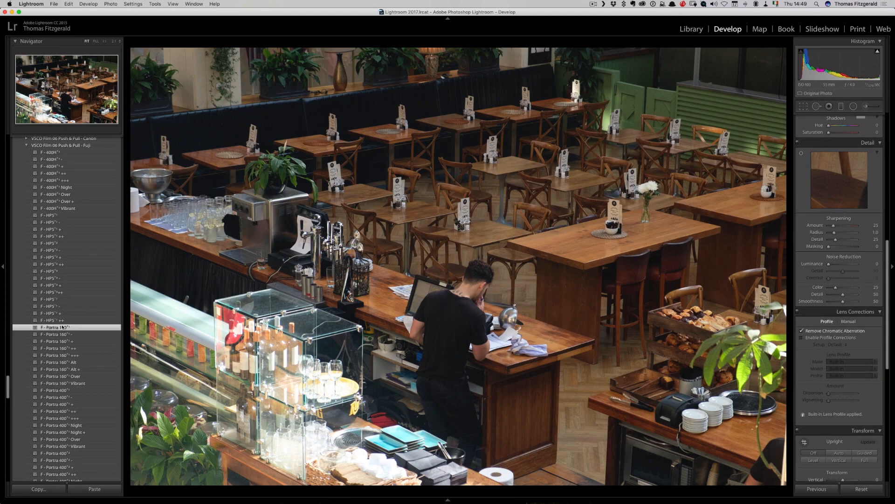
Step: Add sharpening to the second café counter photo and set exposure to +0.08, clarity to +13 and post-crop vignetting to -15
scroll(62, 328, "up", 1)
scroll(835, 186, "down", 3)
left_click_drag(829, 174, 833, 175)
scroll(833, 175, "up", 5)
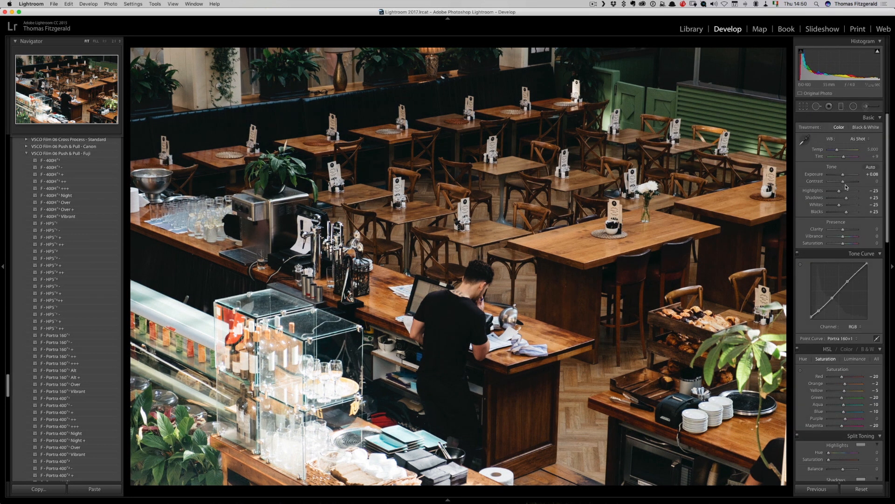
left_click_drag(843, 229, 846, 230)
scroll(842, 247, "down", 10)
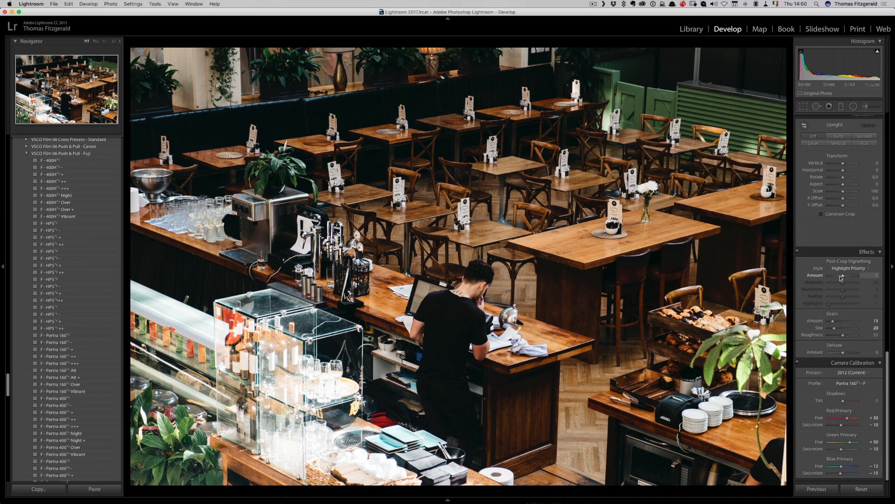
left_click_drag(841, 276, 840, 276)
Step: Copy the previous photo's settings to the photo of empty café tables and the first overhead view of the café
key("Right")
left_click(817, 488)
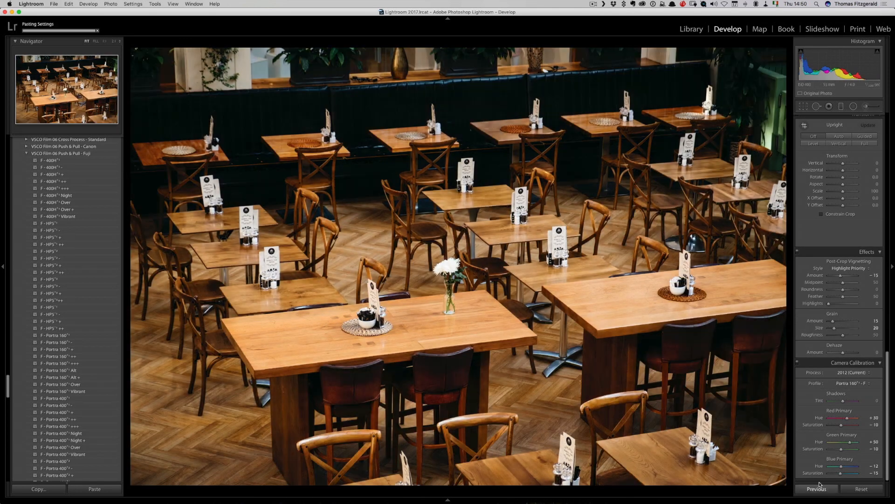
key("Right")
left_click(817, 488)
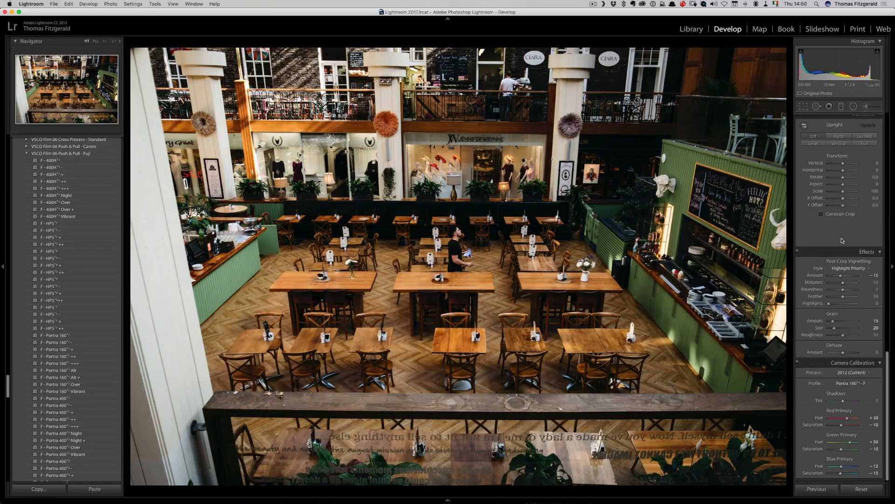
Step: Edit the café courtyard photo with exposure +0.32, contrast -10 and clarity +13, adjust its sharpening and flag it as a pick
key("Right")
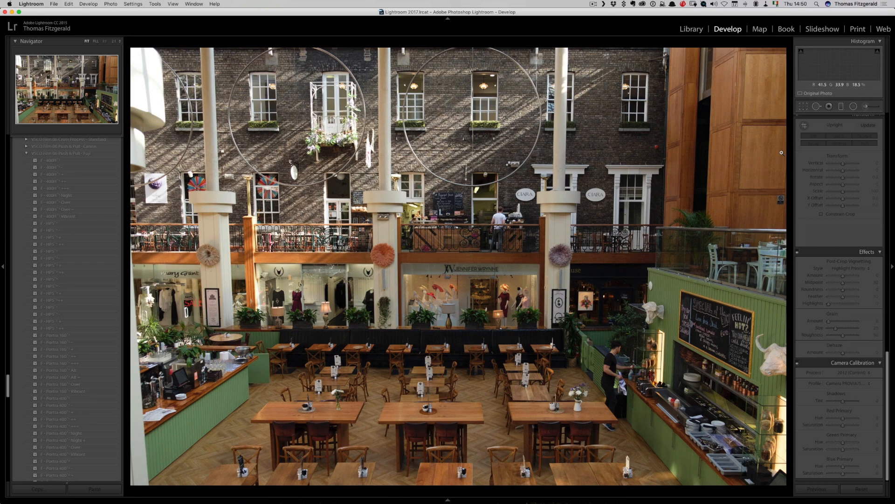
scroll(811, 253, "up", 10)
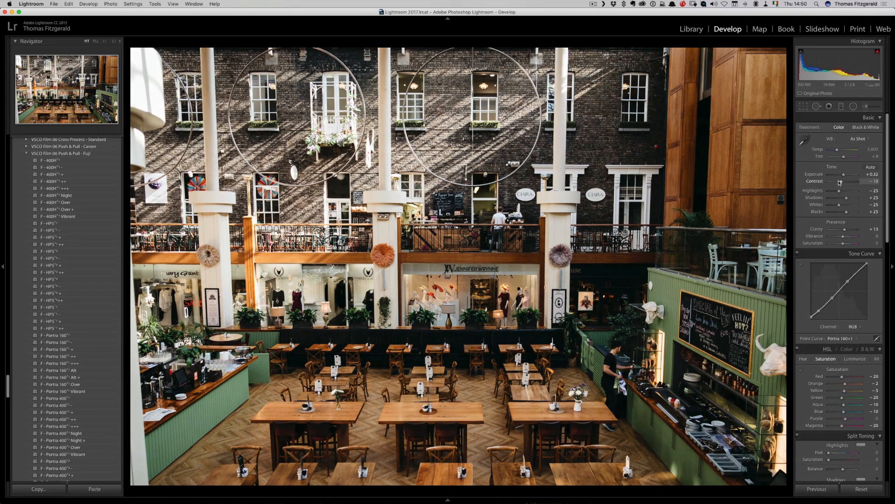
key("p")
left_click(499, 249)
scroll(832, 259, "down", 10)
left_click_drag(833, 261, 832, 261)
left_click(508, 254)
Step: Return to the collection's thumbnail grid and reopen the second-to-last café courtyard photo for developing
key("Right")
key("g")
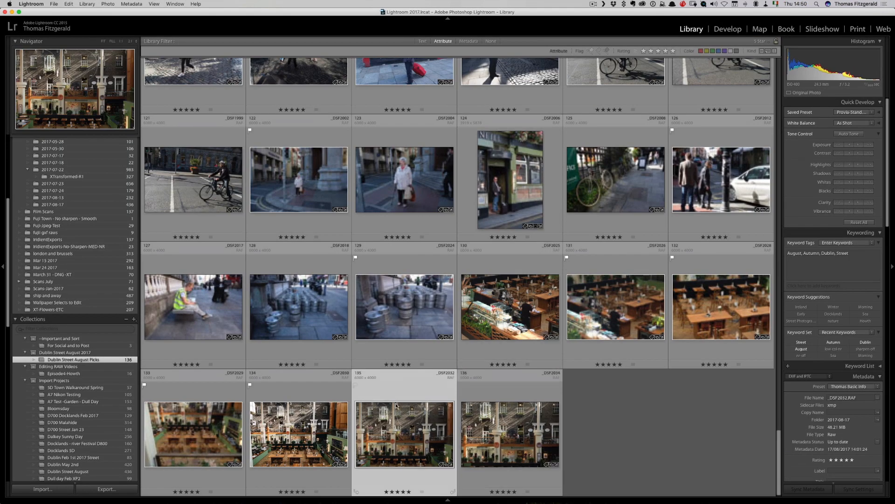
double_click(401, 387)
key("d")
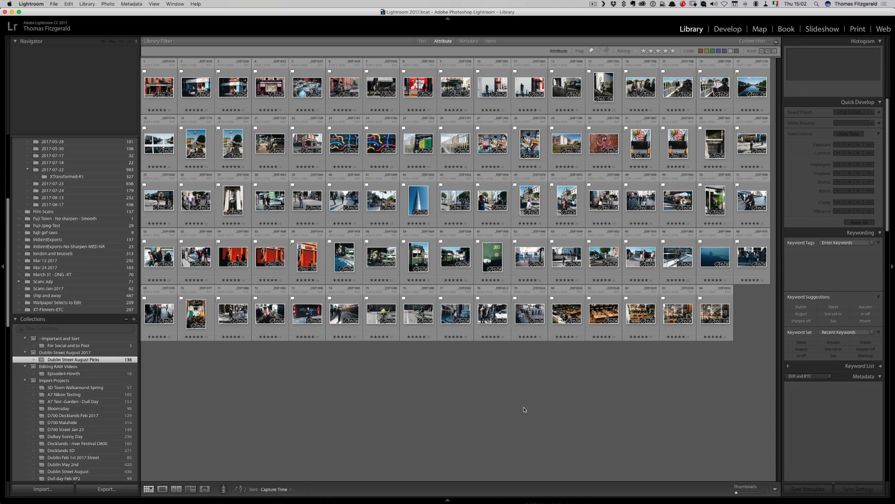
Step: Create a collection named "Dublin Street August Selects" from all the filtered photos, inside the Dublin Street August 2017 set
key("super+a")
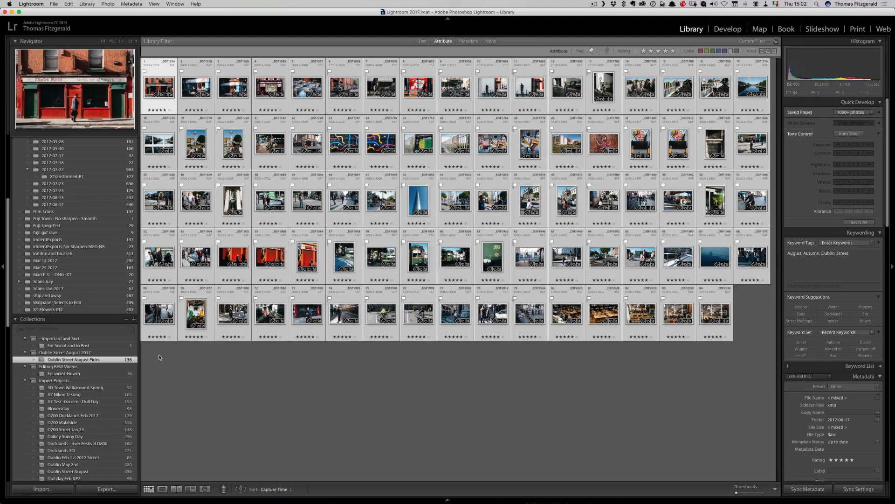
left_click(135, 321)
left_click(148, 326)
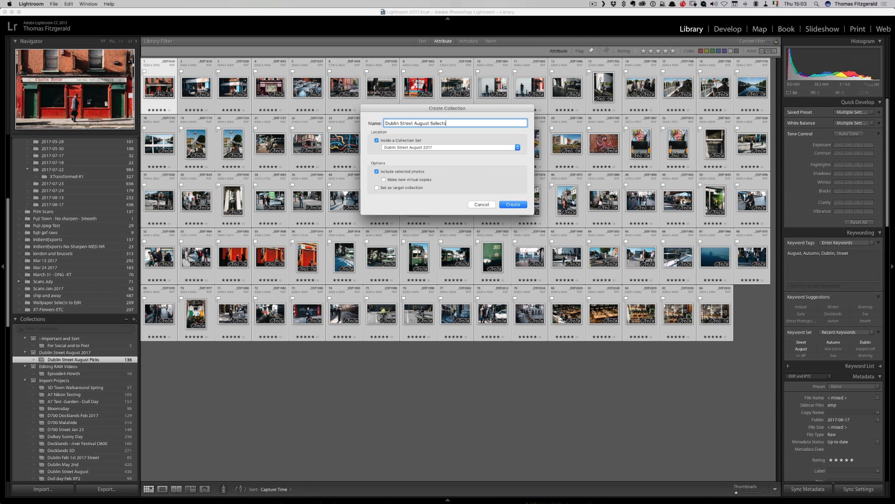
key("Return")
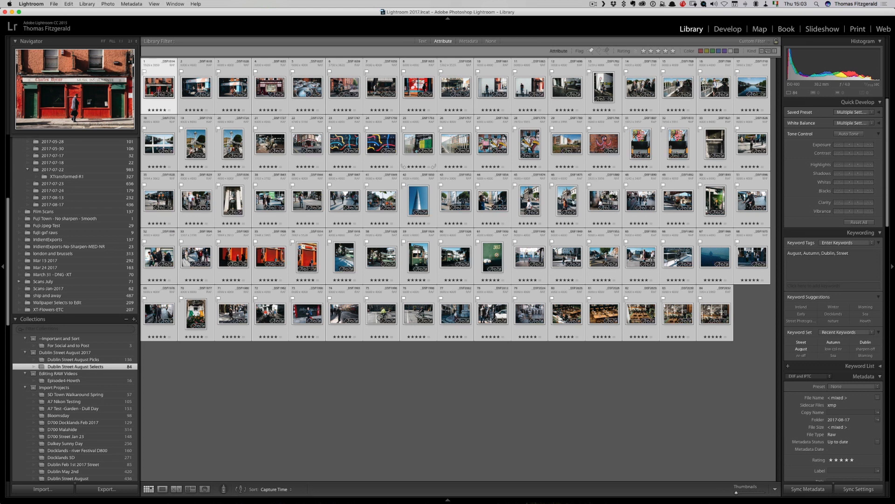
Step: Review several of the selects at full view, including the red shutter and cyclist photos, and return to the thumbnail grid
left_click(442, 371)
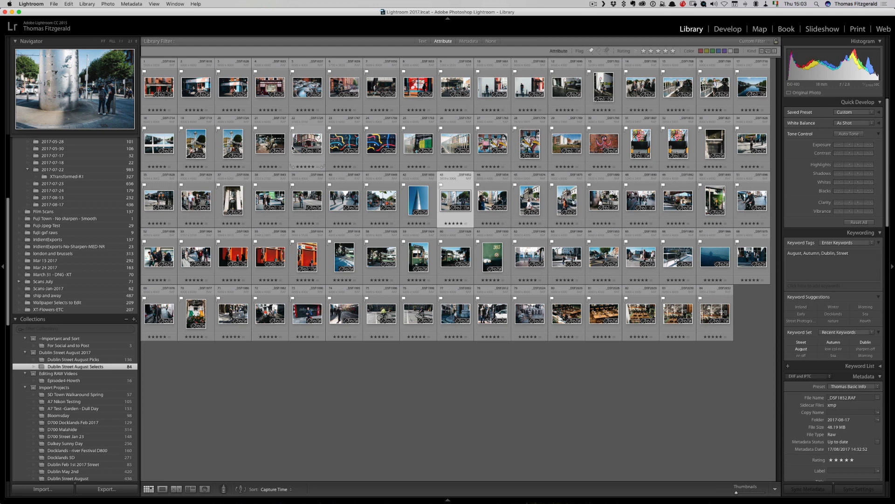
double_click(265, 252)
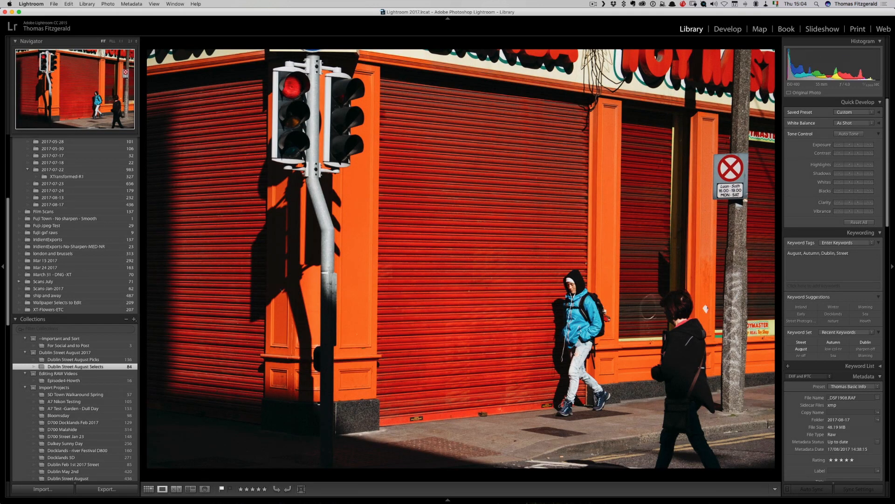
key("Right")
key("Right")
key("Right")
key("Right")
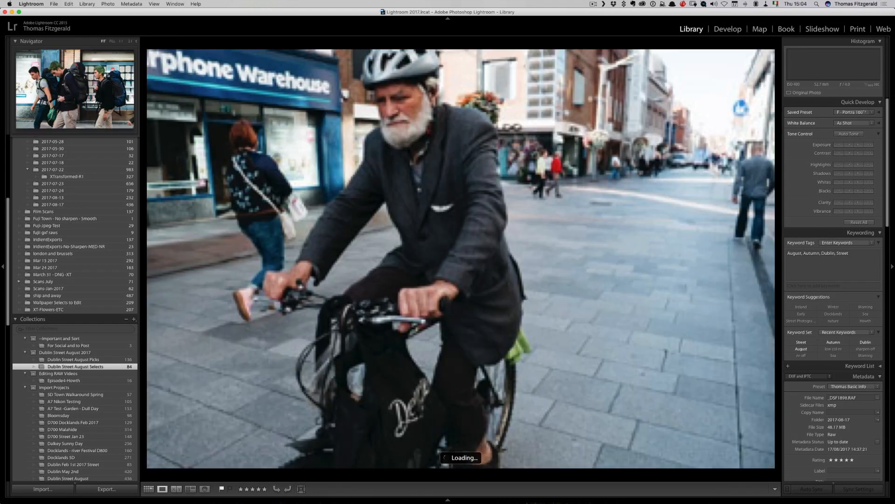
key("g")
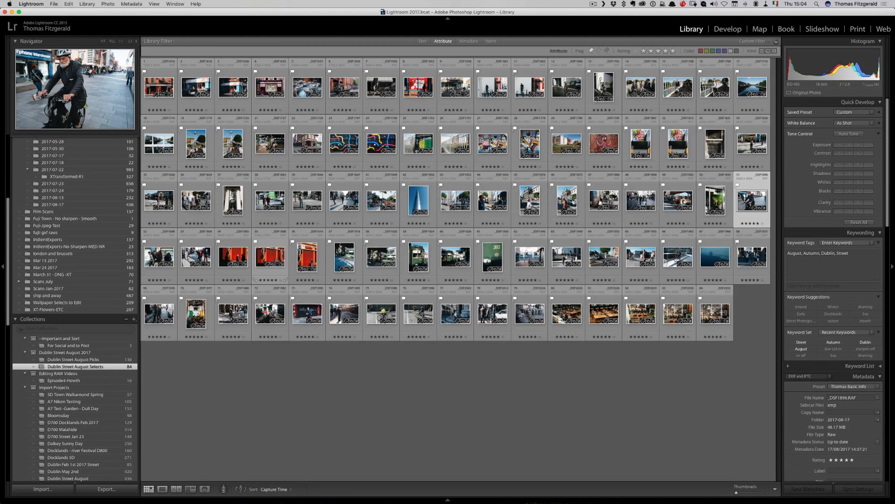
left_click(340, 386)
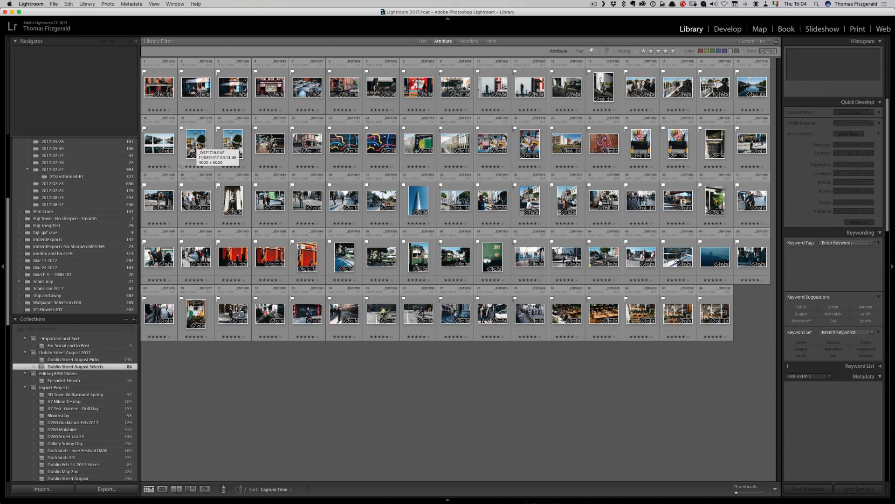
Step: Select every photo in the new collection and open the Search Replace Transfer plug-in on its Append function
left_click(160, 86)
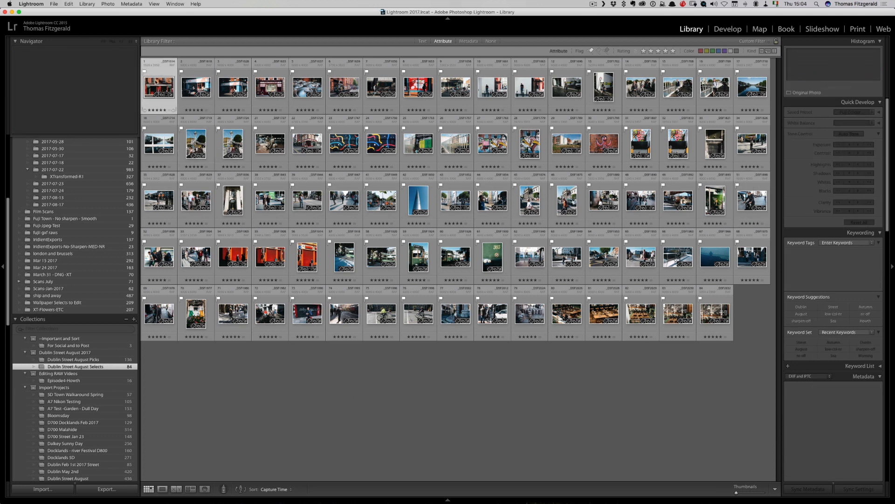
left_click(717, 313, "shift")
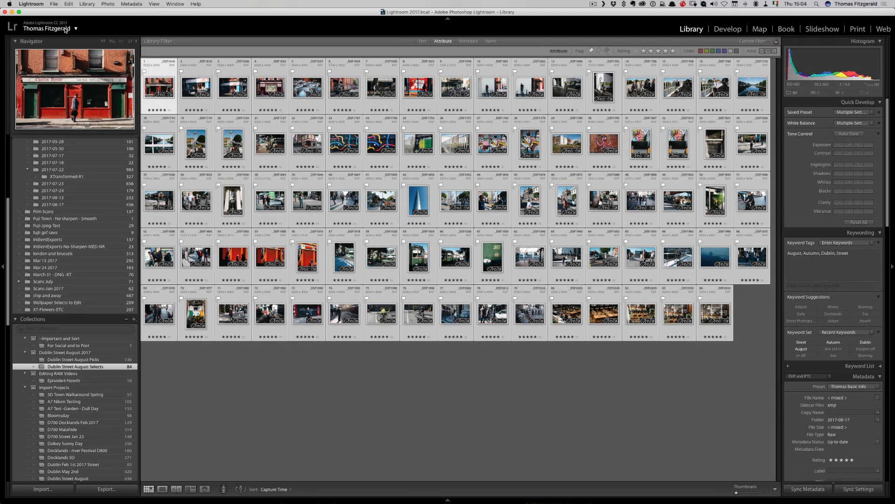
left_click(54, 4)
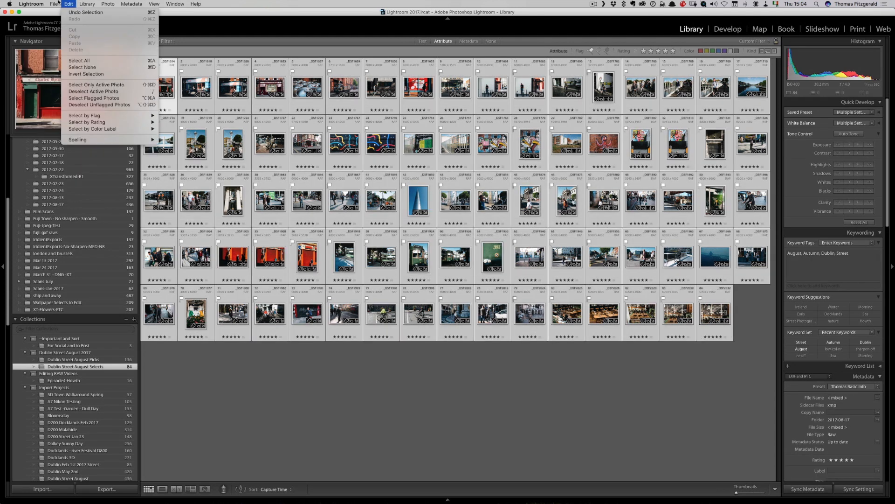
left_click(55, 4)
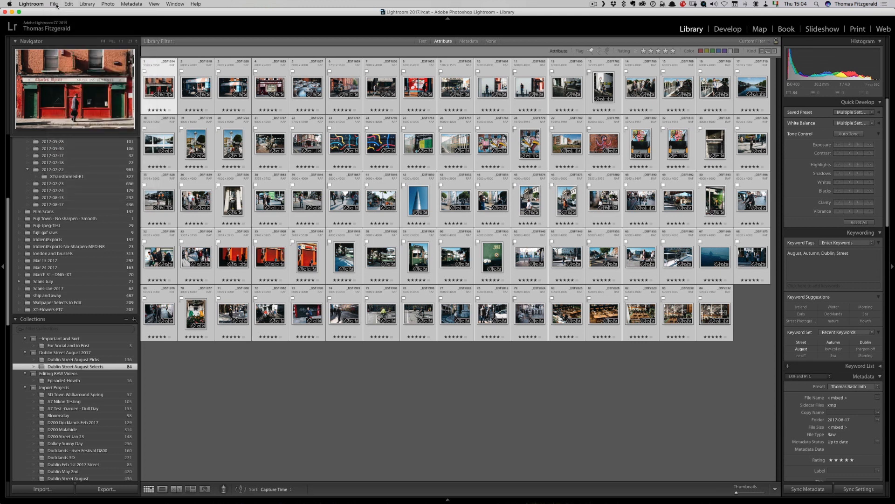
left_click(56, 3)
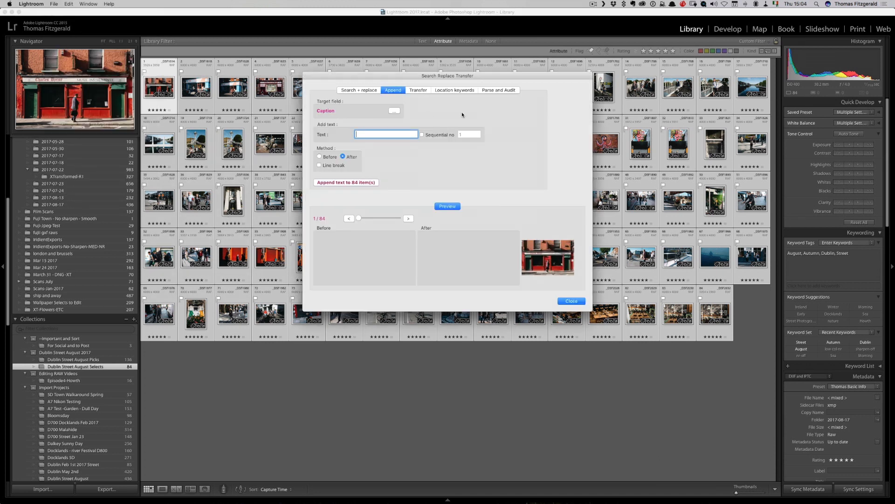
Step: Append "Dublin Street Photography August 2017" to the Title field of all selected photos
left_click(394, 111)
left_click(368, 126)
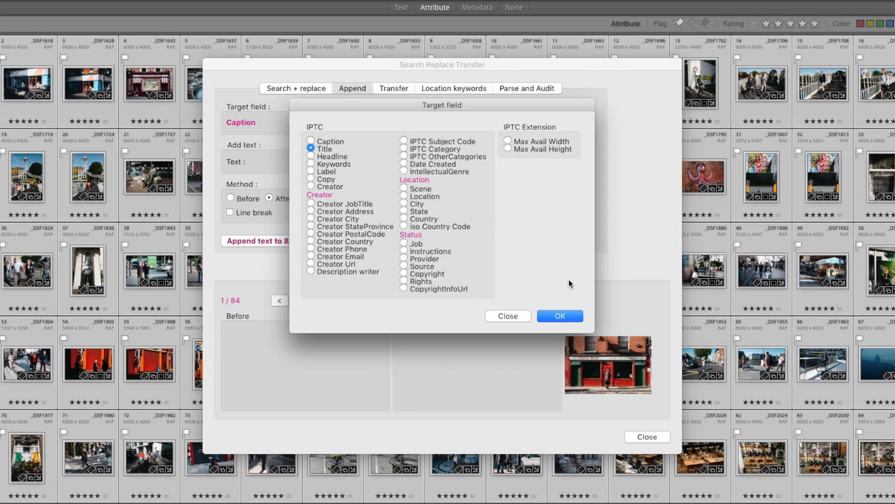
left_click(560, 315)
left_click(352, 159)
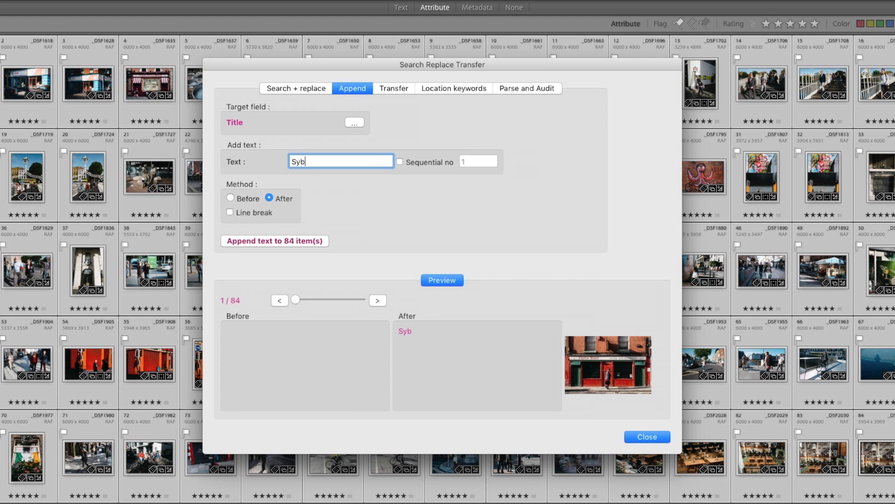
type("eet Photography")
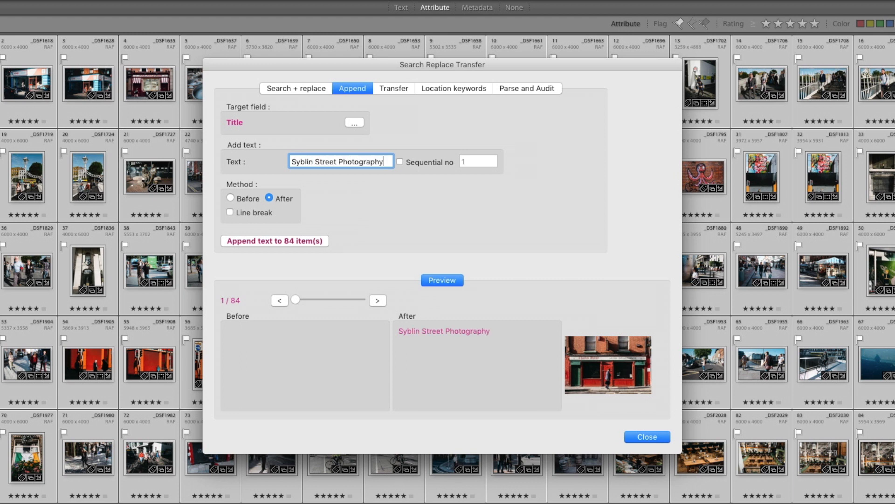
type(" August")
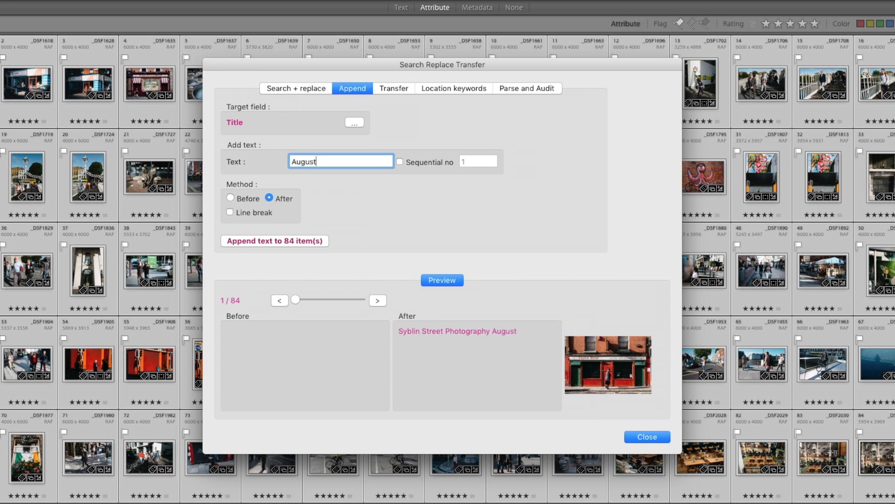
type(" 2017")
triple_click(306, 167)
double_click(297, 161)
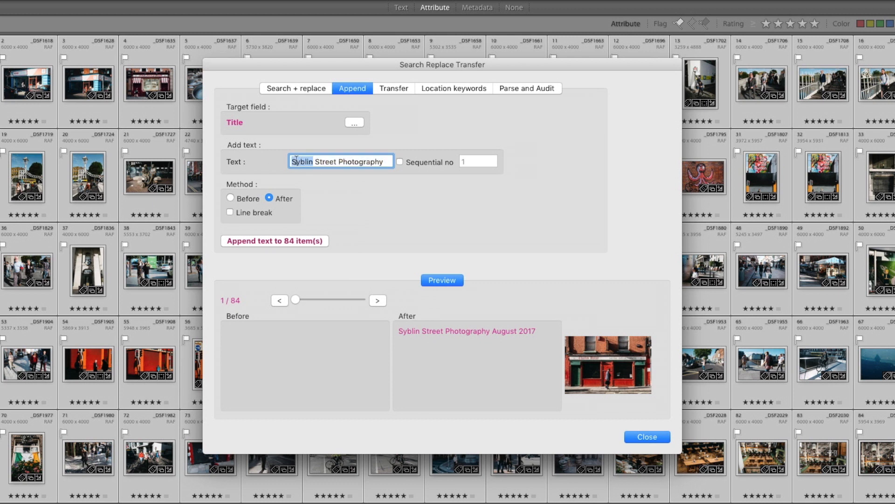
type("Dublin")
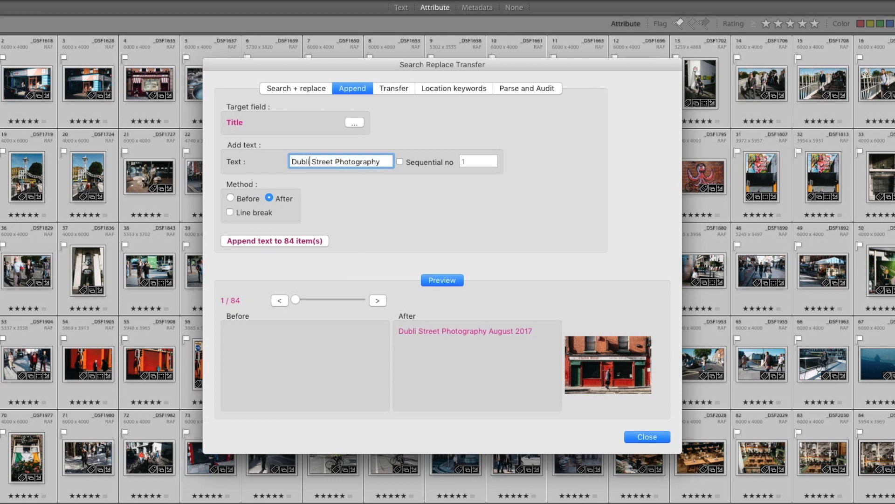
left_click(301, 242)
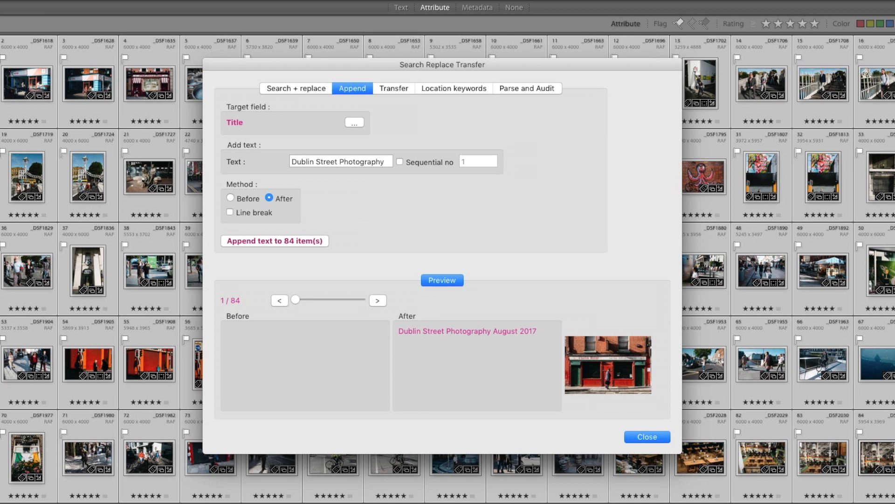
Step: Switch the target field to Caption and change the text to "Street Photography, Dublin City, Ireland August 2017"
left_click(355, 123)
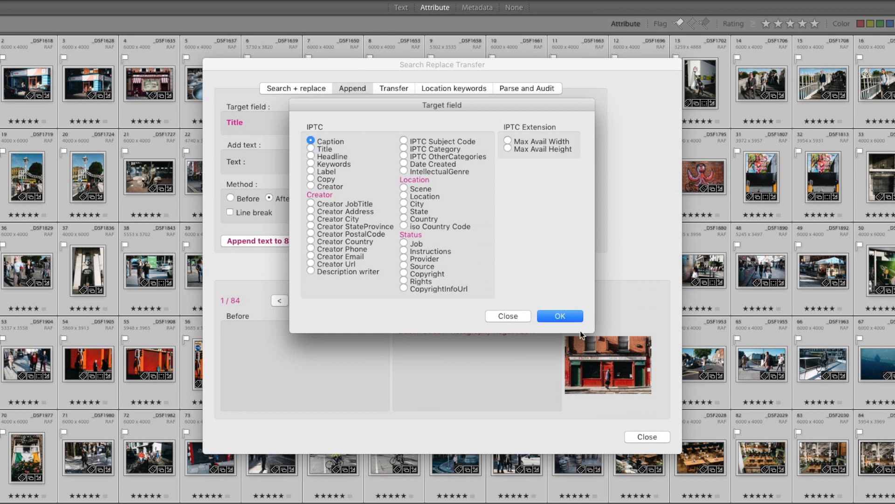
left_click(560, 316)
triple_click(331, 161)
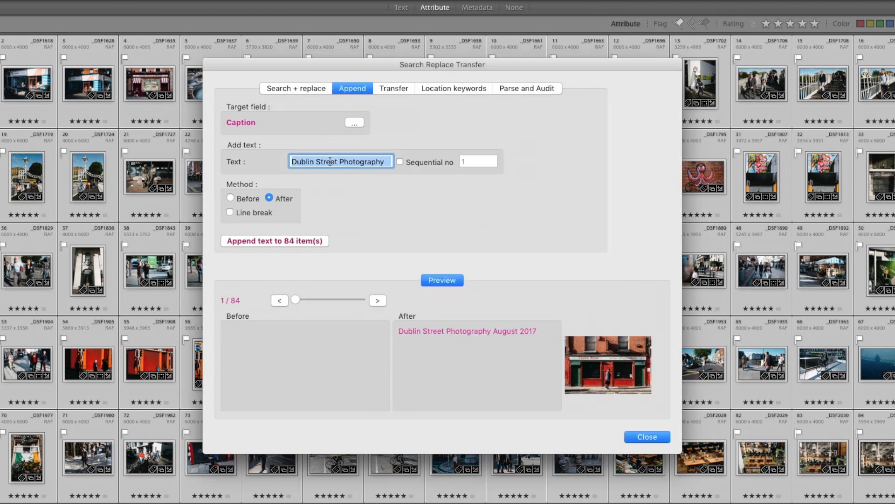
left_click(305, 161)
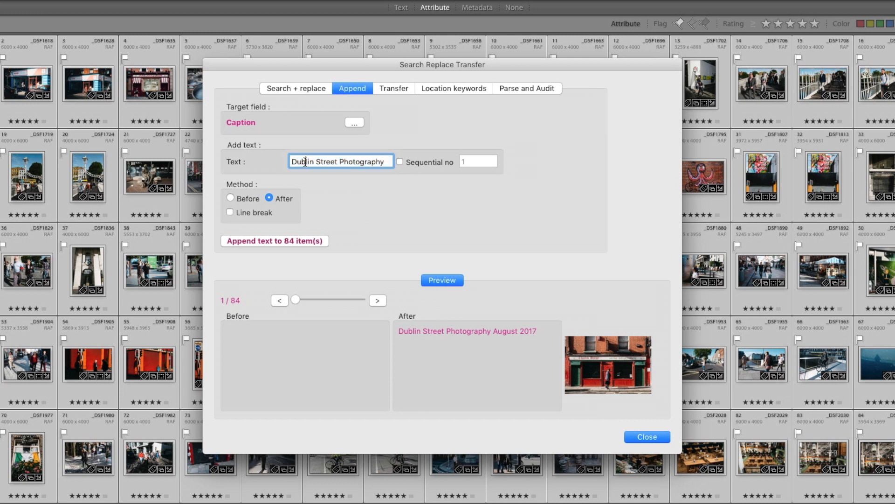
left_click_drag(317, 161, 270, 155)
key("BackSpace")
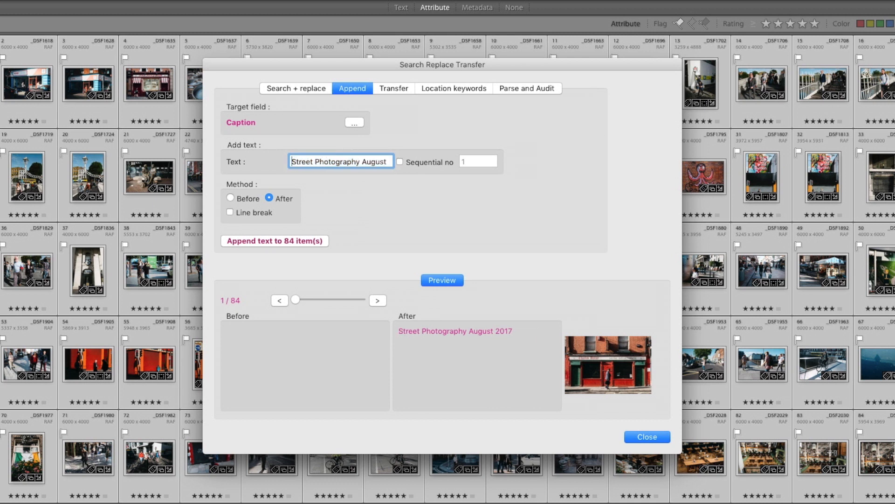
left_click(360, 162)
type(", Dublin City, Ireland")
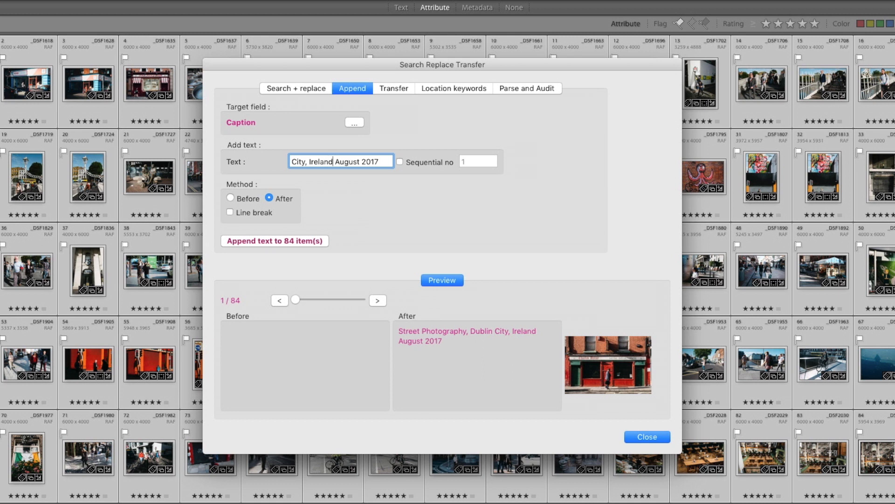
Step: Add a comma after "Ireland" in the caption text and append it to all selected photos
type(",")
key("BackSpace")
type(". S")
key("BackSpace")
key("BackSpace")
key("BackSpace")
type(",")
triple_click(386, 161)
left_click(386, 161)
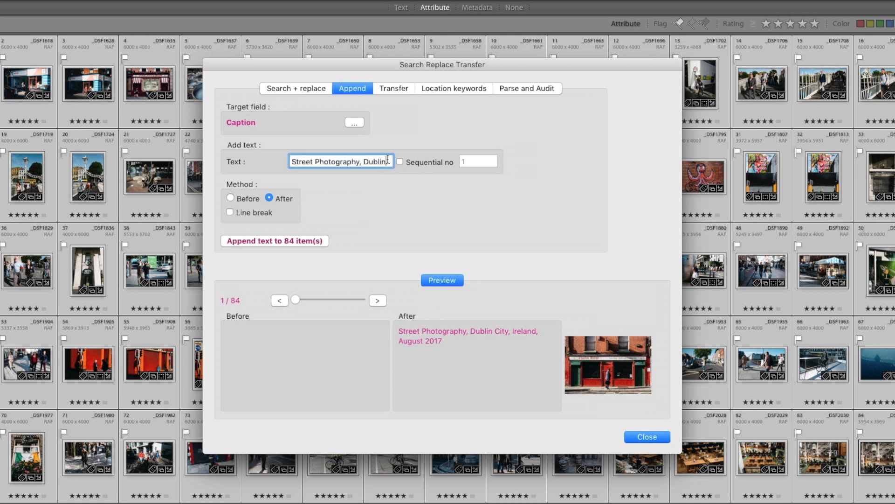
triple_click(389, 162)
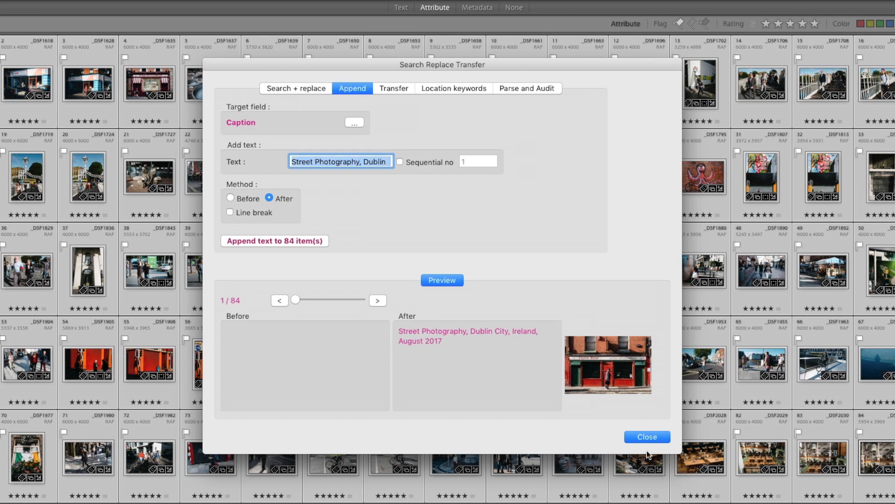
left_click(256, 241)
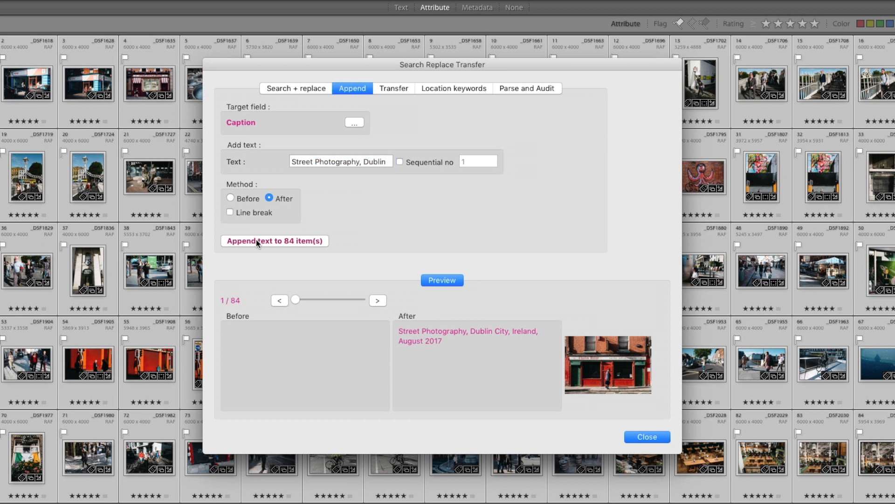
Step: Append "Life in Dublin city early in the morning" on a new line to the captions of all selected photos and close the plug-in
left_click(304, 158)
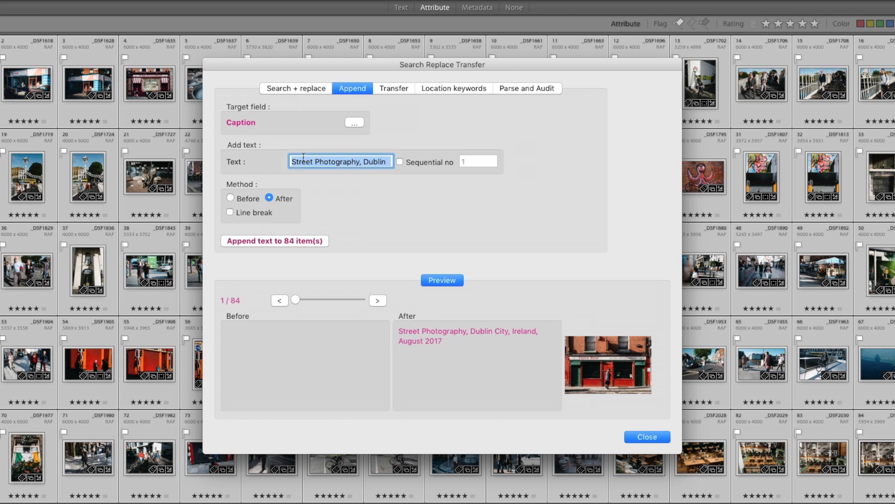
key("BackSpace")
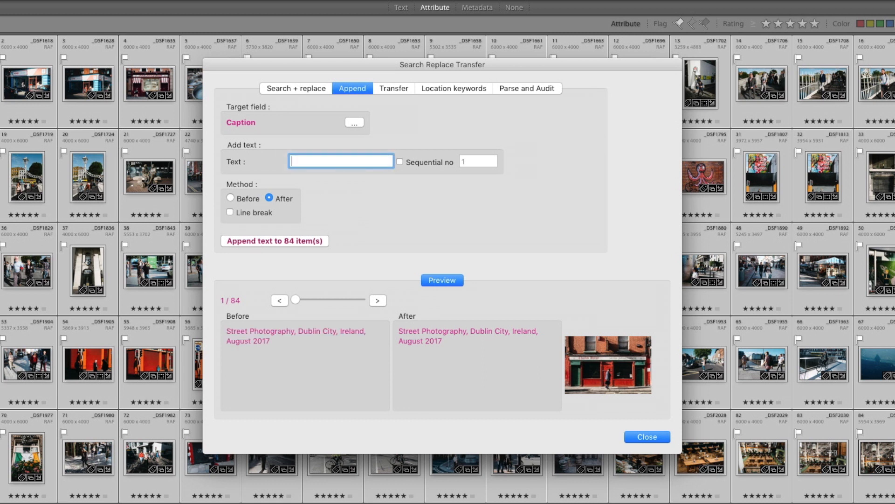
type("Life in Dublin city earl")
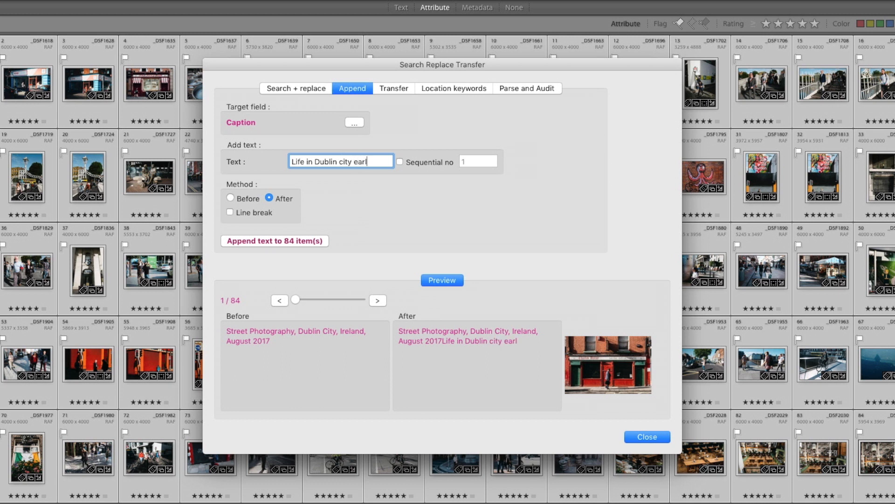
type("y in the morning")
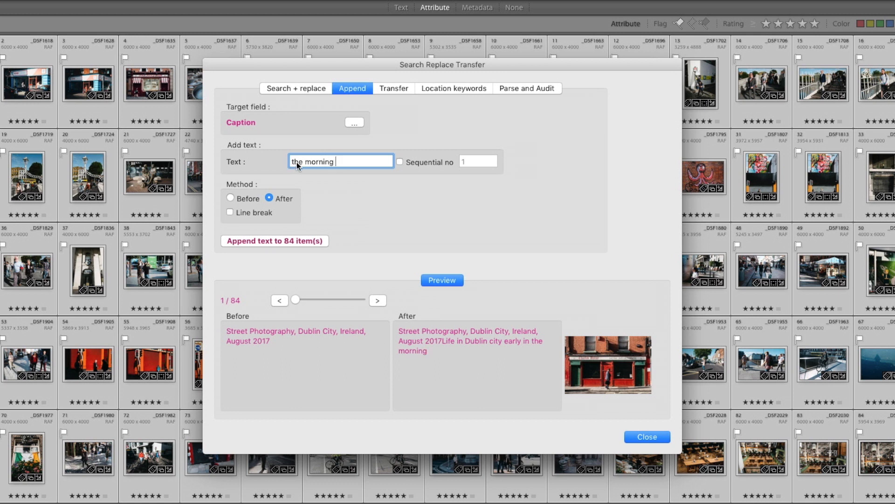
left_click_drag(297, 161, 255, 162)
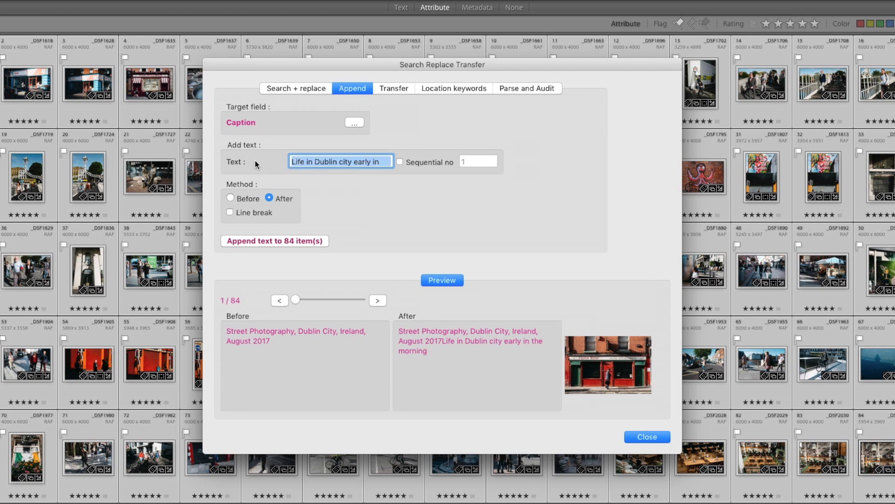
left_click(229, 212)
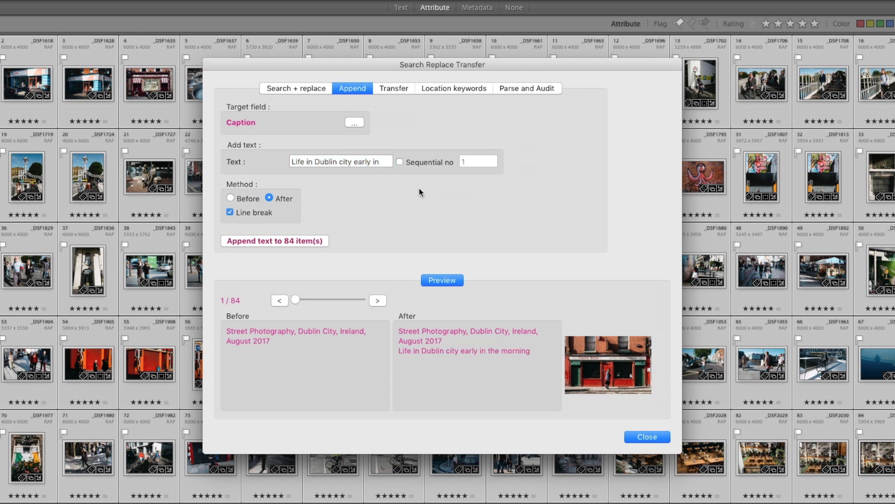
left_click(385, 162)
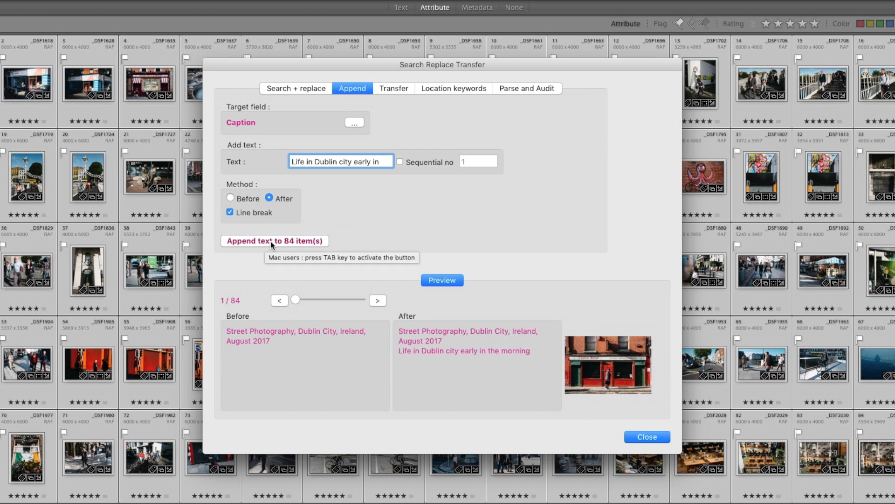
left_click(312, 243)
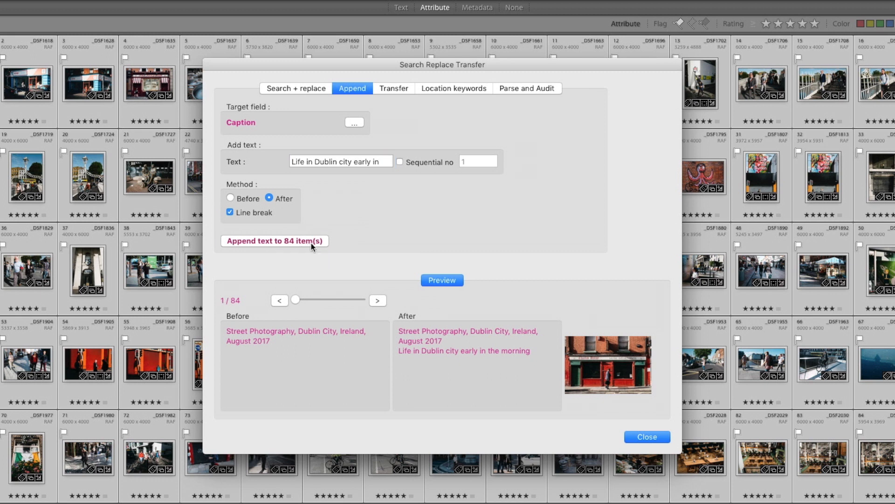
left_click(653, 439)
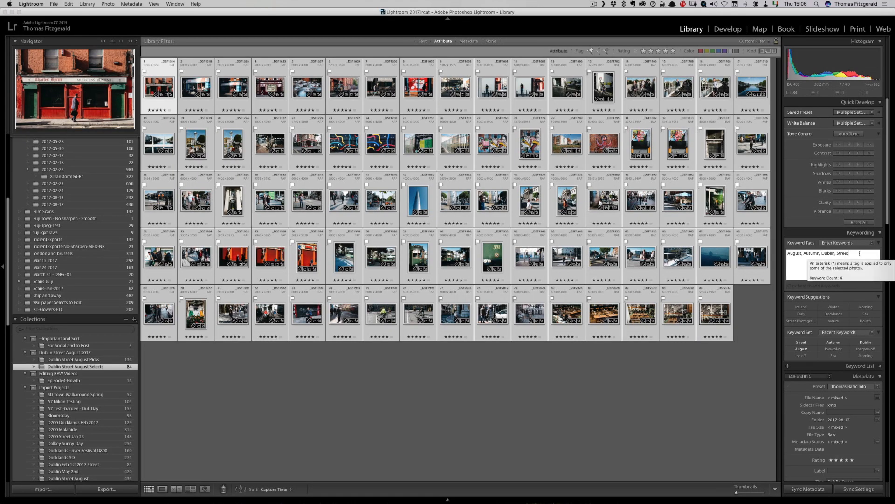
Step: Add the keywords "Ireland" and "StreetPhotography" to all selected photos
type(",")
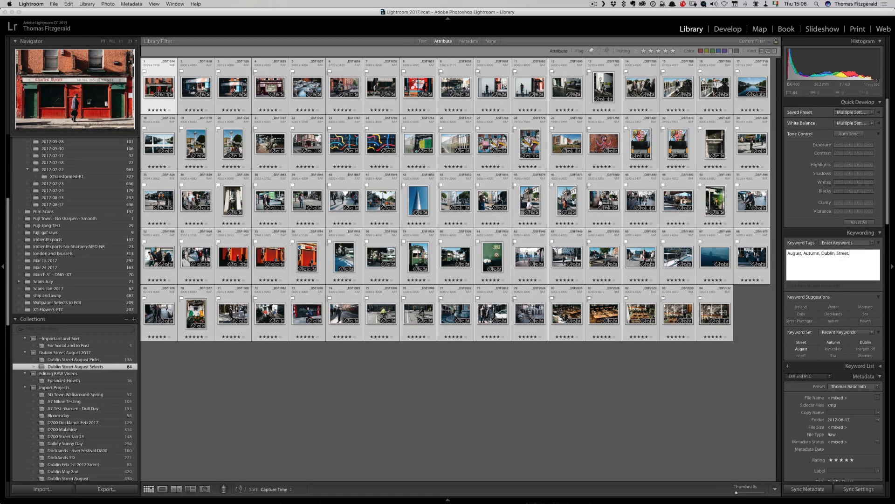
type(" Ireland, Street")
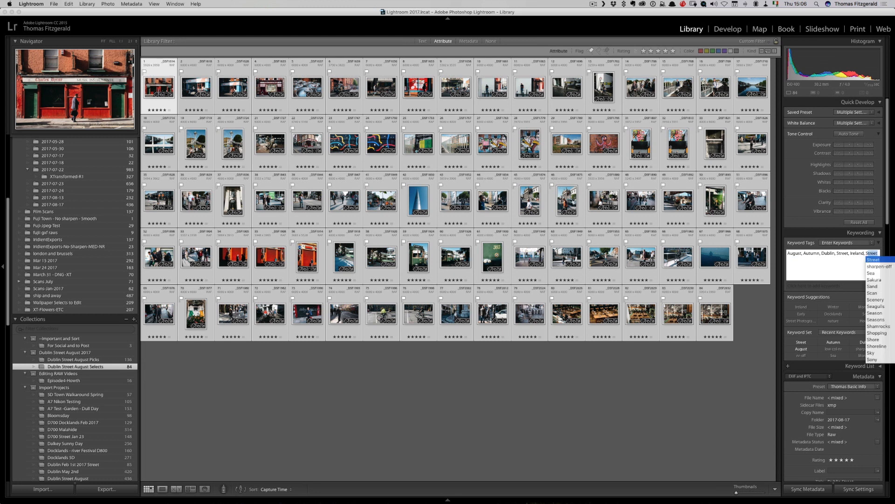
type("Photography,")
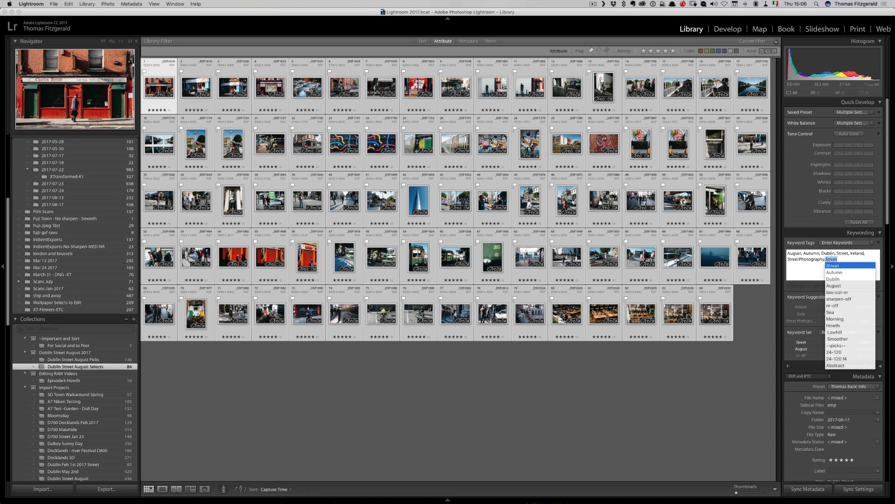
key("BackSpace")
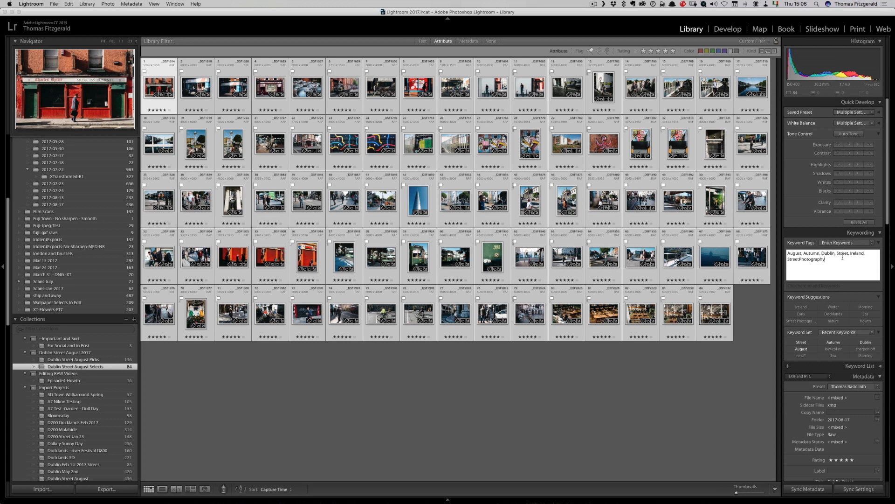
left_click(702, 439)
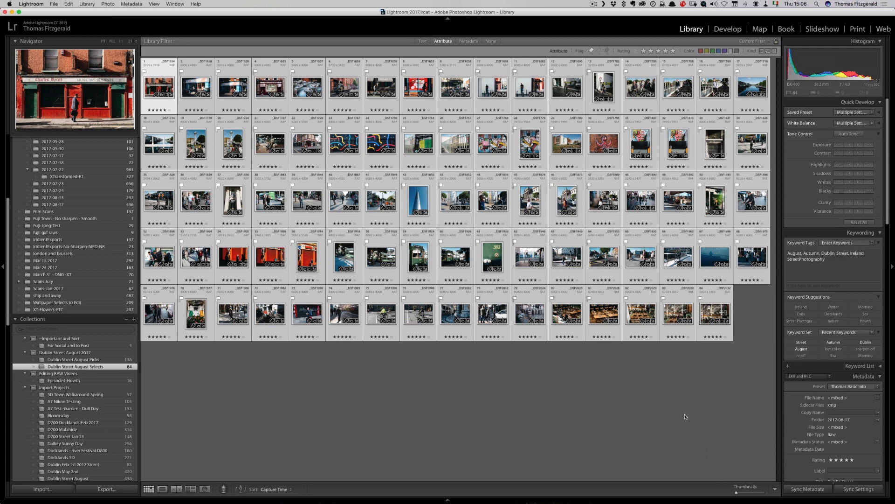
Step: Clear the current selection and select the vertical photos throughout the Dublin Street August Selects collection
left_click(742, 300)
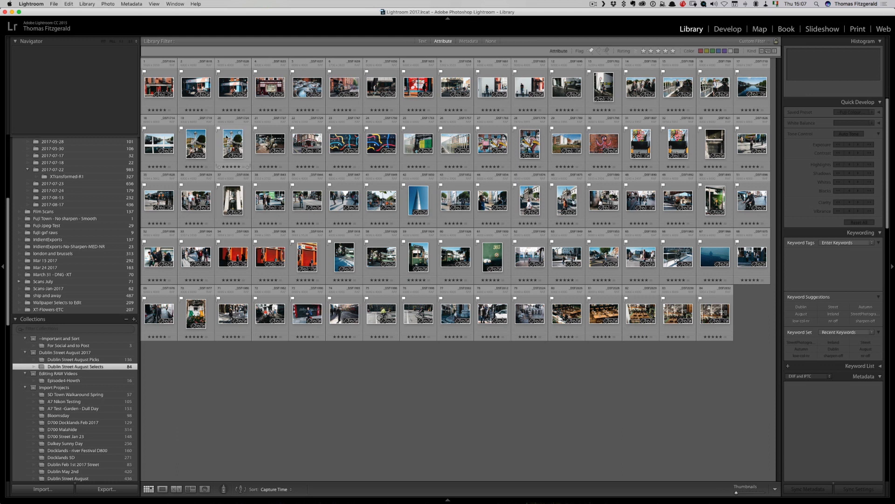
left_click(196, 143)
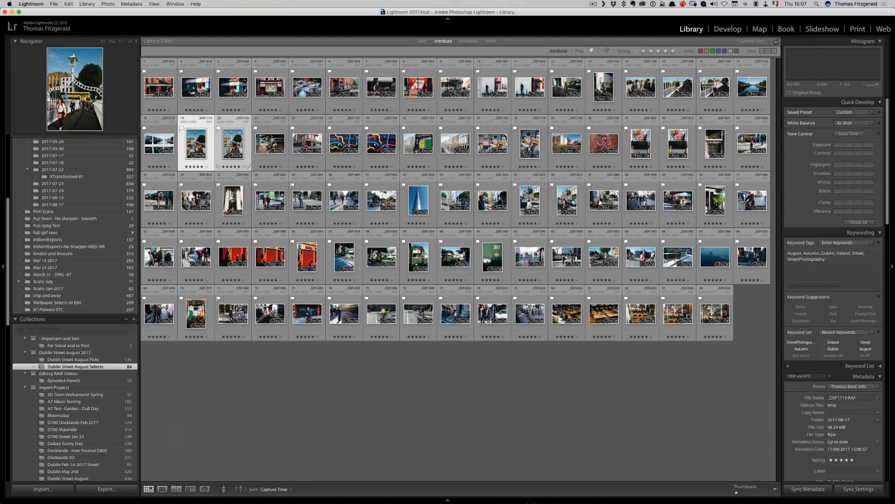
left_click(603, 87, "super")
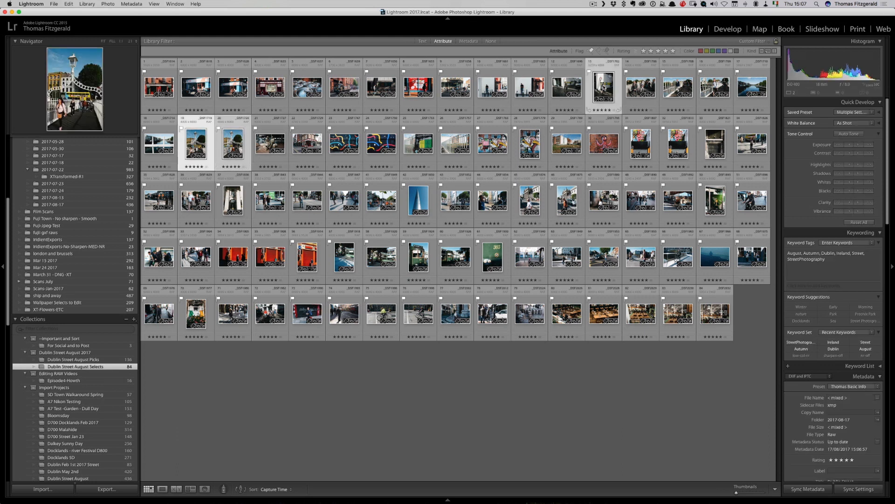
left_click(715, 143, "super")
left_click(677, 143, "super")
left_click(647, 145, "super")
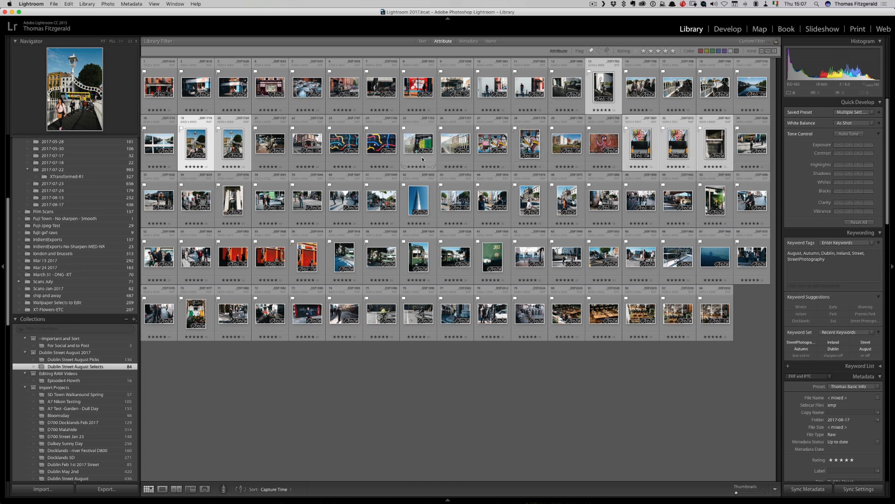
left_click(426, 193, "super")
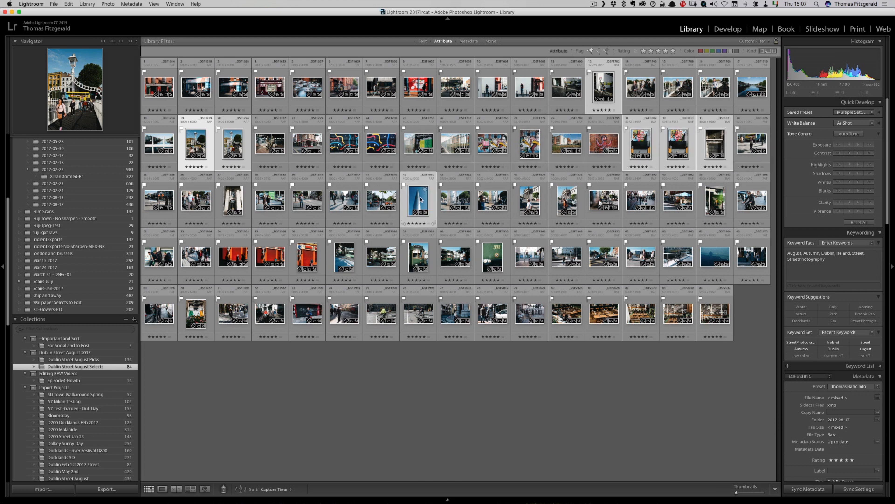
left_click(535, 203, "super")
left_click(571, 203, "super")
left_click(716, 201, "super")
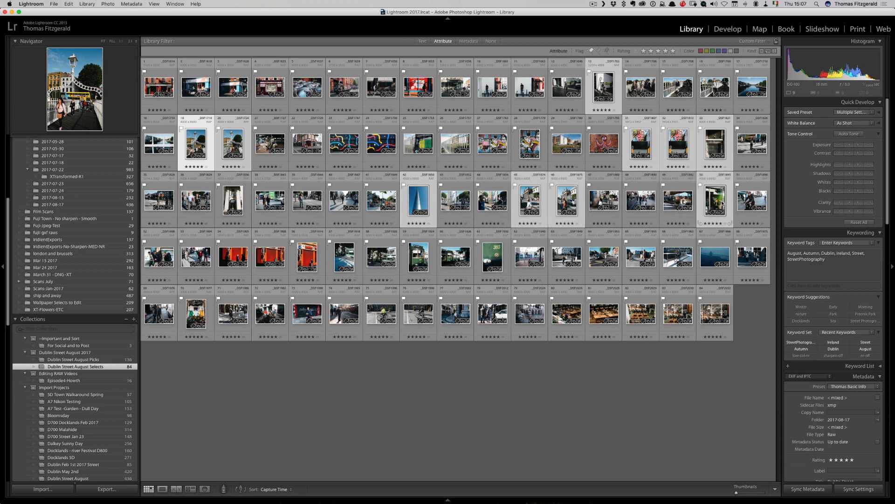
left_click(235, 208, "super")
left_click(345, 259, "super")
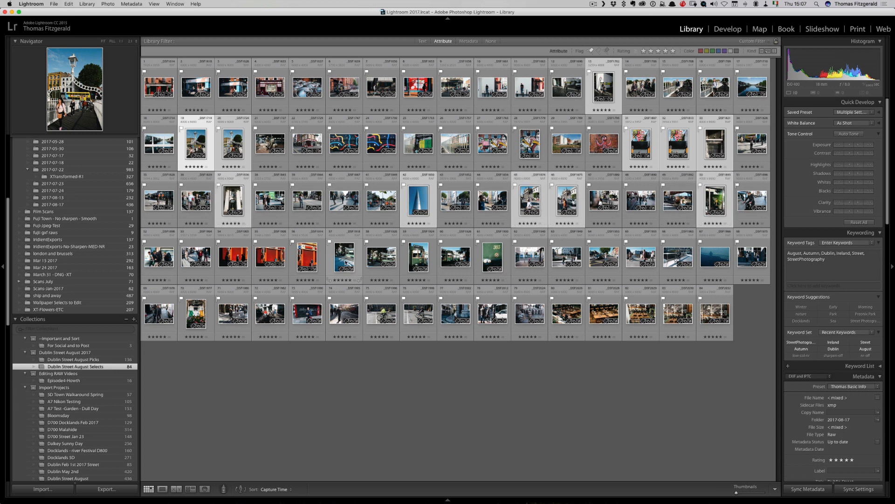
left_click(311, 259, "super")
left_click(430, 259, "super")
left_click(493, 259, "super")
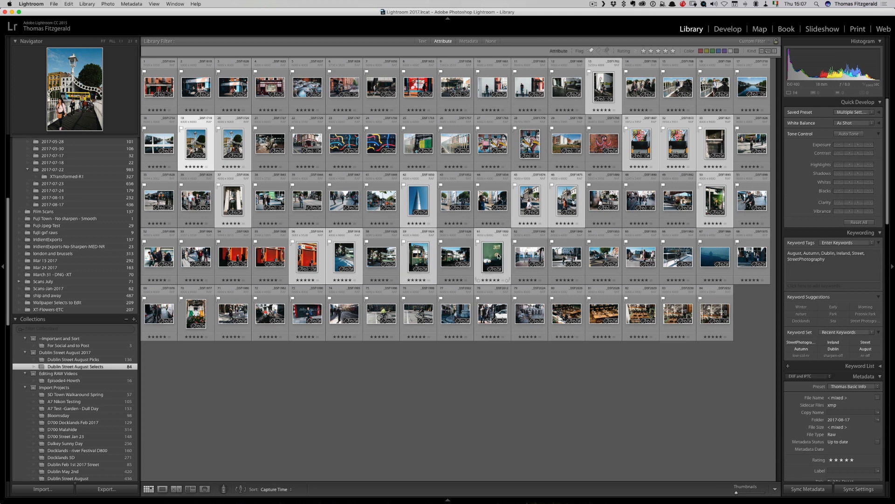
left_click(196, 311, "super")
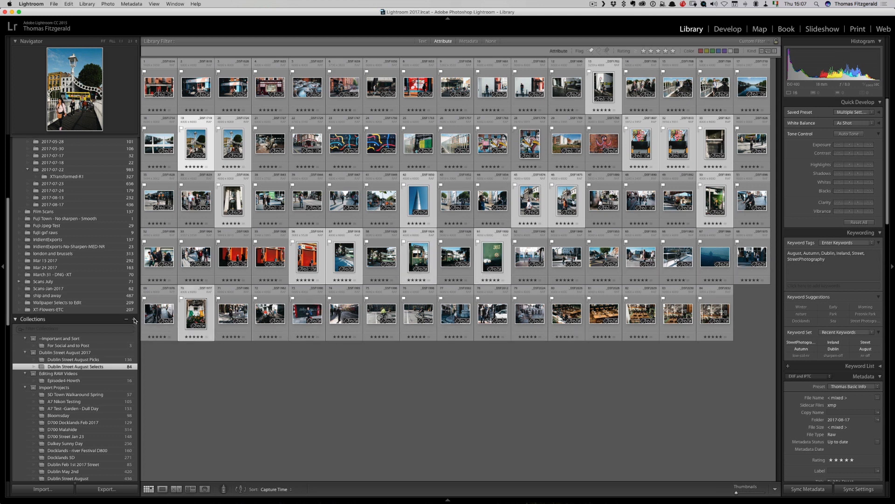
Step: Create a collection named "Verticals" inside the Dublin Street August 2017 set, including the selected photos
left_click(134, 319)
left_click(148, 326)
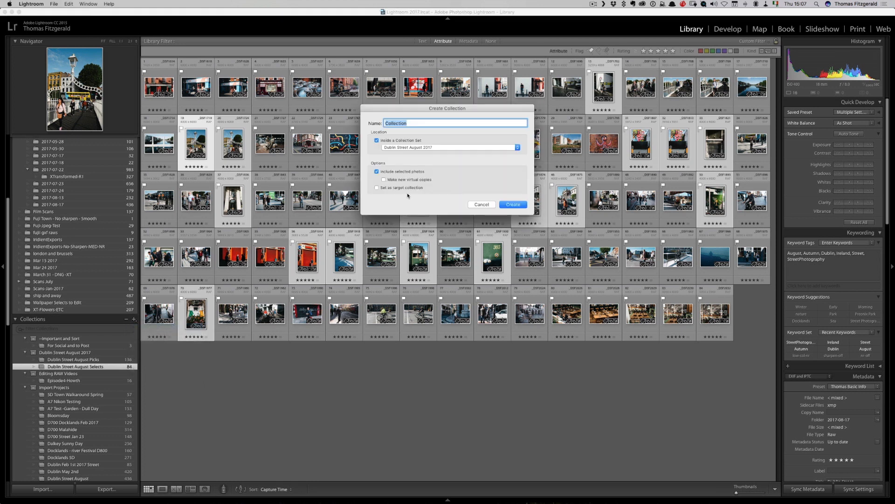
type("Ve")
type("rtu")
type("cals")
key("Return")
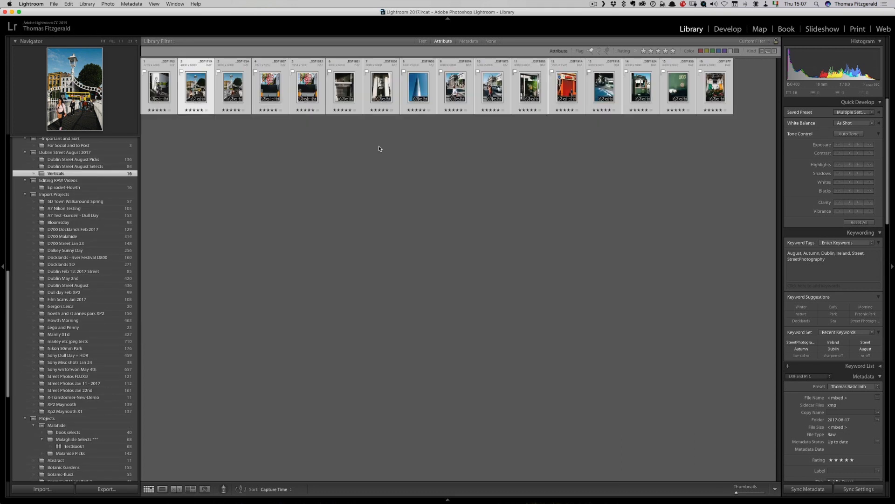
Step: Select every photo in the Dublin Street August Selects collection and start an export with the "Retina for Web 2400" preset
left_click(75, 166)
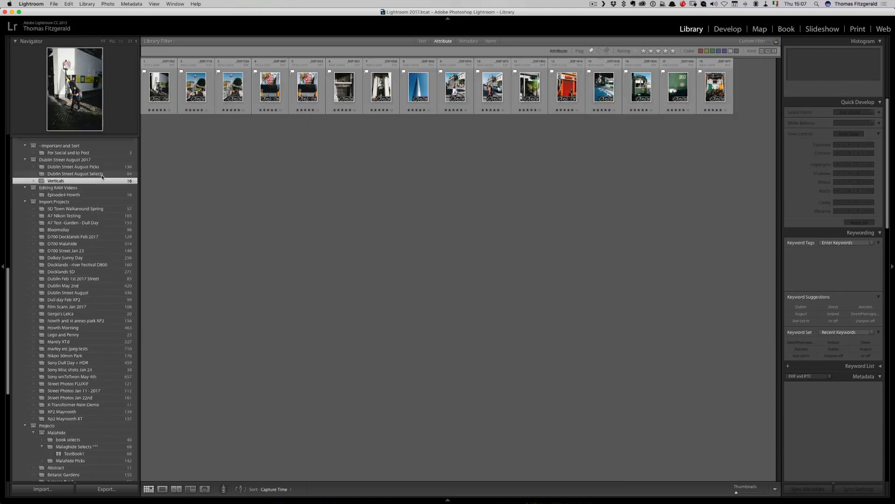
key("super+a")
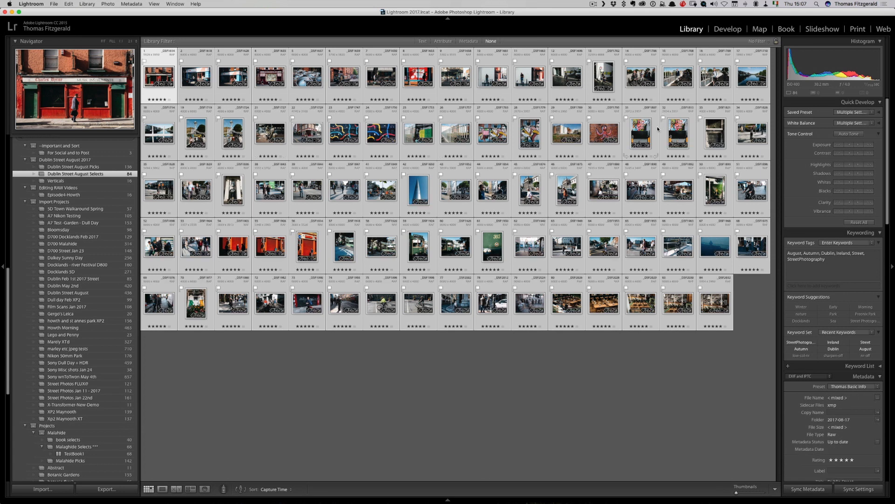
left_click(53, 3)
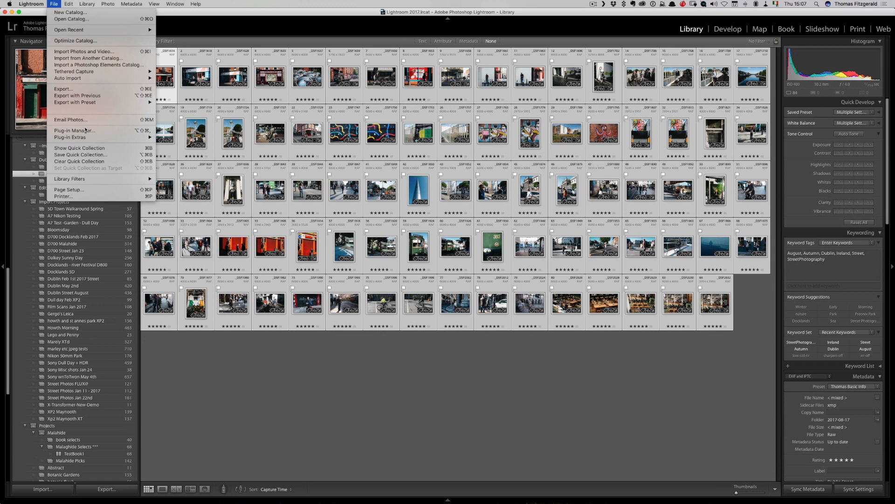
mouse_move(92, 102)
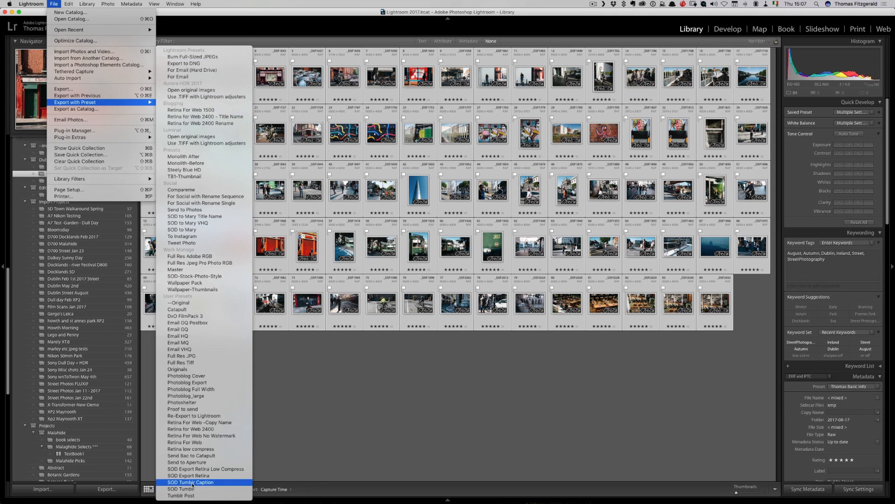
left_click(195, 429)
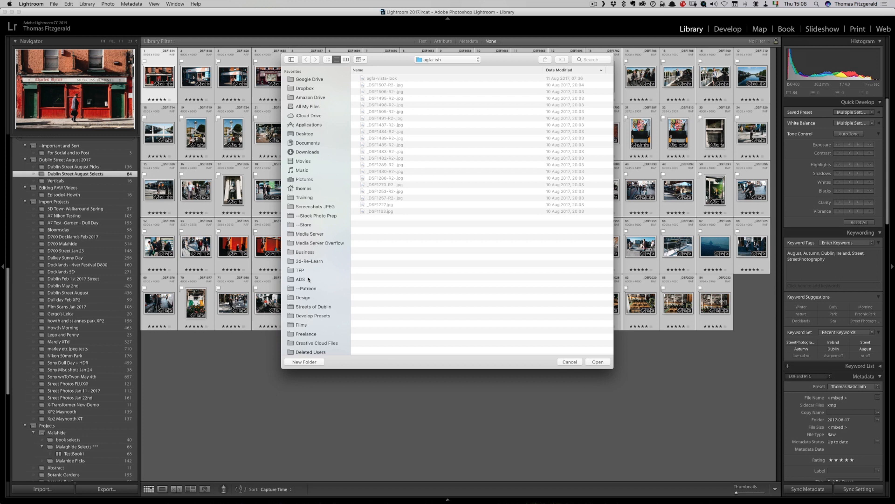
Step: Create a folder named "Street Photo Diary August 2017" inside TFP and export the selected photos into it
left_click(306, 270)
left_click(307, 362)
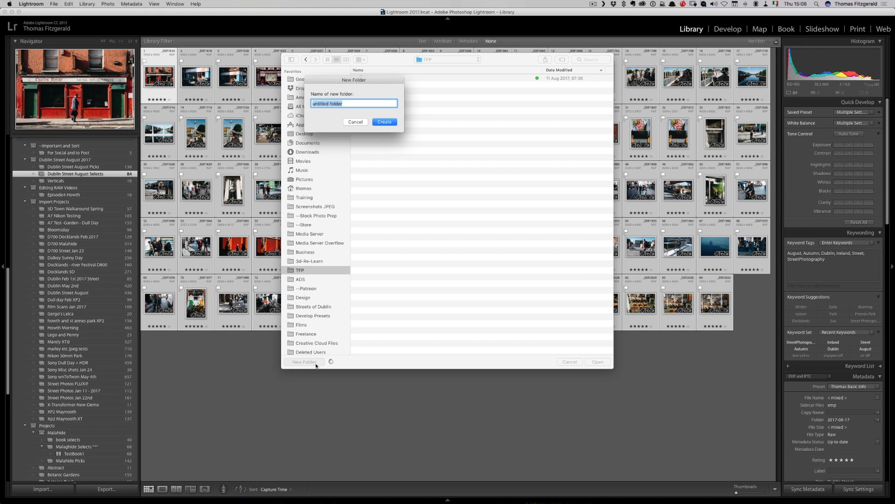
type("Street Photo Du")
key("BackSpace")
type("iary August 2017")
left_click(387, 125)
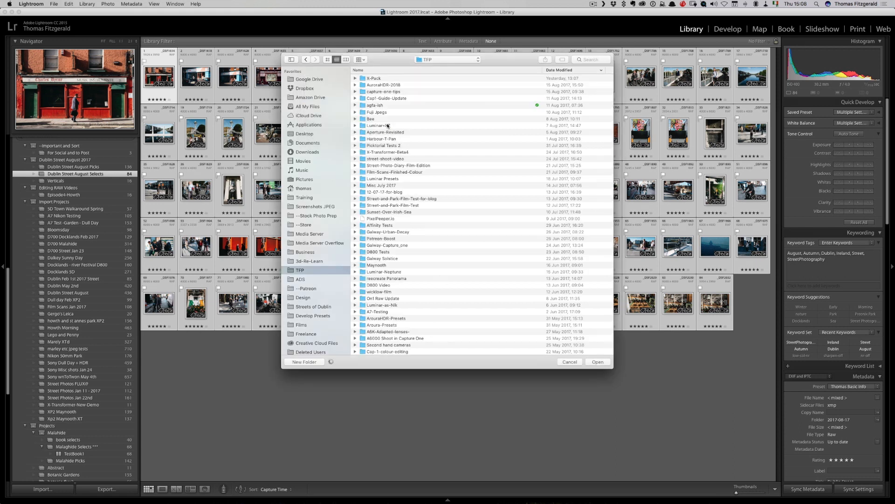
left_click(596, 363)
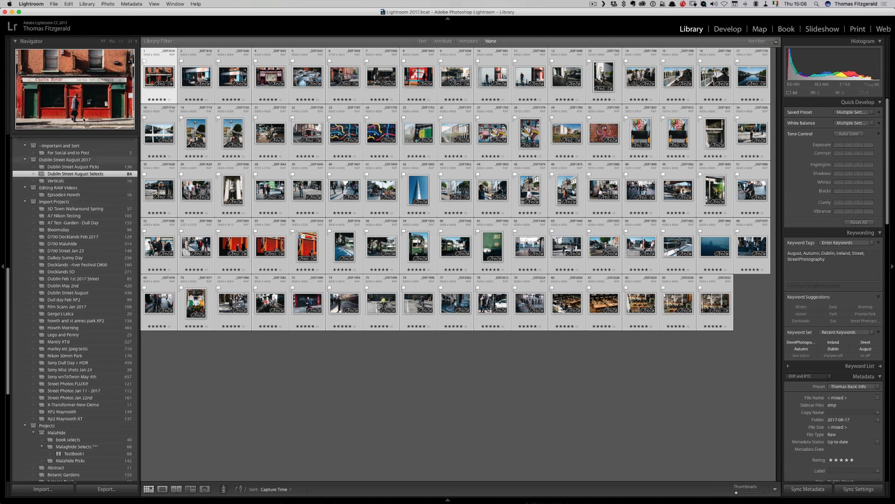
key("super+shift+e")
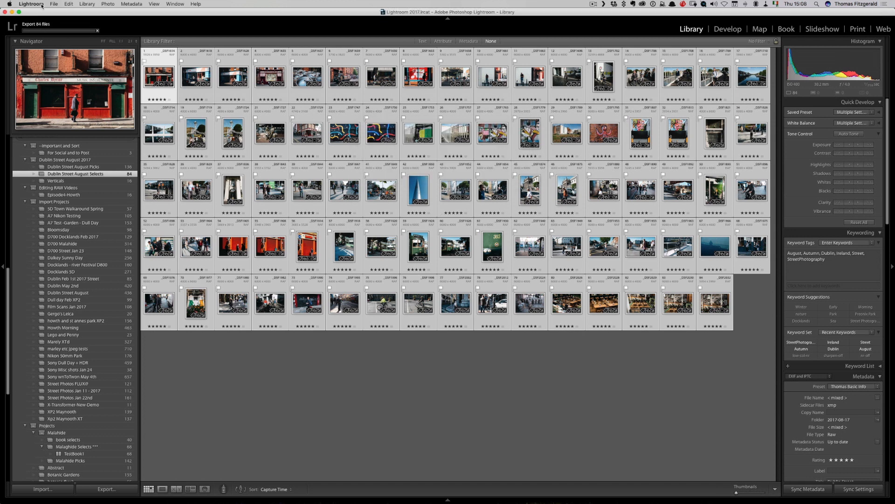
Step: Open the Verticals collection in the two-photo print layout and pair the no-entry sign photo with the couple on the bridge
left_click(56, 181)
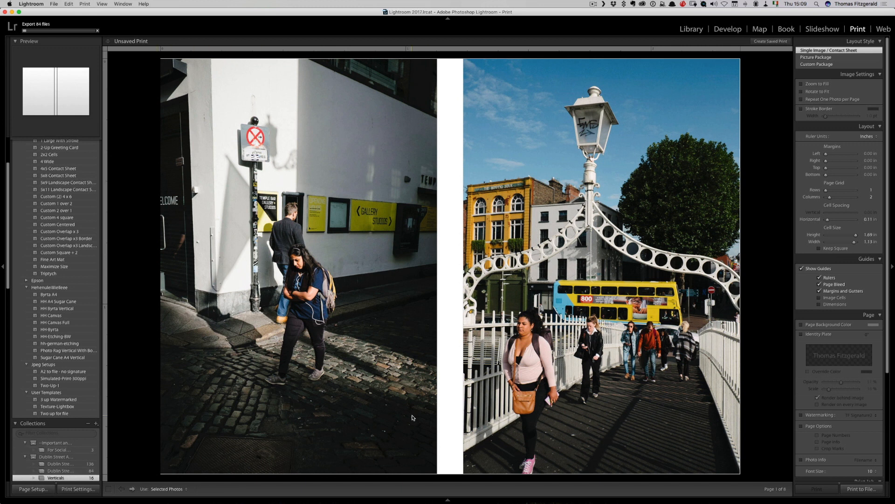
mouse_move(449, 499)
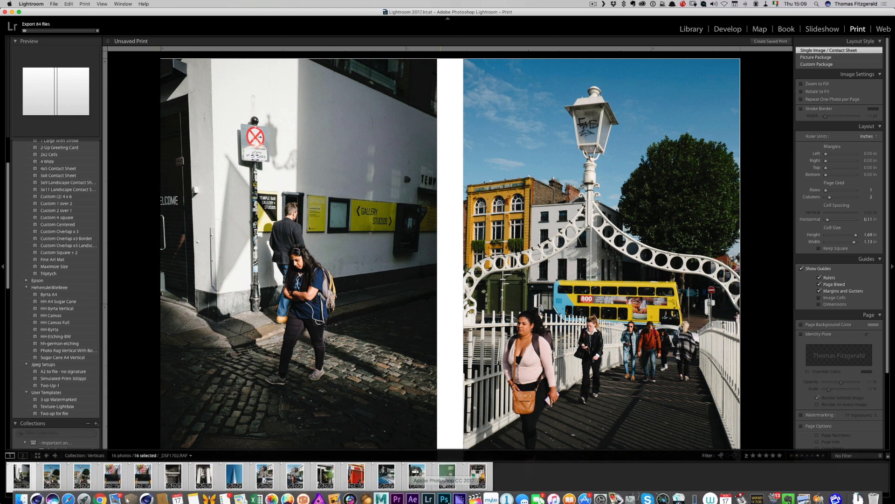
left_click(85, 473)
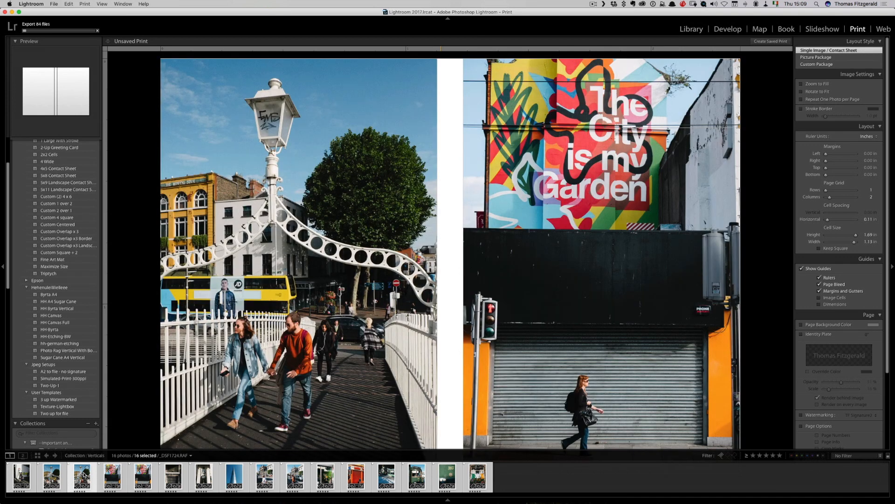
left_click(21, 479)
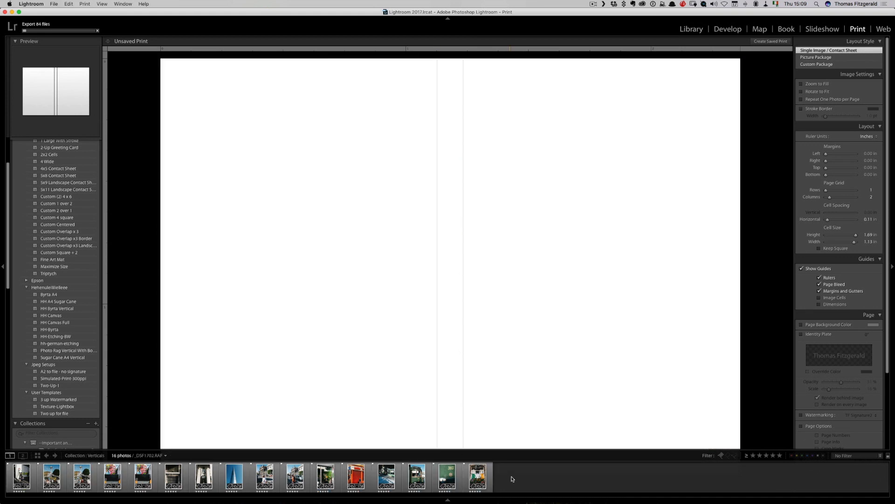
left_click(513, 478)
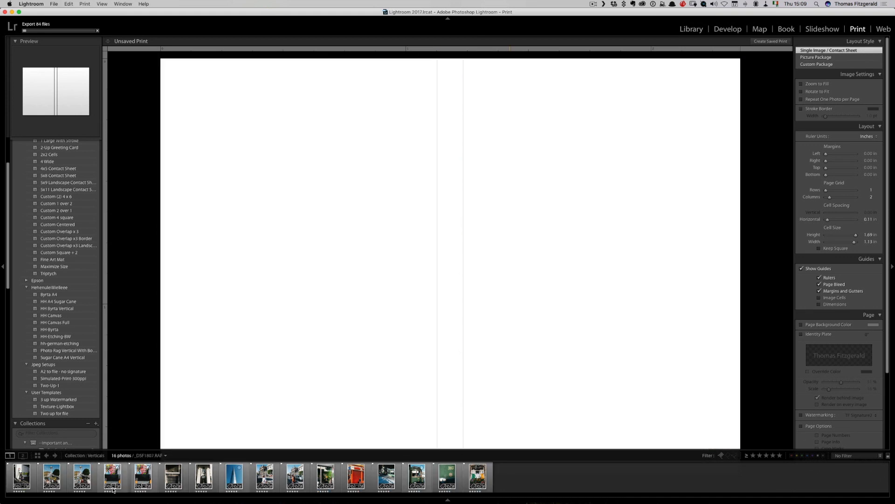
left_click(26, 474)
left_click(80, 478, "super")
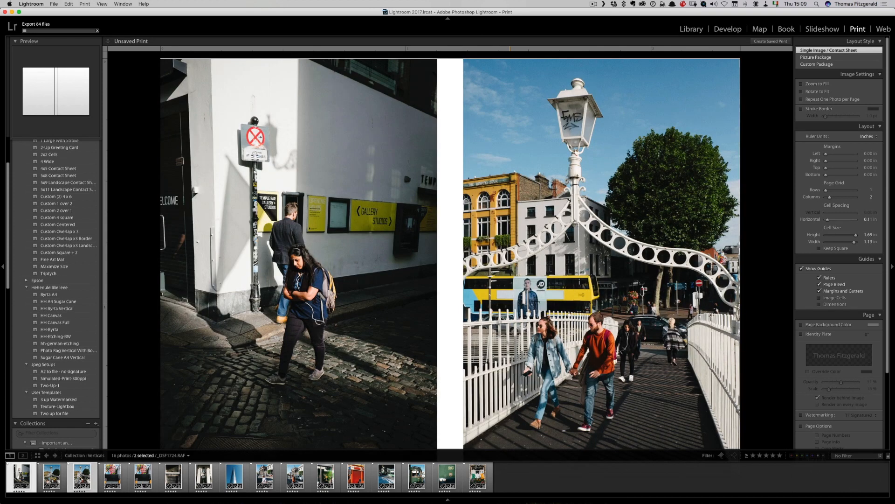
key("F6")
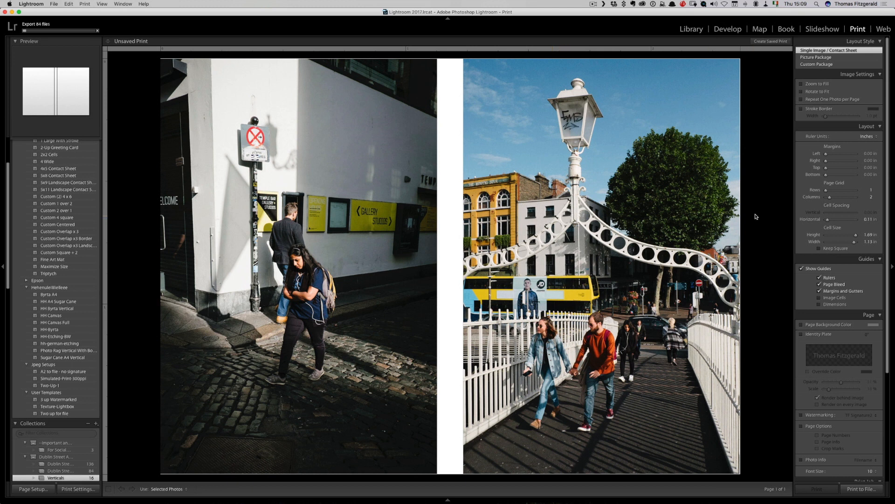
Step: Print the pair to a file named "street-photo-august-vertical01" in a new folder "verticals" inside the street photo diary folder
left_click(862, 489)
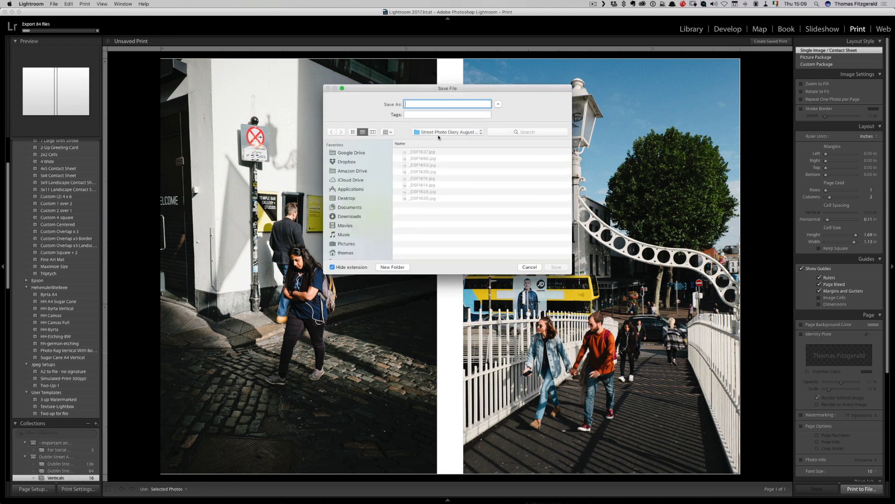
left_click(393, 267)
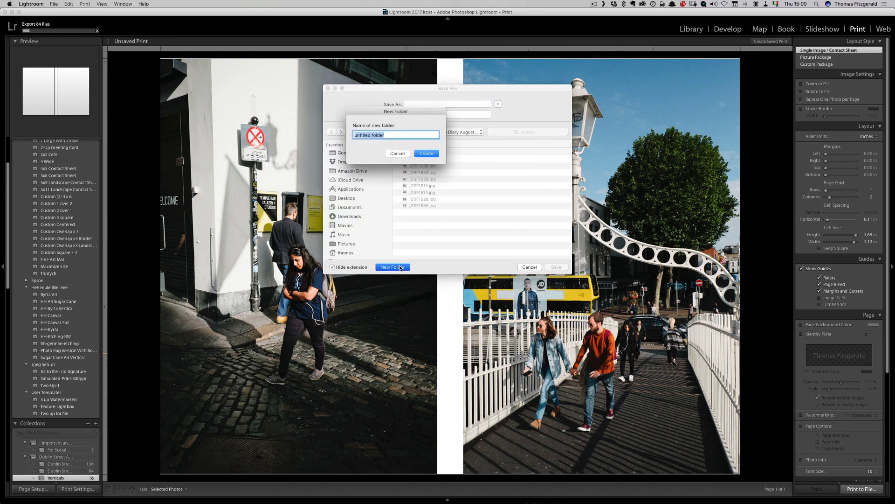
type("verticals")
key("Return")
type("street-p")
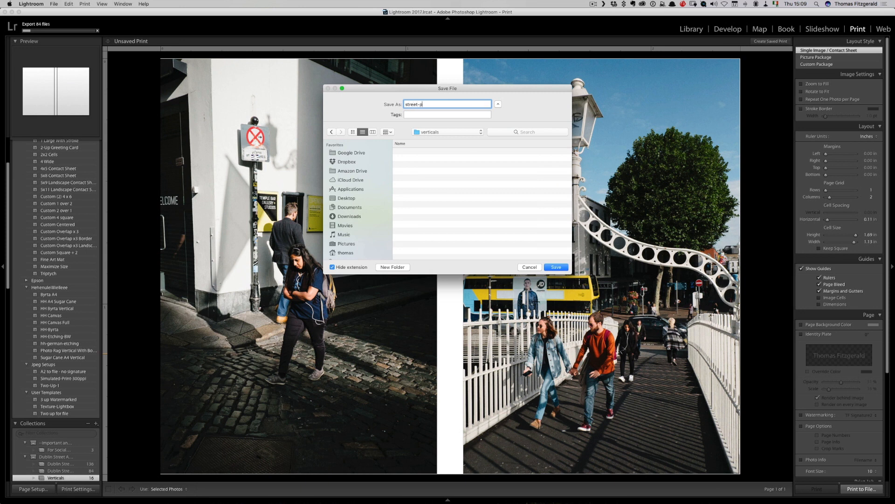
type("hoto-august-vertical01")
key("Return")
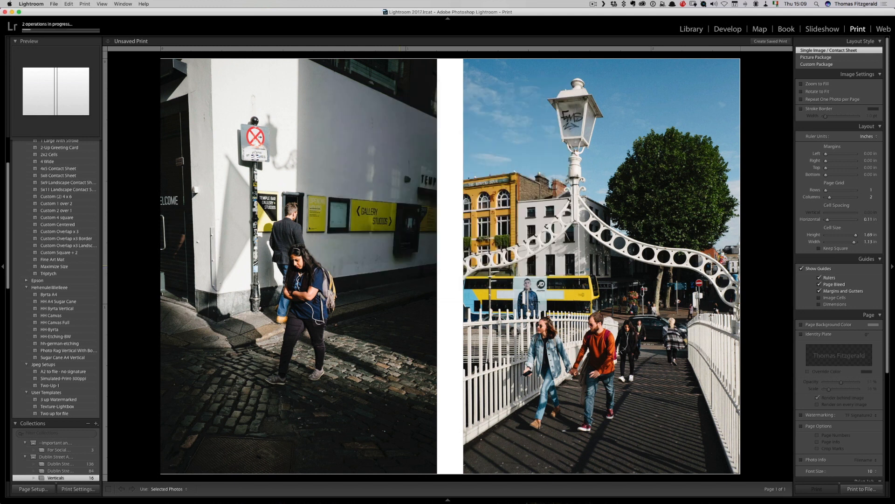
Step: Clear the photo selection and place the "The City is my Garden" mural photo with the lone walker in the layout
left_click(448, 499)
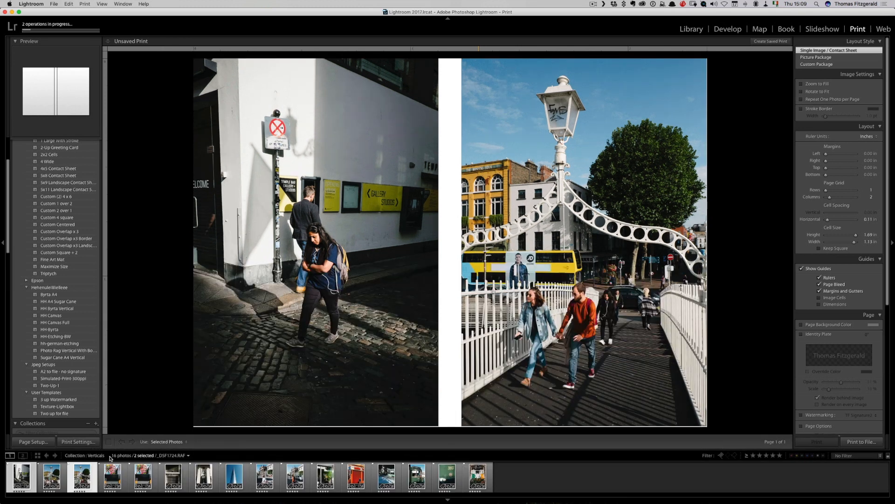
left_click(513, 476)
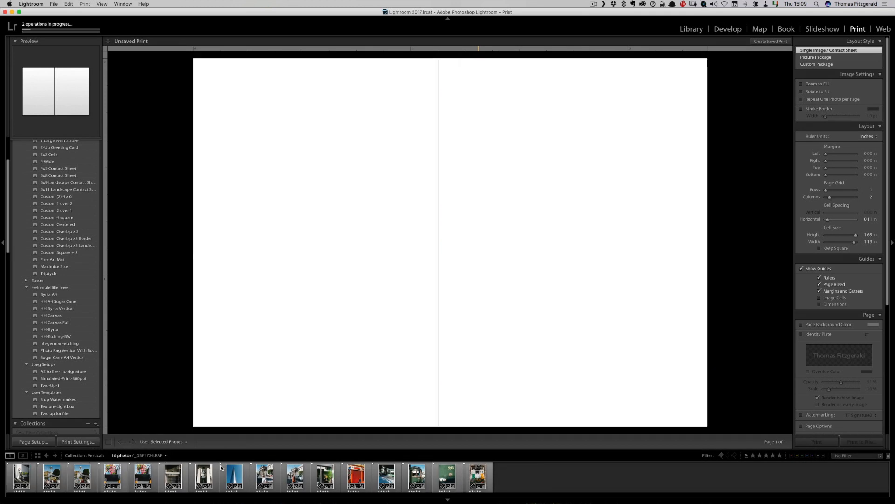
left_click(115, 477)
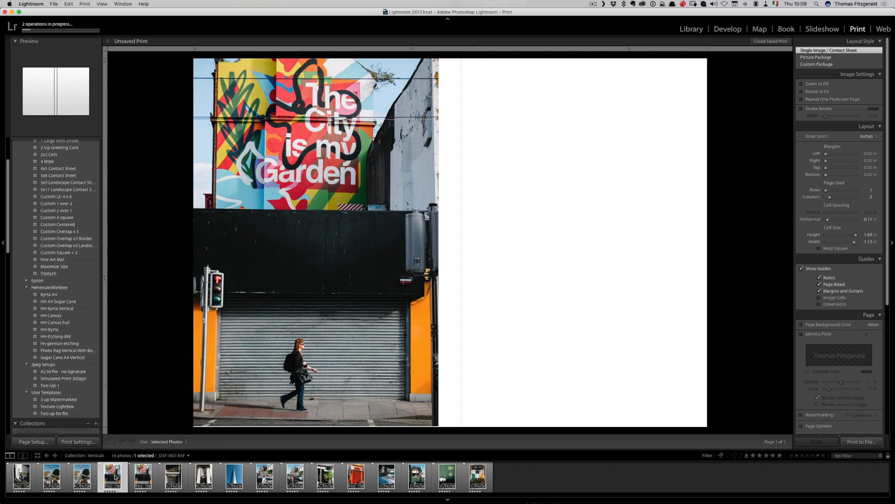
Step: Try the mural photo beside the Independent Newspapers window, the columned clock building and the other mural photo
left_click(173, 476, "super")
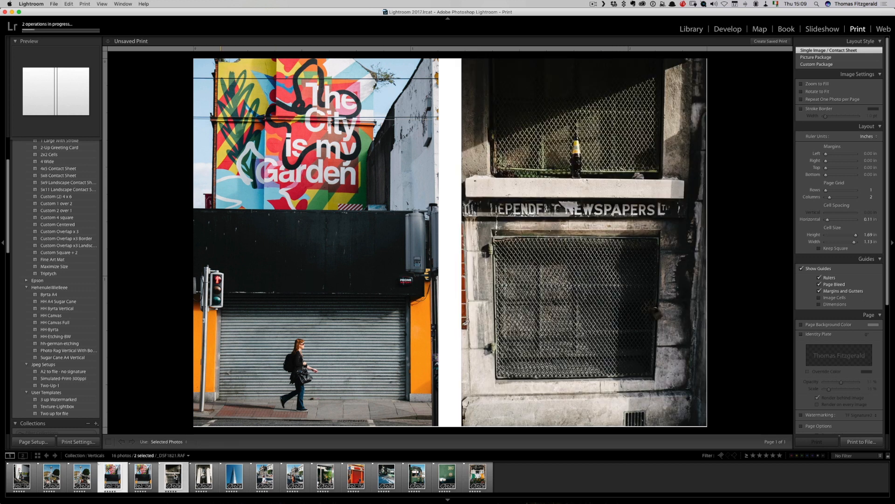
left_click(207, 476, "super")
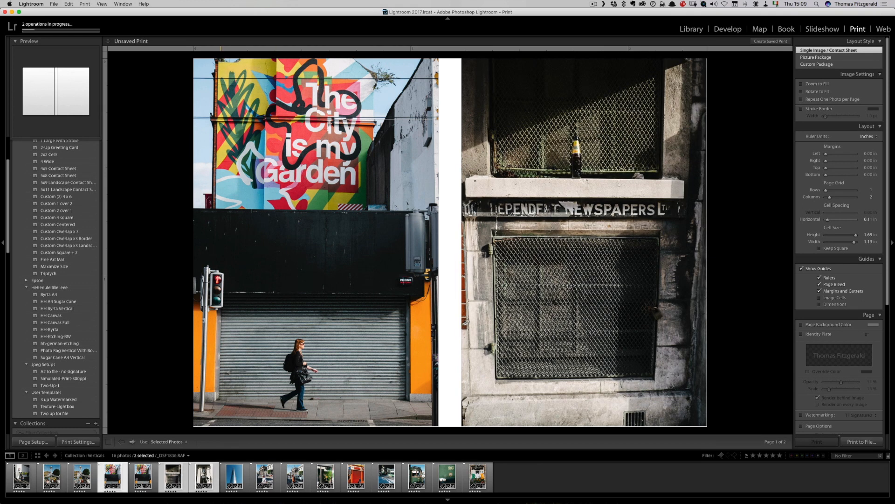
left_click(179, 478, "super")
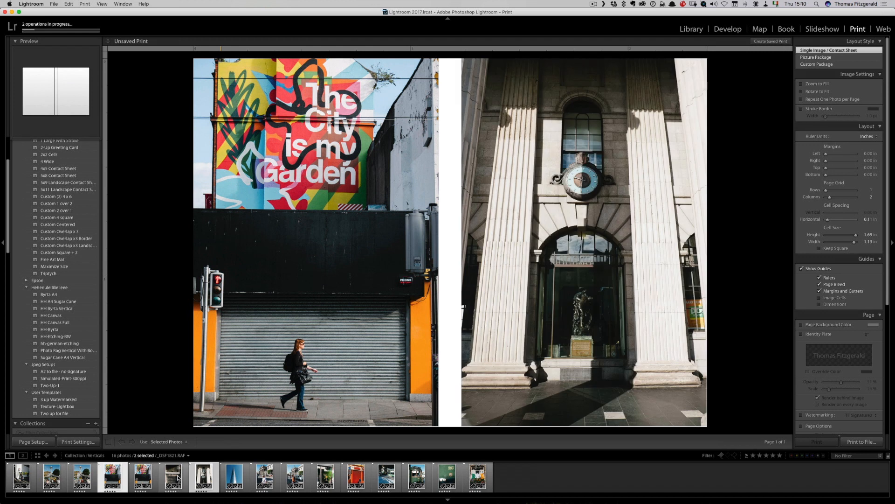
left_click(204, 477, "super")
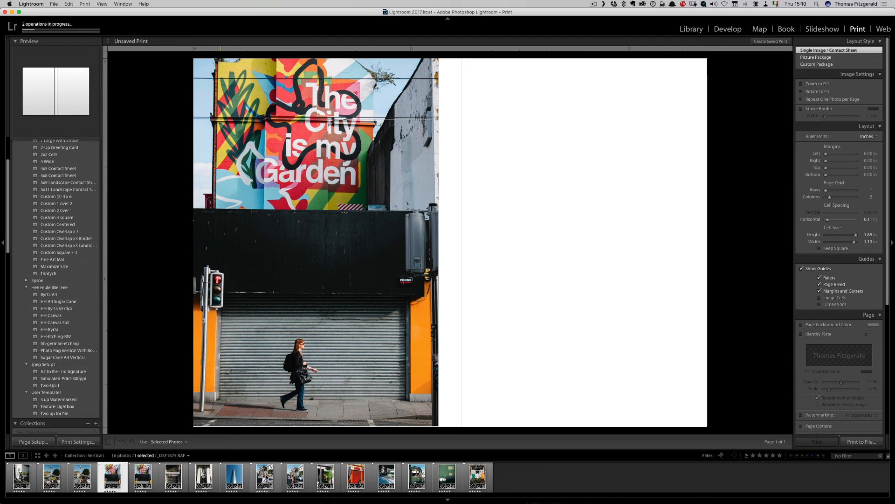
left_click(147, 477, "super")
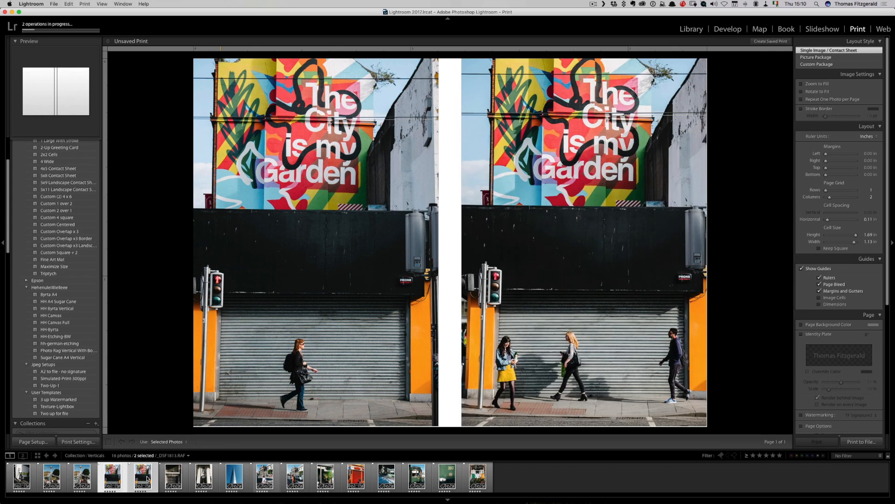
left_click(147, 478, "super")
left_click(173, 477, "super")
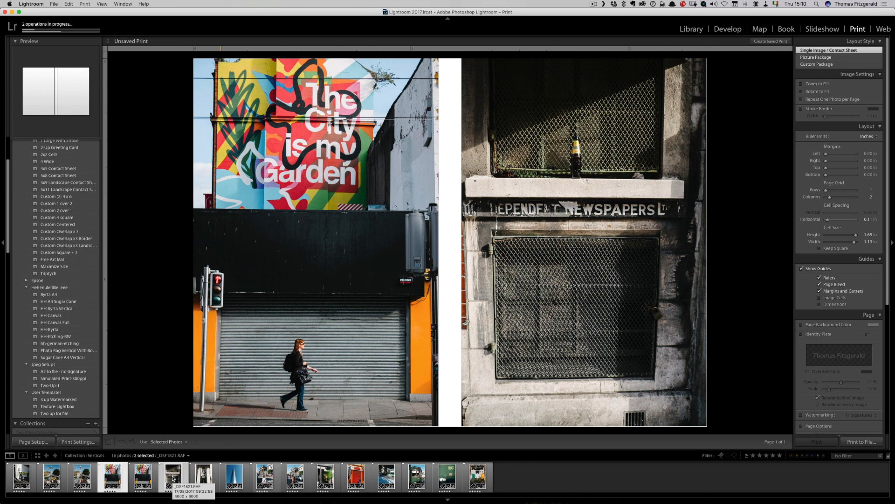
left_click(173, 478, "super")
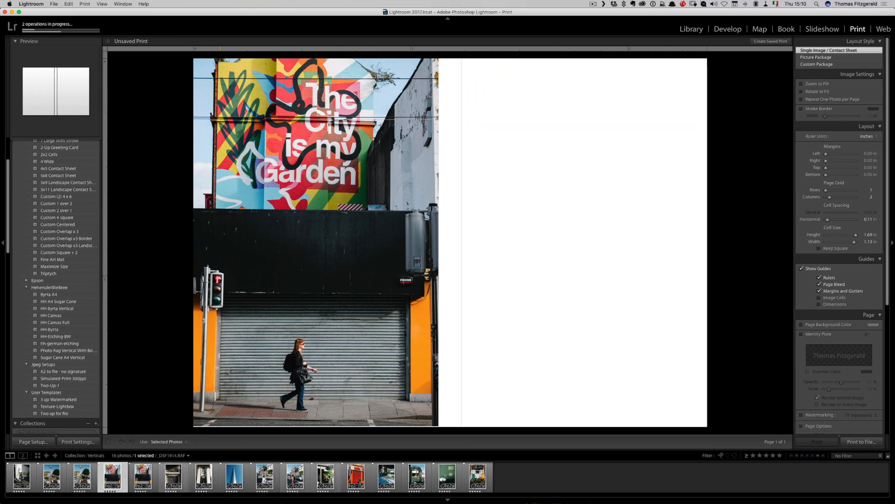
Step: Try the mural photo beside the Fallout 4 figure, Banba shopfront, tram on the paved square, flag-draped window and Spire photos
left_click(327, 477, "super")
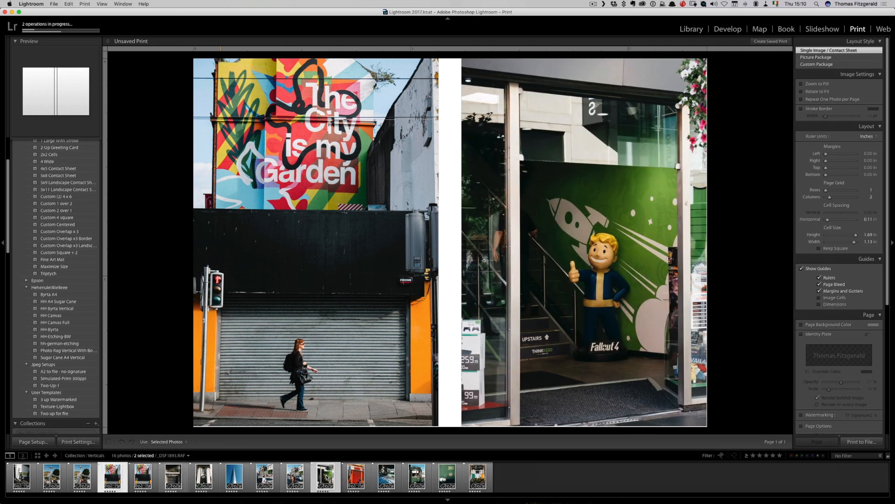
left_click(327, 477, "super")
left_click(352, 477, "super")
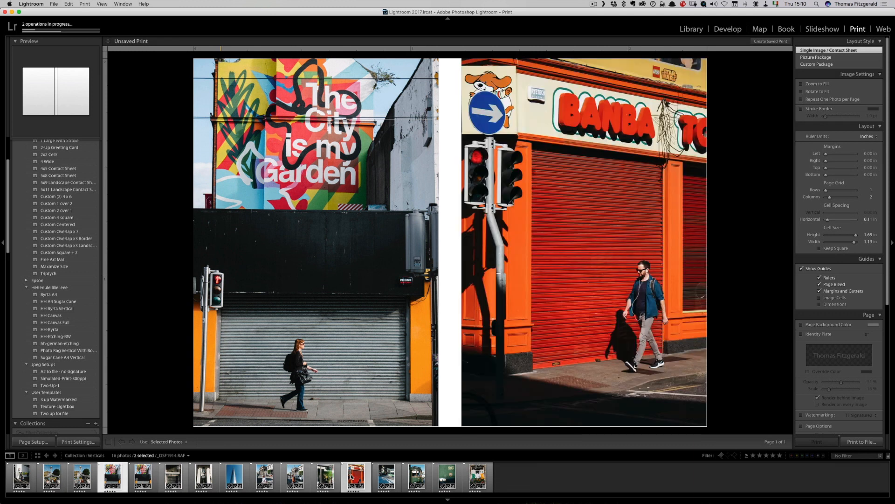
left_click(353, 476, "super")
left_click(386, 477, "super")
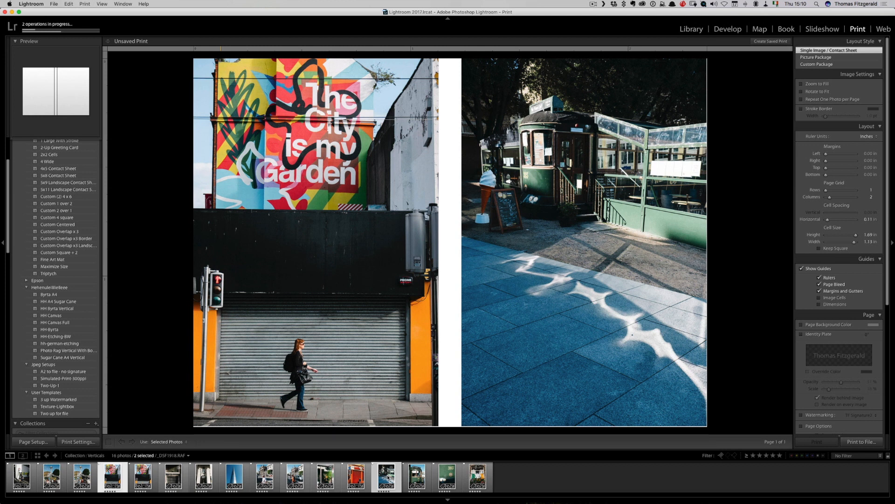
left_click(386, 477, "super")
left_click(479, 478, "super")
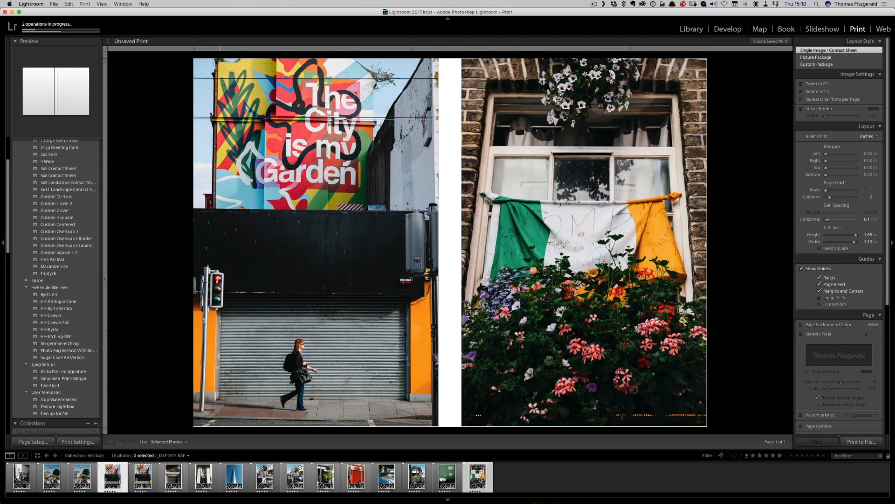
left_click(479, 478, "super")
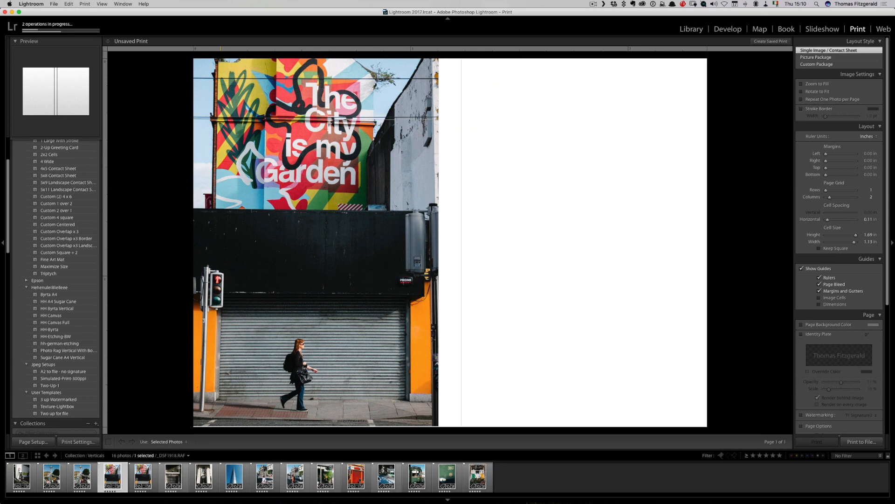
left_click(234, 478, "super")
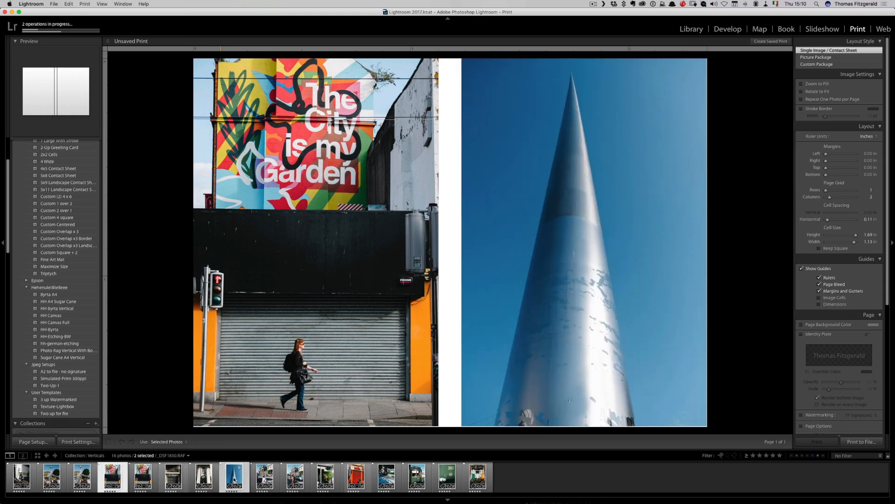
left_click(233, 477, "super")
Step: Pair the mural photo with the Independent Newspapers window and print the layout to a file named "street-photo-august-vertical02"
left_click(168, 478, "super")
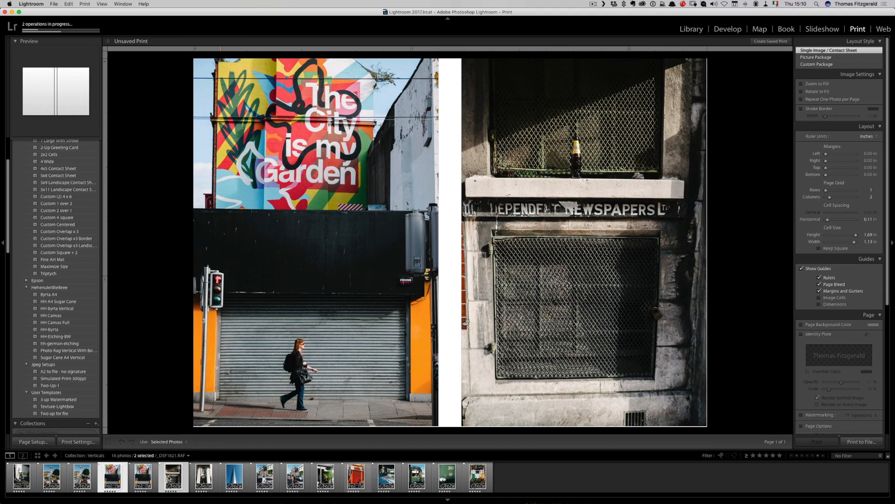
left_click(859, 441)
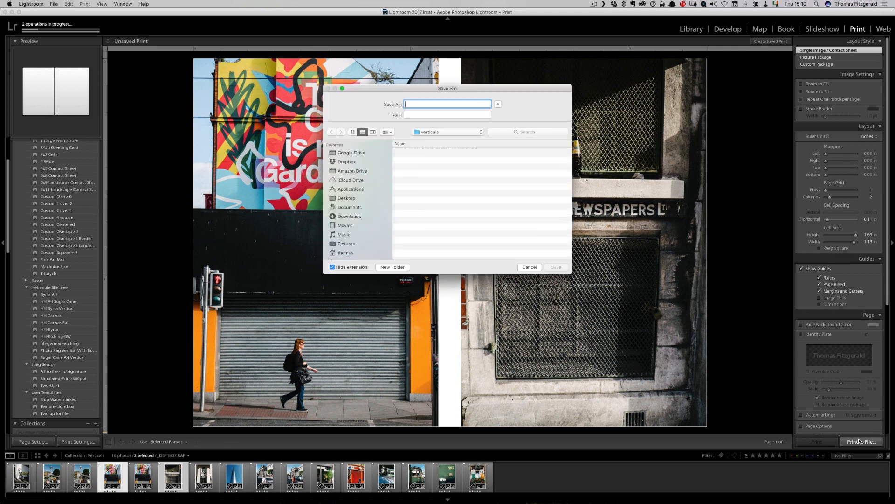
left_click(476, 105)
type("2")
key("Return")
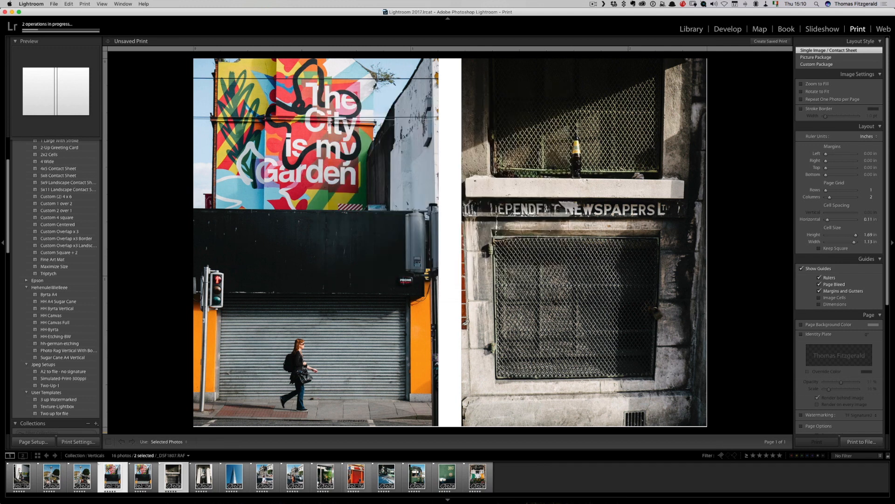
Step: Pair the columned clock building with the Spire photo and print the layout to a file named "street-photo-august-vertical03"
left_click(526, 476)
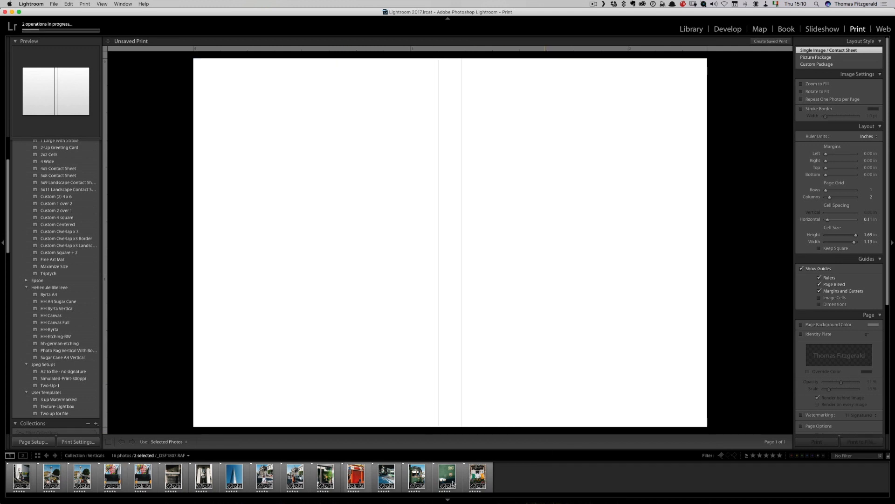
left_click(230, 480, "shift")
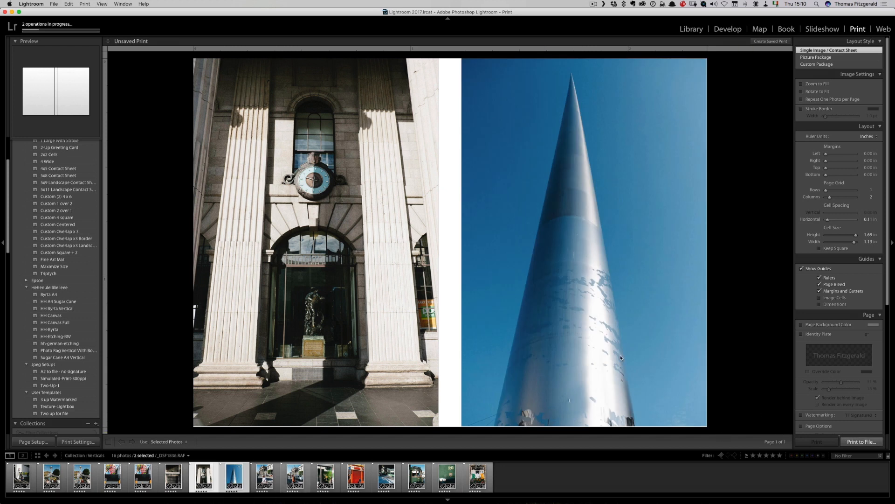
left_click(444, 153)
left_click(475, 103)
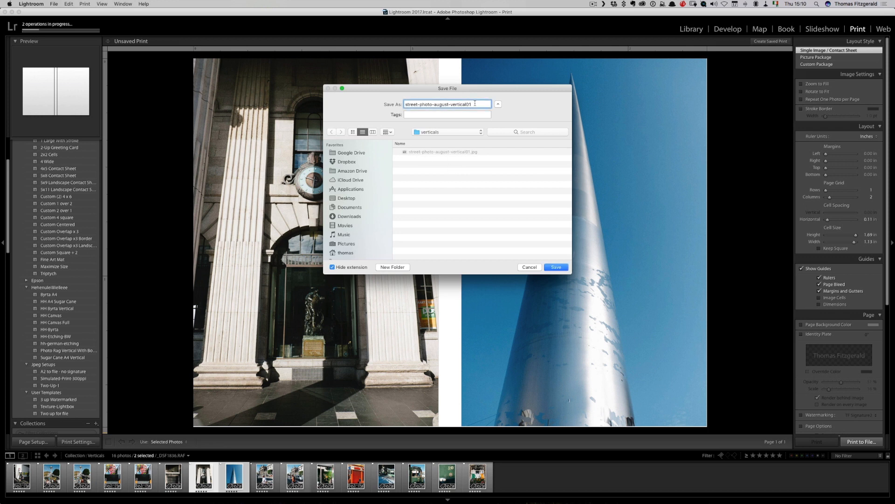
type("3")
key("Return")
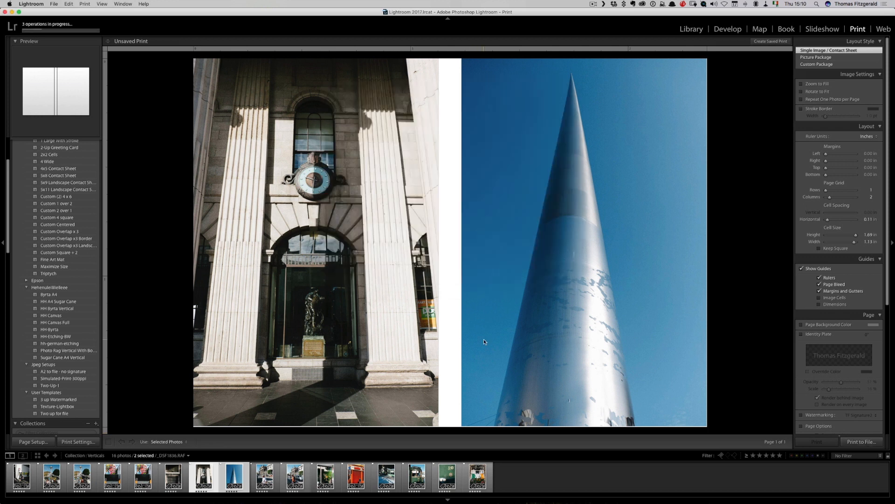
Step: Pair the Tram Café photo with the 305 tram close-up and print the layout to a file named "street-photo-august-vertical04"
left_click(507, 469)
left_click(416, 476)
left_click(448, 475, "super")
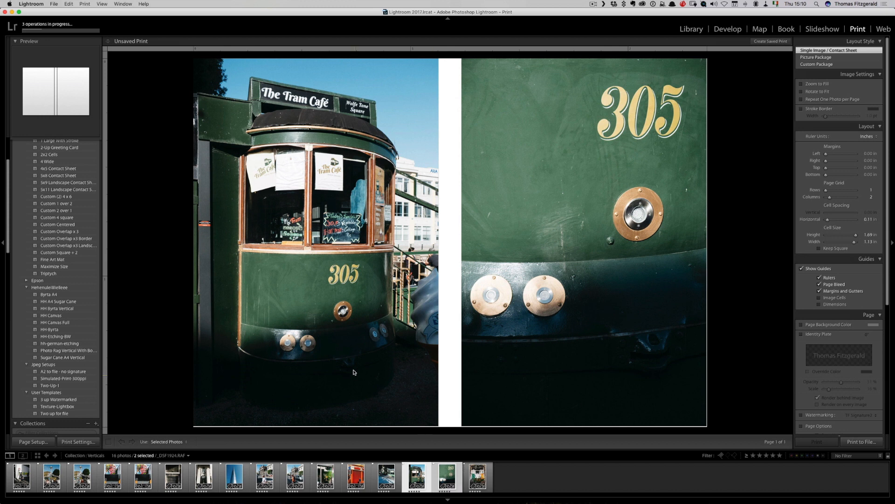
left_click(859, 442)
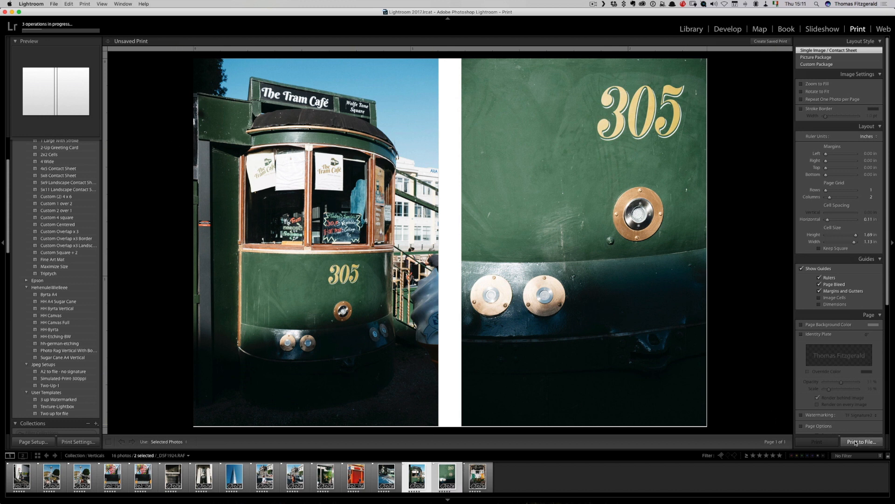
type("street-photo-august-vertical01")
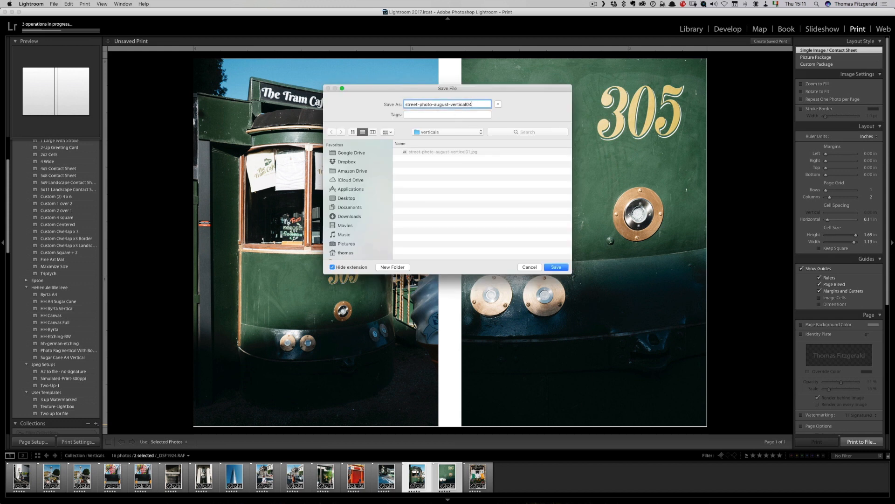
key("Return")
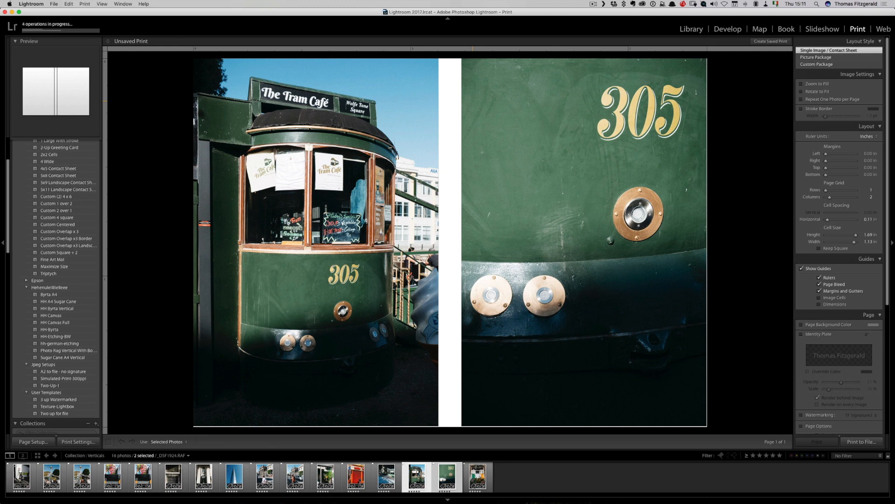
Step: Place the two photos of men crossing the tram tracks before the columned building side by side
left_click(514, 476)
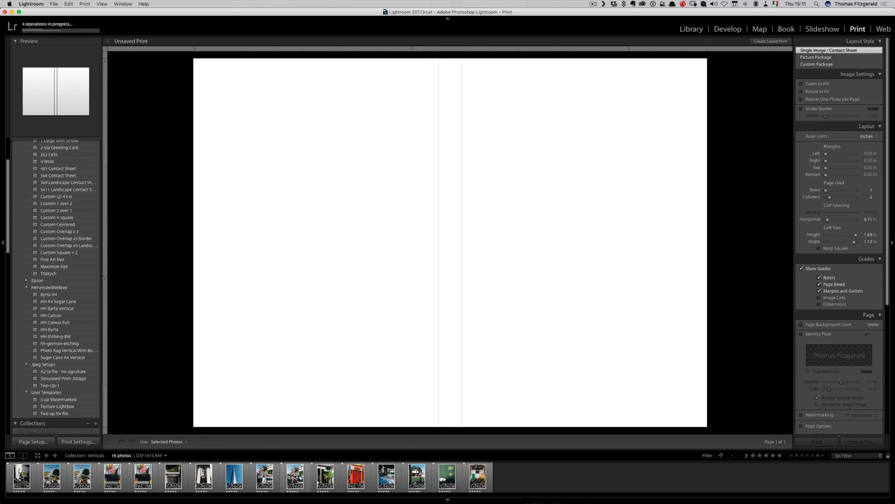
left_click(265, 476)
left_click(296, 478, "super")
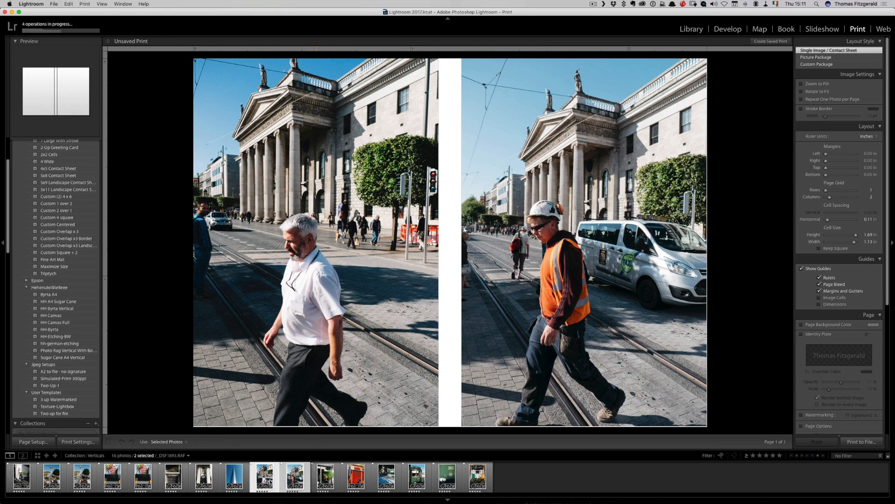
Step: Swap the white-shirted man's photo for the Fallout 4 figure photo and print the layout to a file named "street-photo-august-vertical06"
left_click(257, 475, "super")
left_click(326, 480, "super")
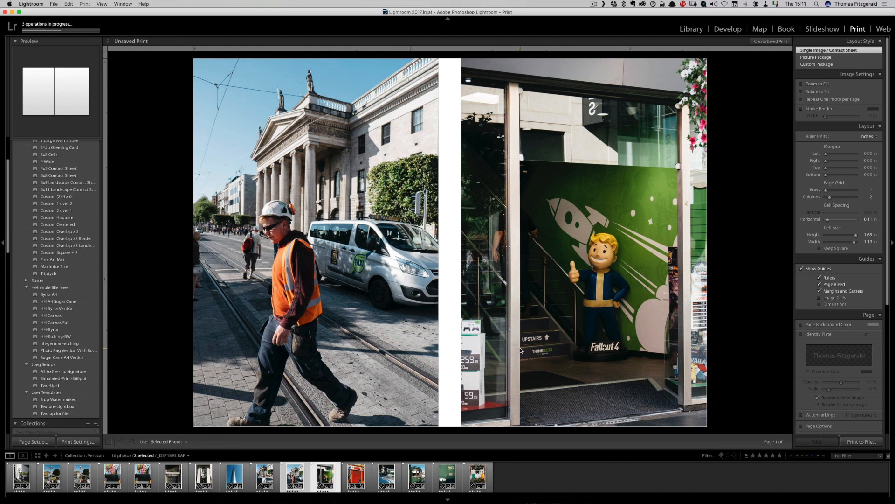
left_click(870, 443)
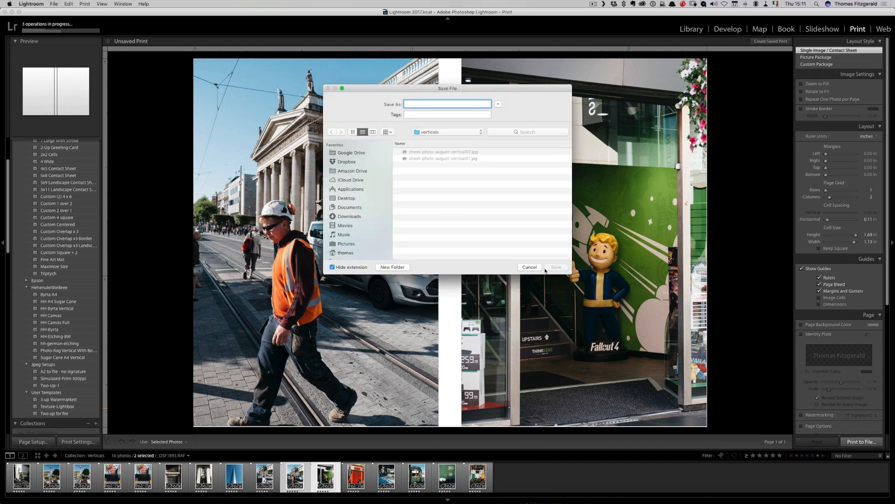
left_click(475, 152)
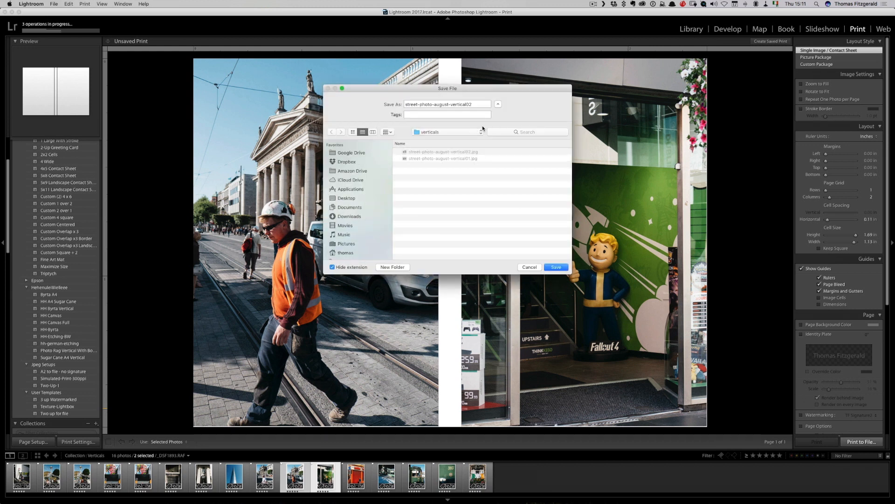
left_click(481, 104)
type("6")
key("Return")
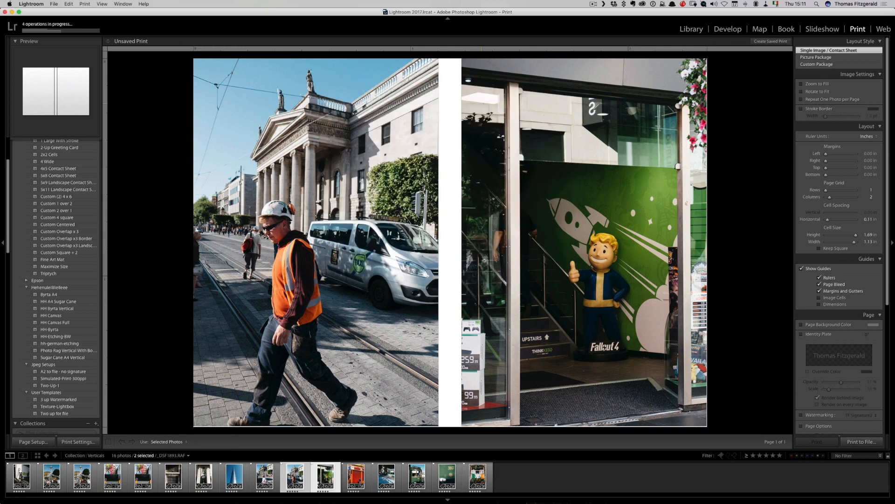
Step: Clear the selection and pair the red Banba shopfront photo with the flag-draped window photo
left_click(514, 471)
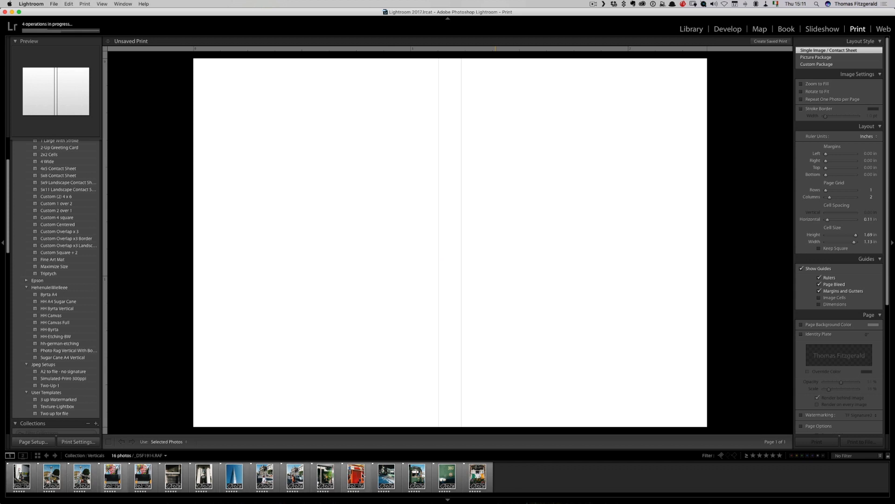
left_click(482, 474)
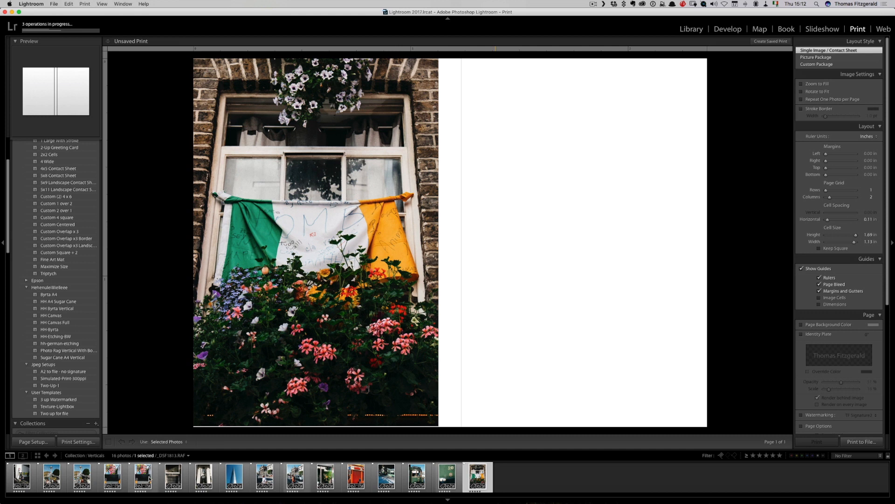
left_click(332, 477, "super")
left_click(332, 476, "super")
left_click(353, 477, "super")
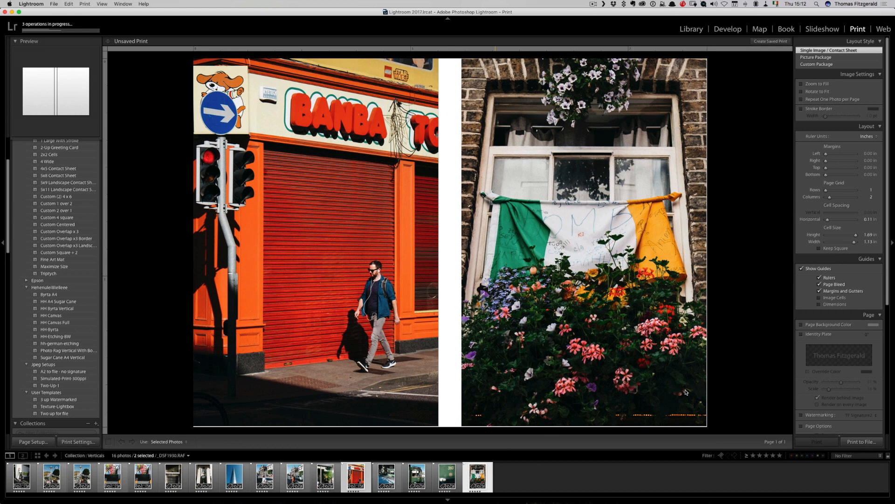
Step: Print the shopfront and window layout to a file named "street-photo-august-vertical07" and return to the Library module
left_click(855, 446)
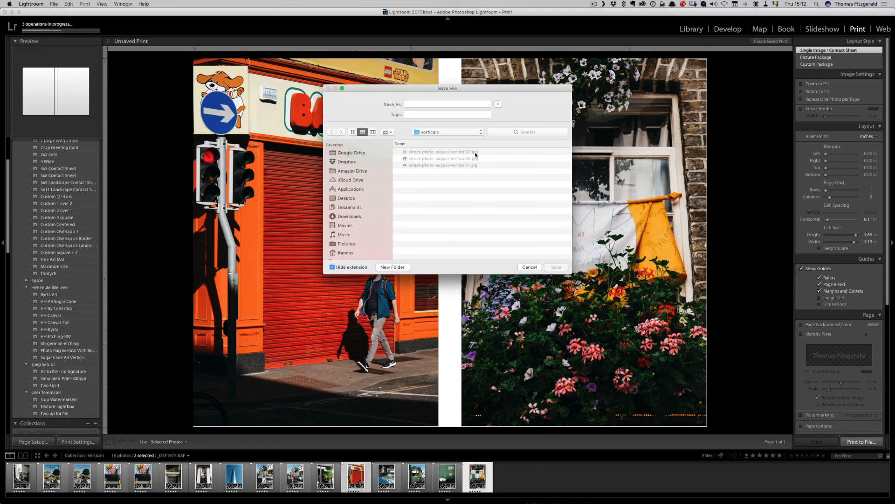
left_click(467, 152)
left_click(477, 103)
key("BackSpace")
type("7")
key("Return")
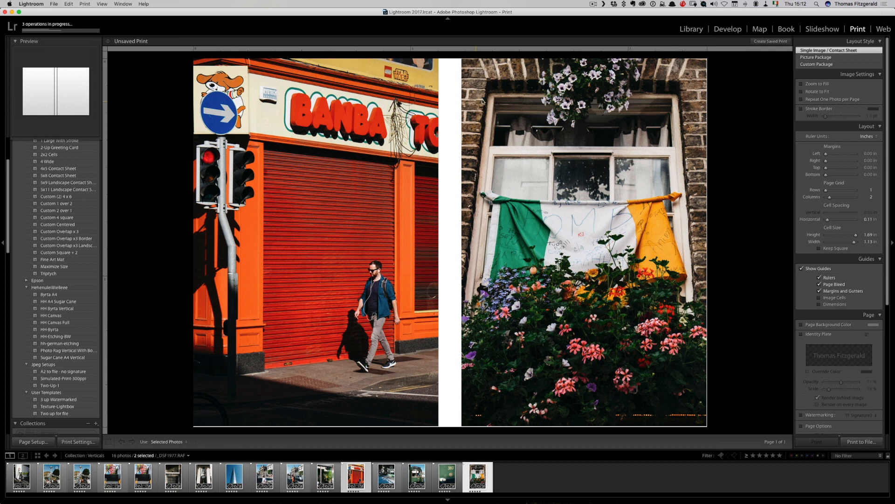
left_click(691, 30)
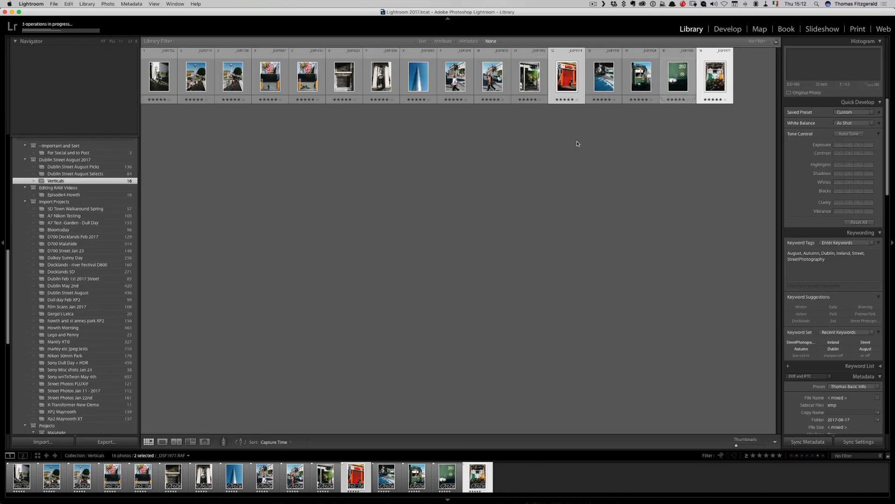